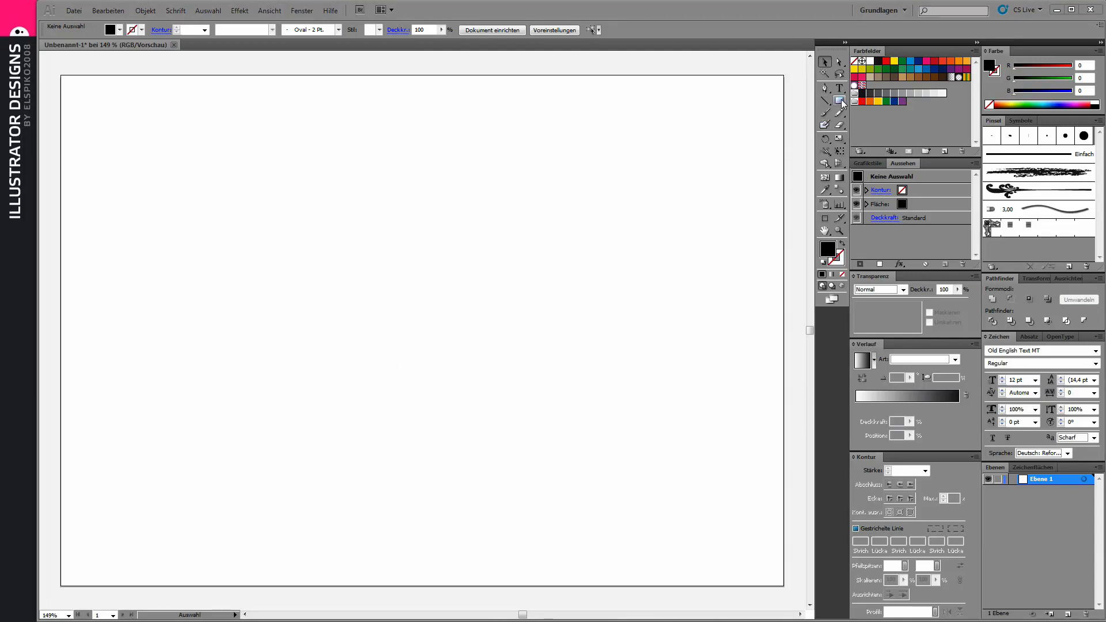
- Draw the left half of a shield with the Pen tool, with a curved top, left side and lower edge
left_click(825, 88)
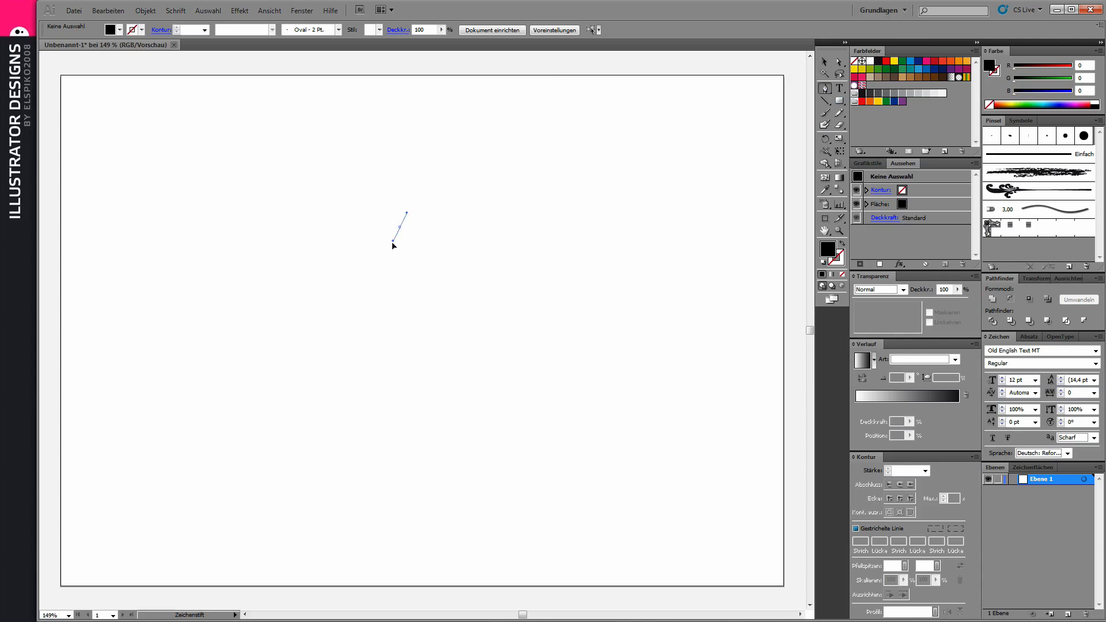
left_click_drag(334, 257, 313, 259)
left_click_drag(335, 363, 335, 392)
left_click_drag(400, 441, 431, 455)
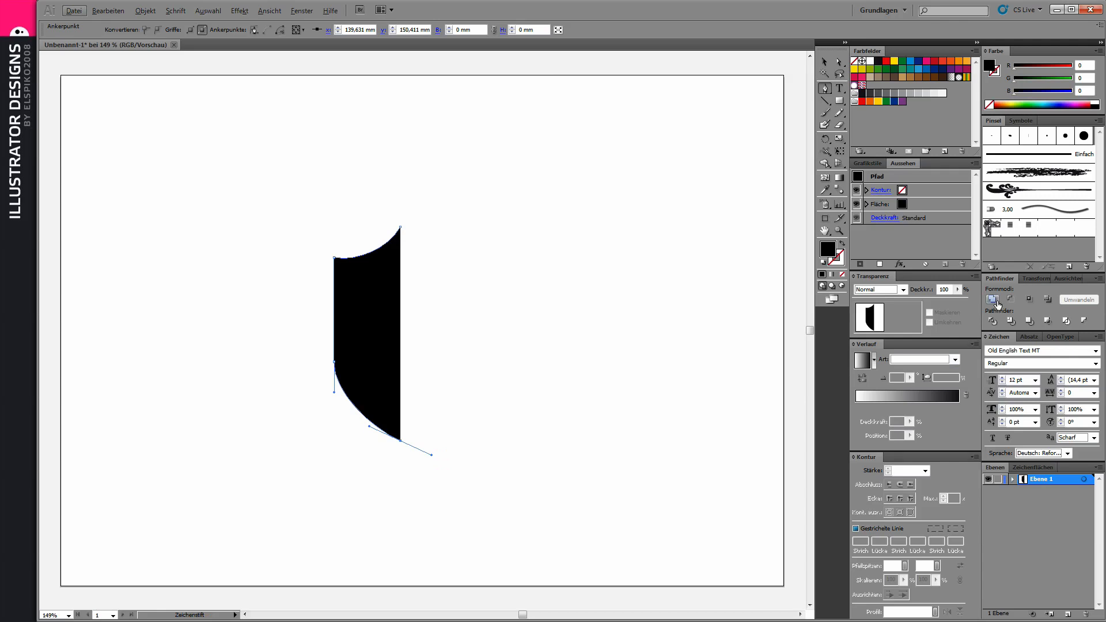
key("Escape")
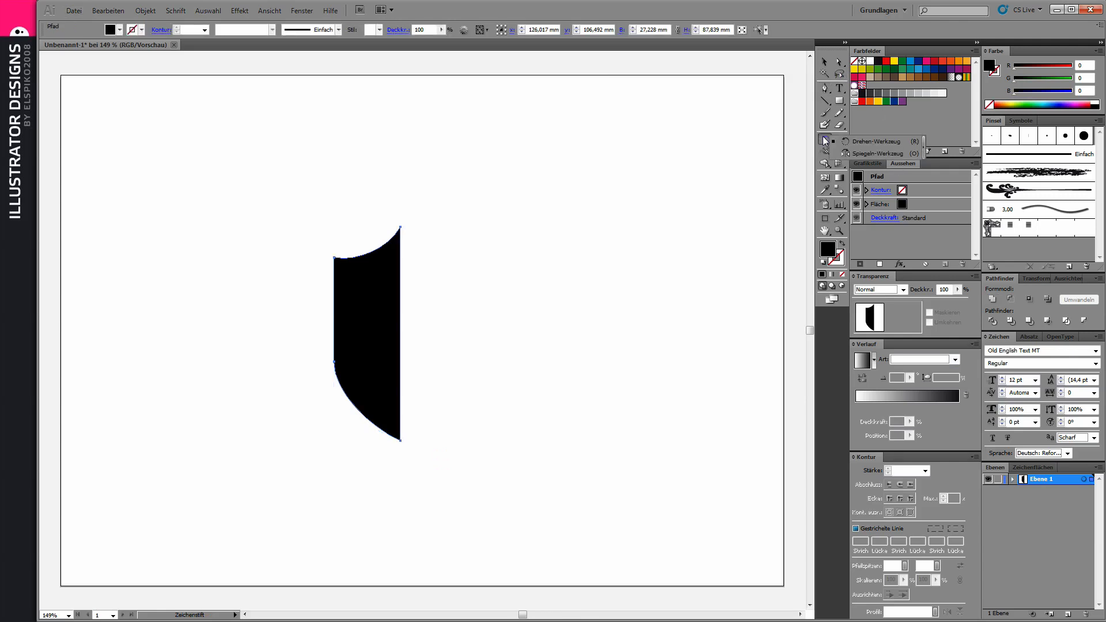
- Reflect a vertical copy of the half around its bottom point and select both halves
left_click_drag(825, 140, 852, 146)
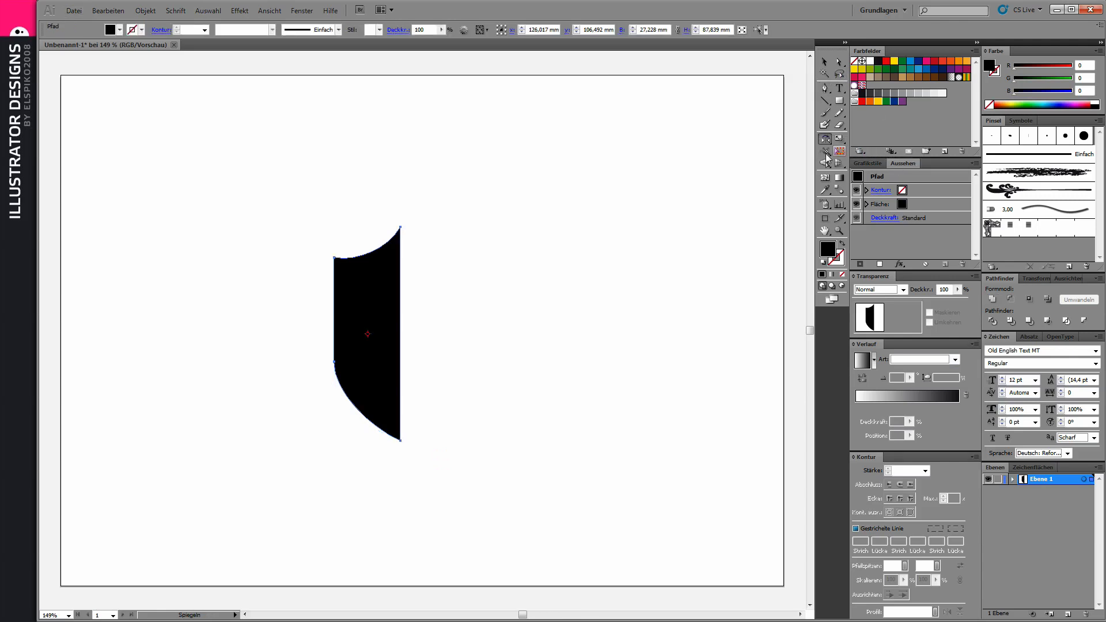
left_click(400, 441, "alt")
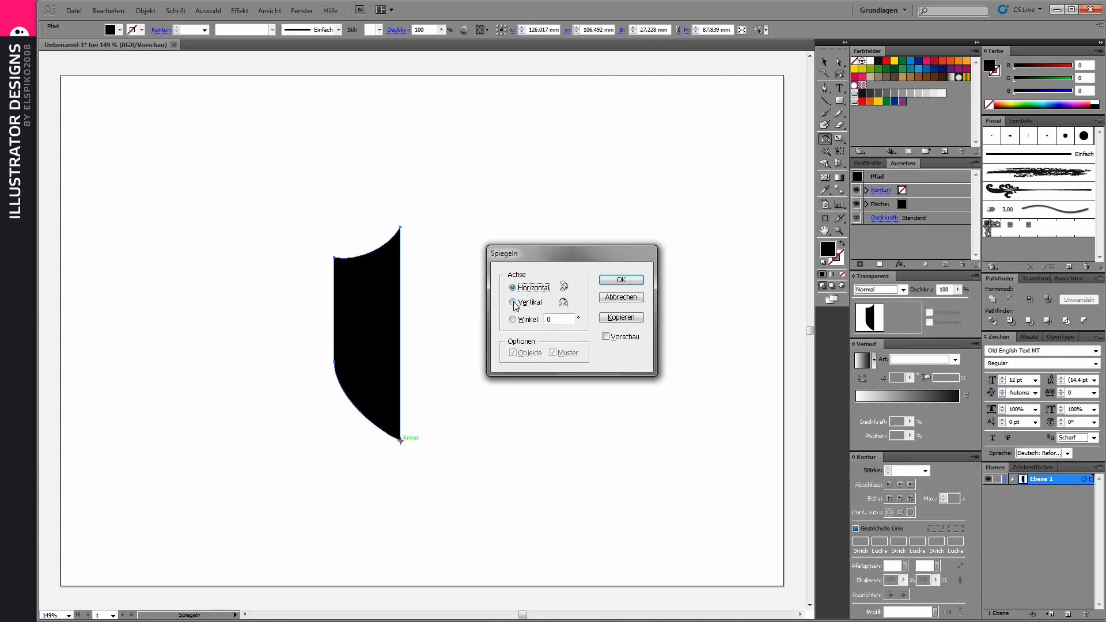
left_click(616, 317)
left_click(825, 62)
left_click_drag(309, 216, 455, 433)
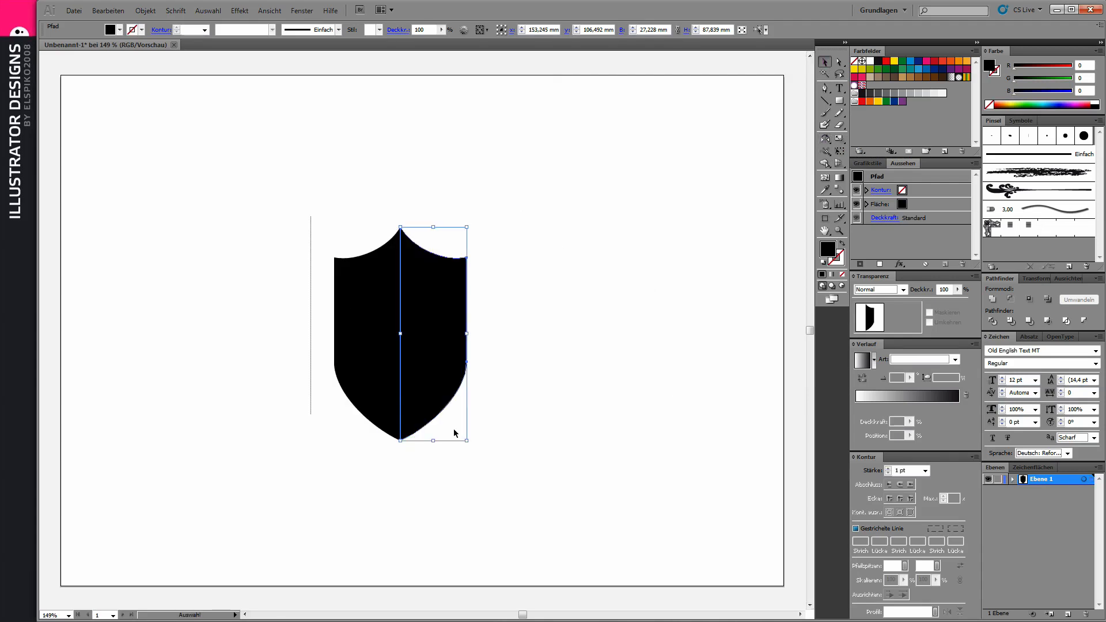
- Unite the halves into one shape filled dark red with a 36 pt black outline
left_click(992, 299)
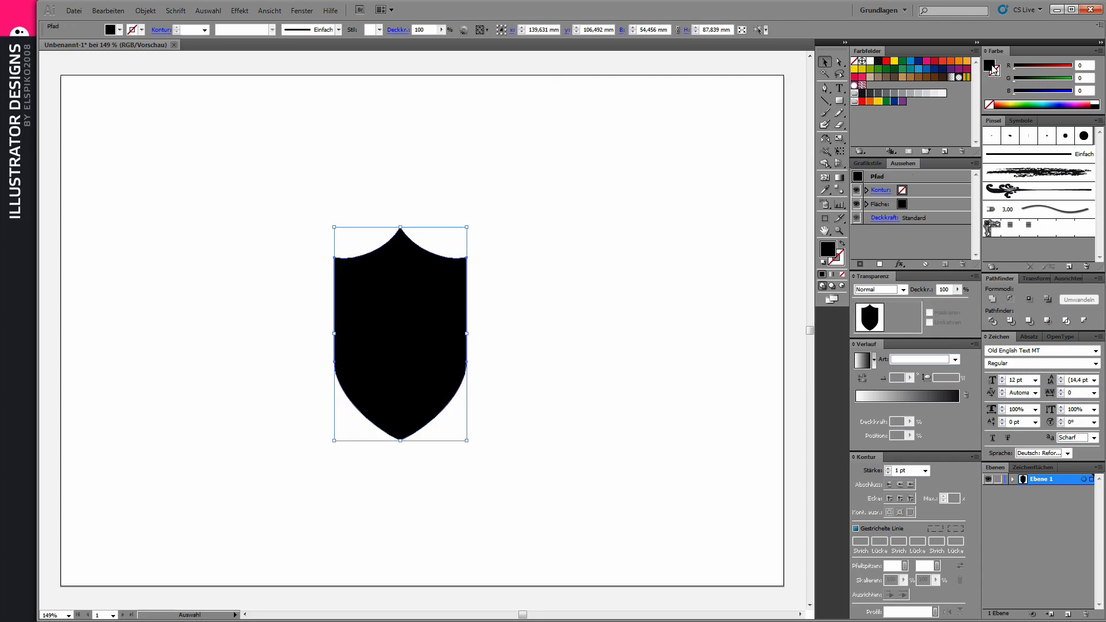
left_click(1097, 52)
left_click(892, 98)
left_click(1075, 78)
left_click_drag(1072, 90, 1049, 92)
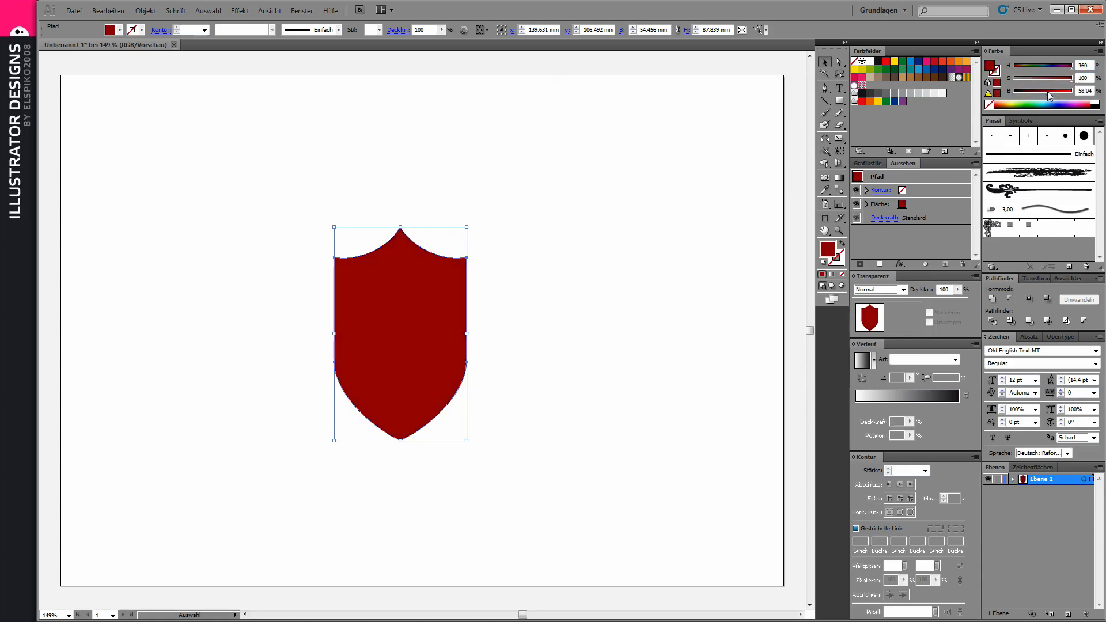
left_click(995, 72)
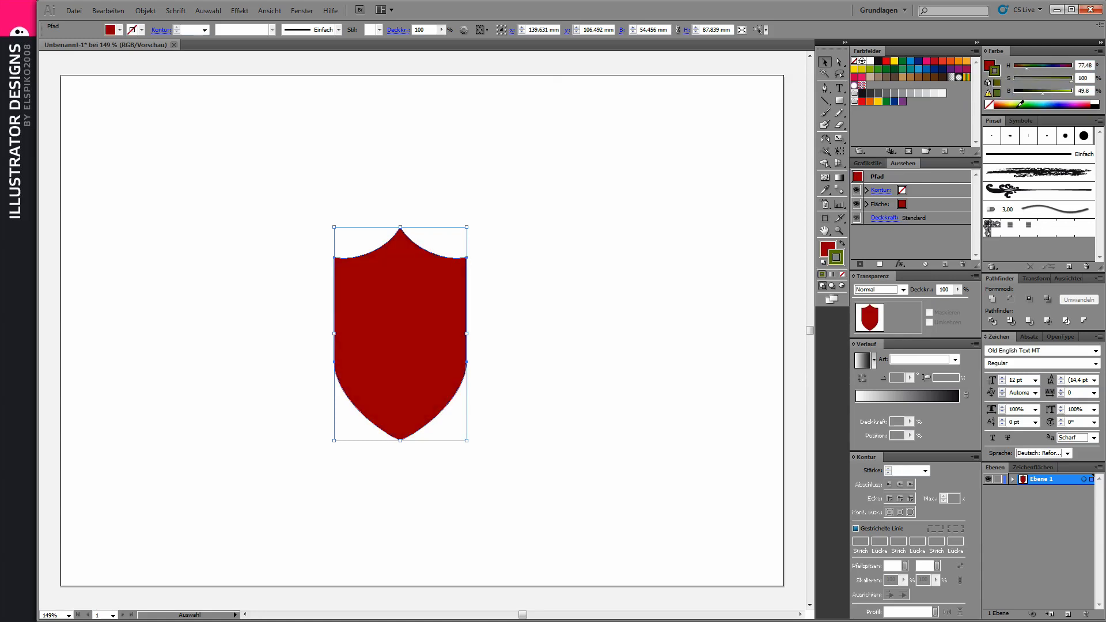
left_click(888, 469)
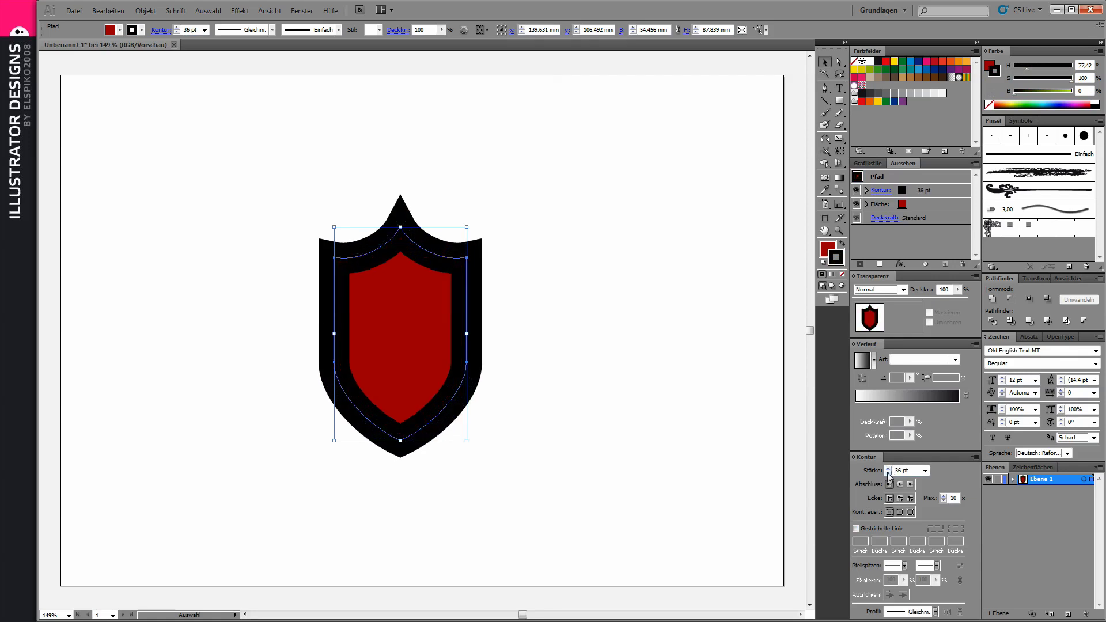
- Reduce the outline to 30 pt and expand the shield's fill and stroke into shapes
left_click(889, 473)
left_click(553, 266)
left_click_drag(271, 157, 513, 476)
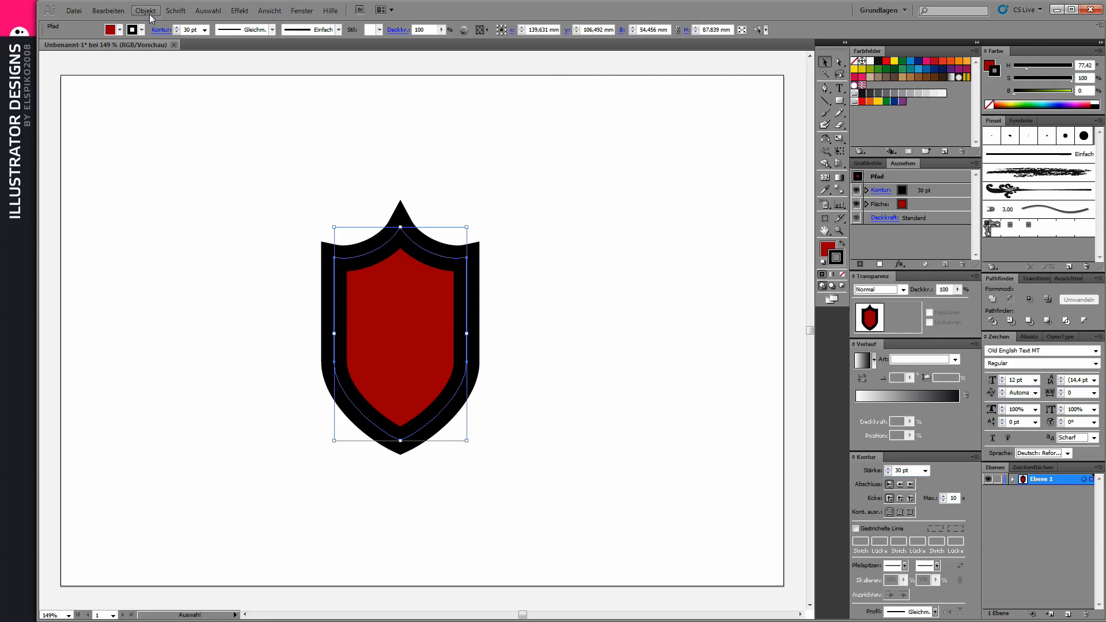
left_click(145, 11)
left_click(210, 139)
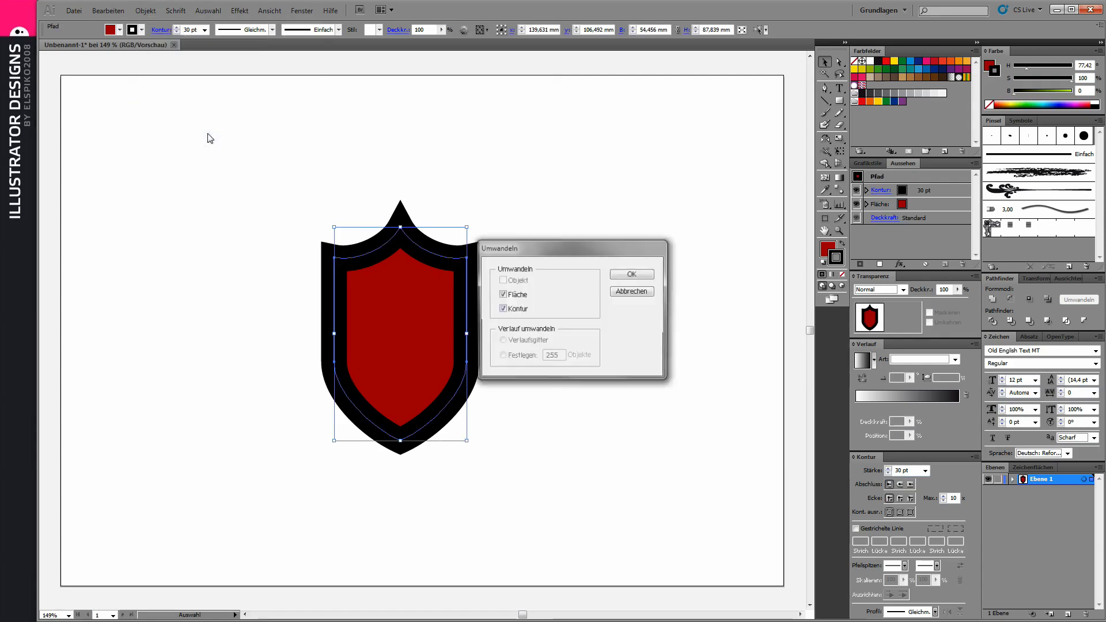
left_click(649, 276)
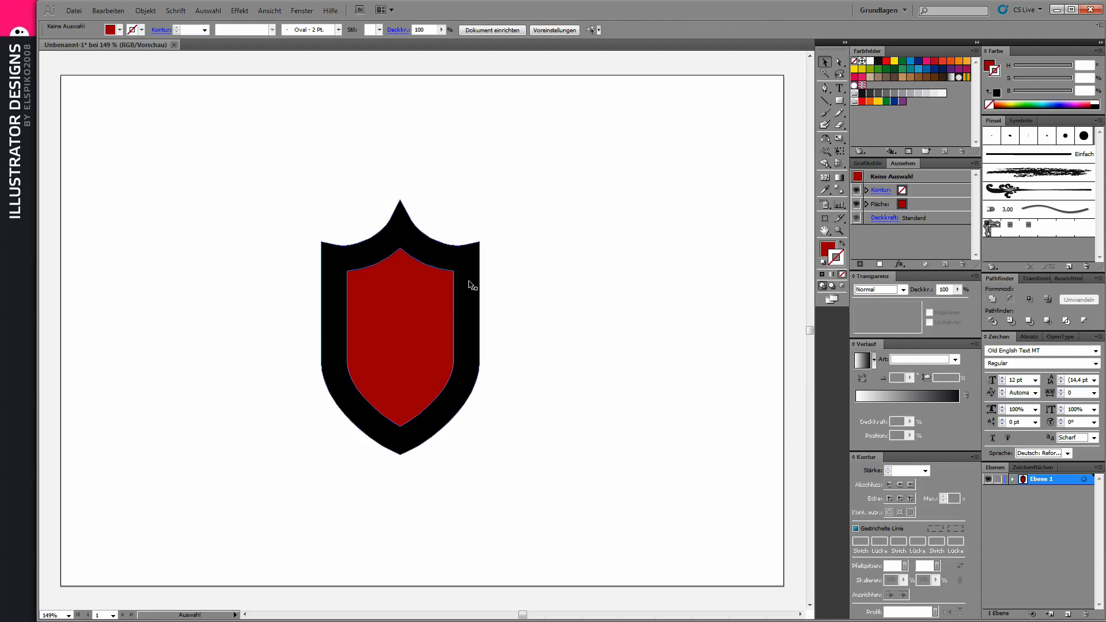
- Ungroup the expanded shield and select its outer black frame
left_click(154, 16)
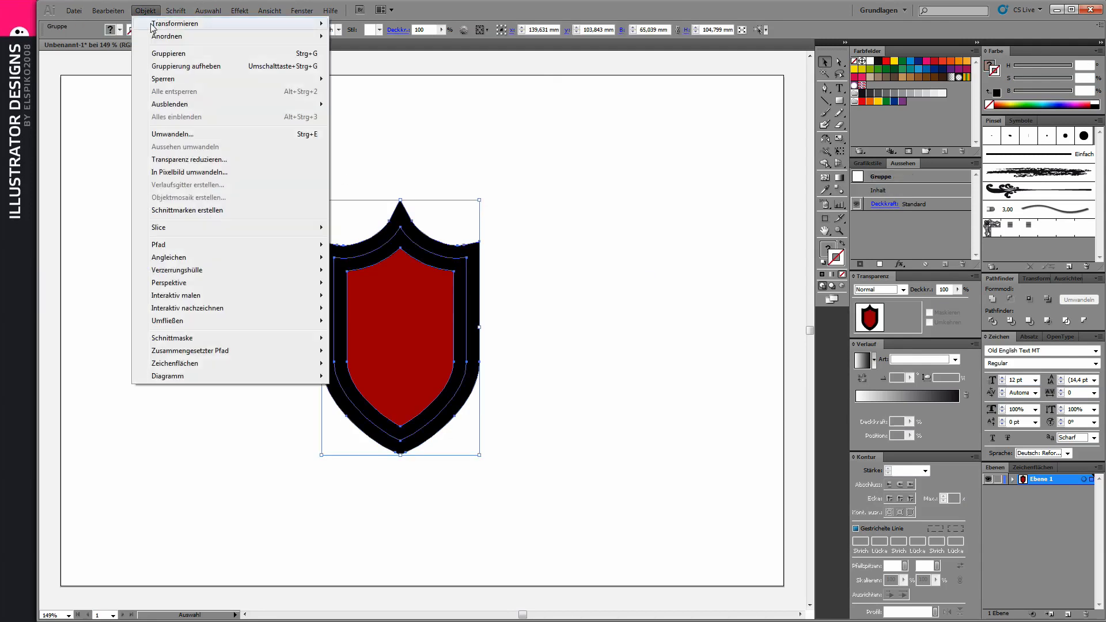
left_click(230, 67)
left_click(333, 239)
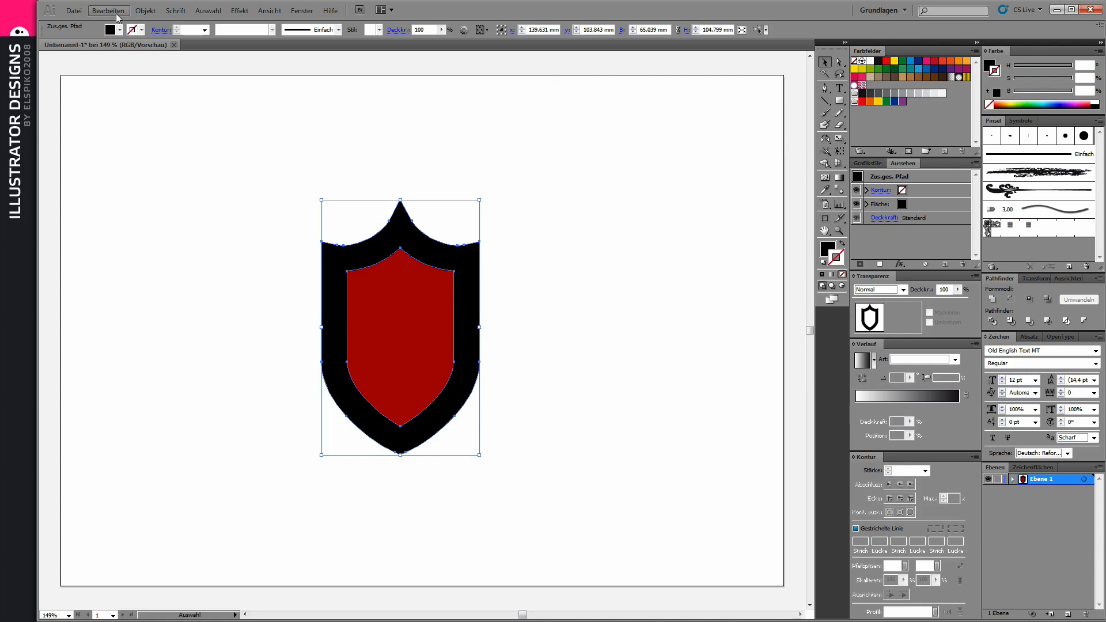
- Create a −4 mm inward offset path of the frame and isolate it for editing
left_click(145, 11)
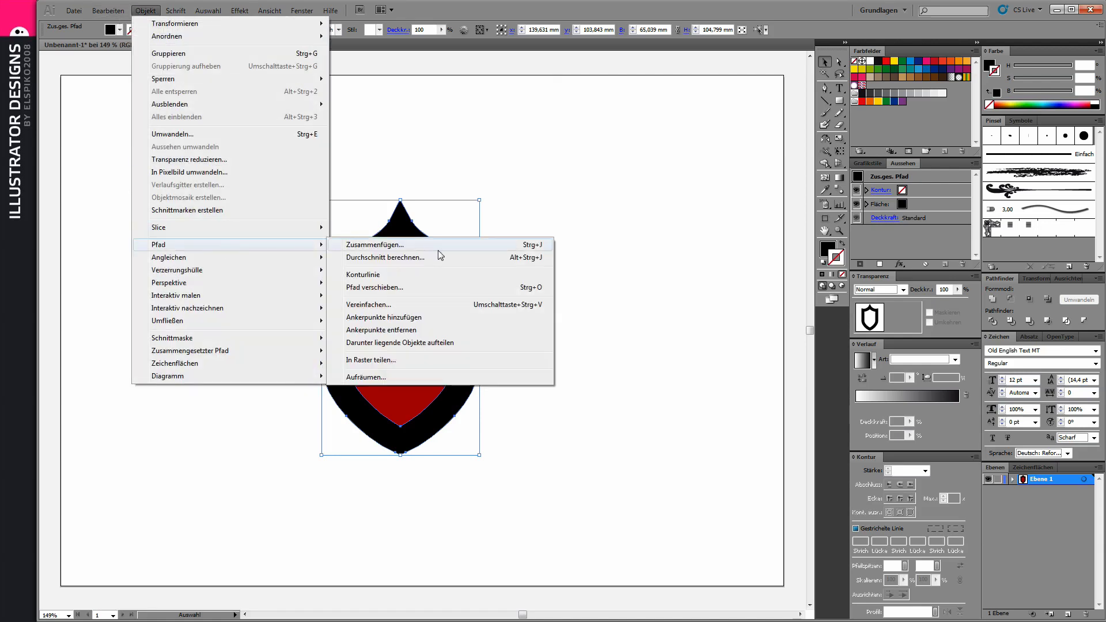
left_click(451, 287)
left_click(621, 336)
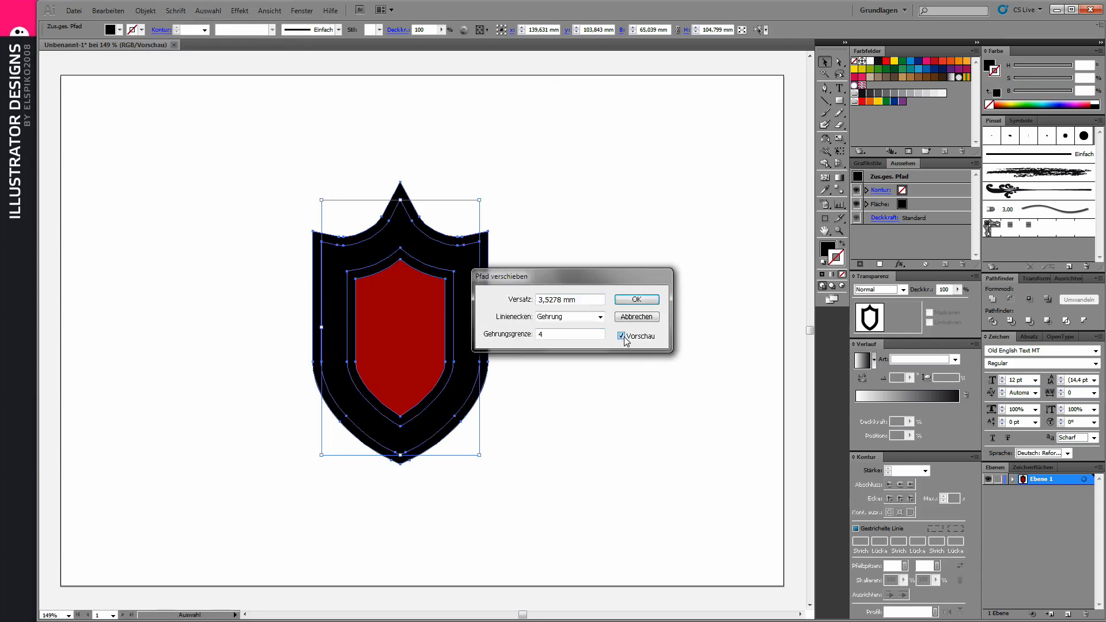
key("Down")
key("Down")
key("Down")
key("Down")
key("Down")
key("Down")
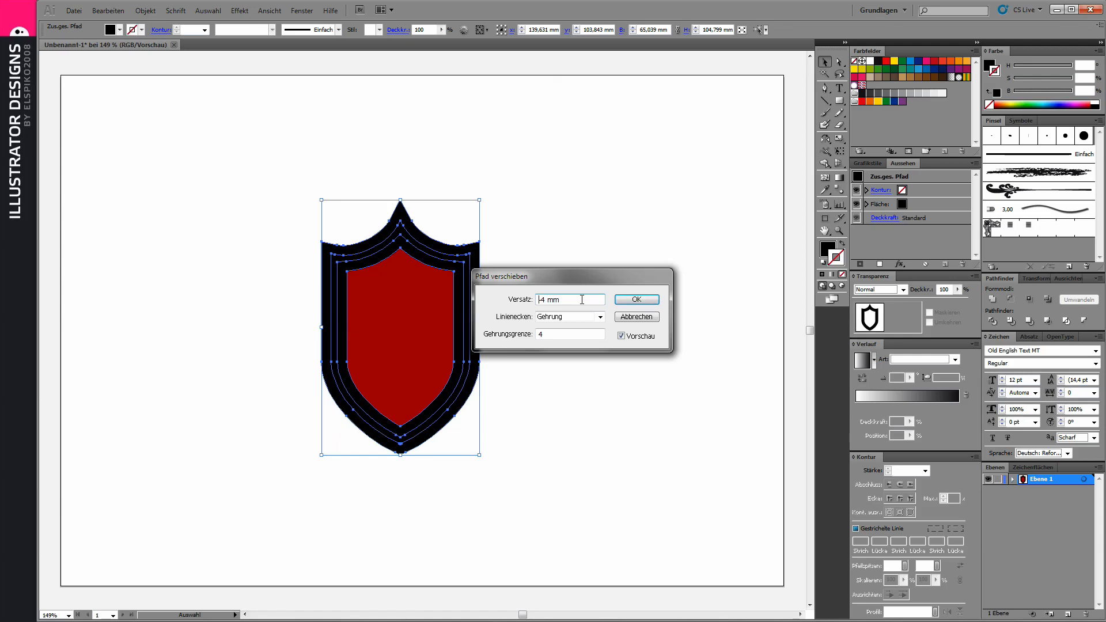
key("Down")
left_click(637, 299)
double_click(465, 267)
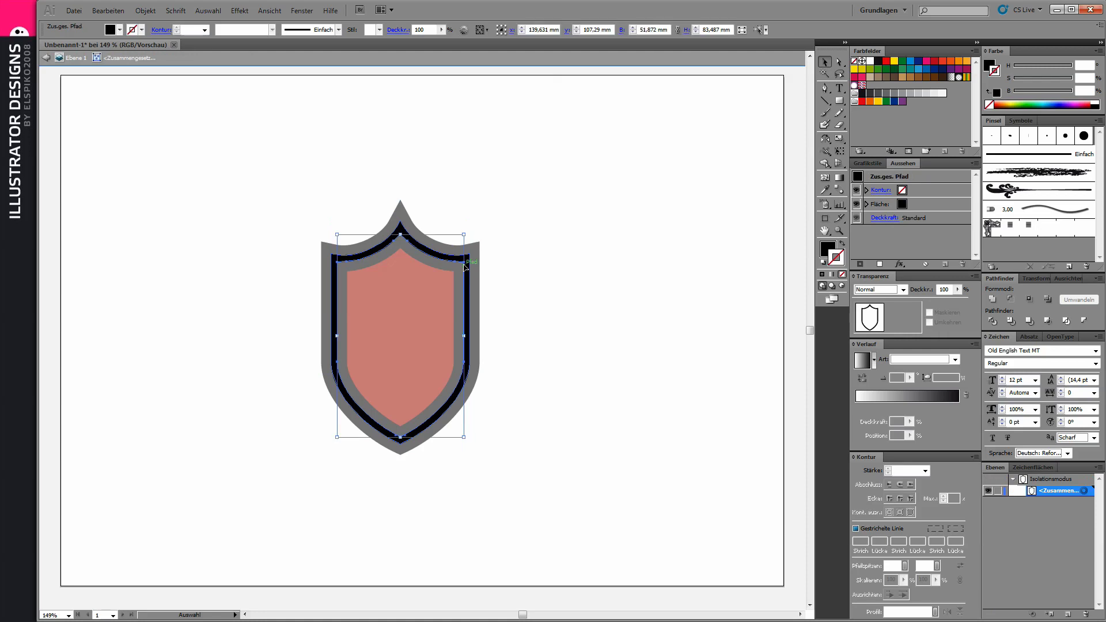
key("ctrl+shift+a")
- Exit isolation and divide the black frame along its inset line with Pathfinder
left_click(440, 280)
left_click(565, 279)
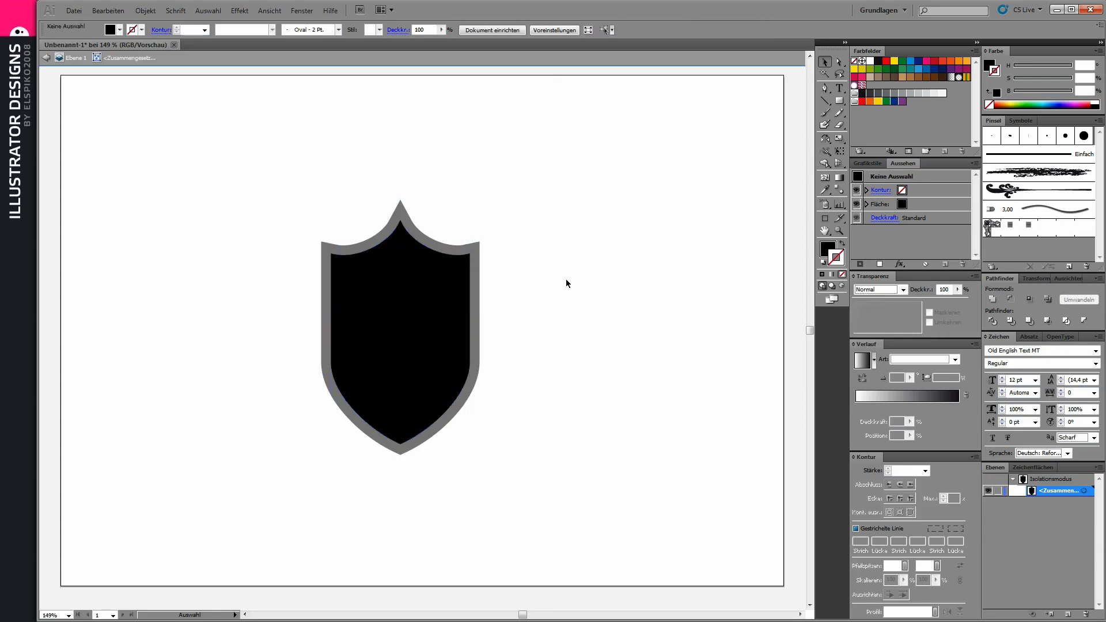
double_click(566, 279)
left_click(396, 296)
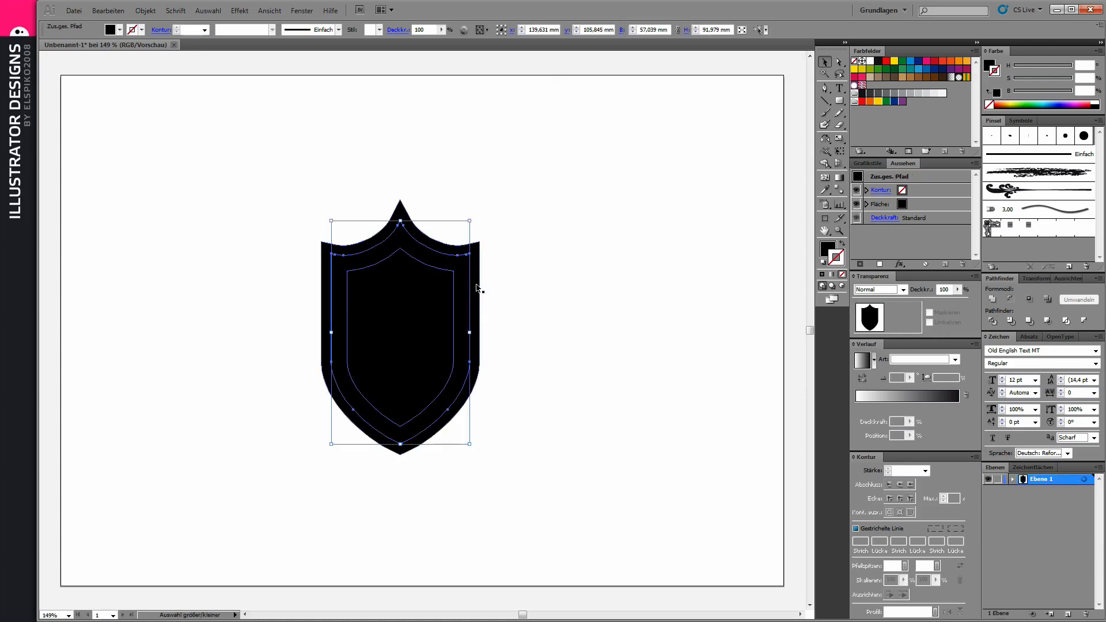
left_click(992, 321)
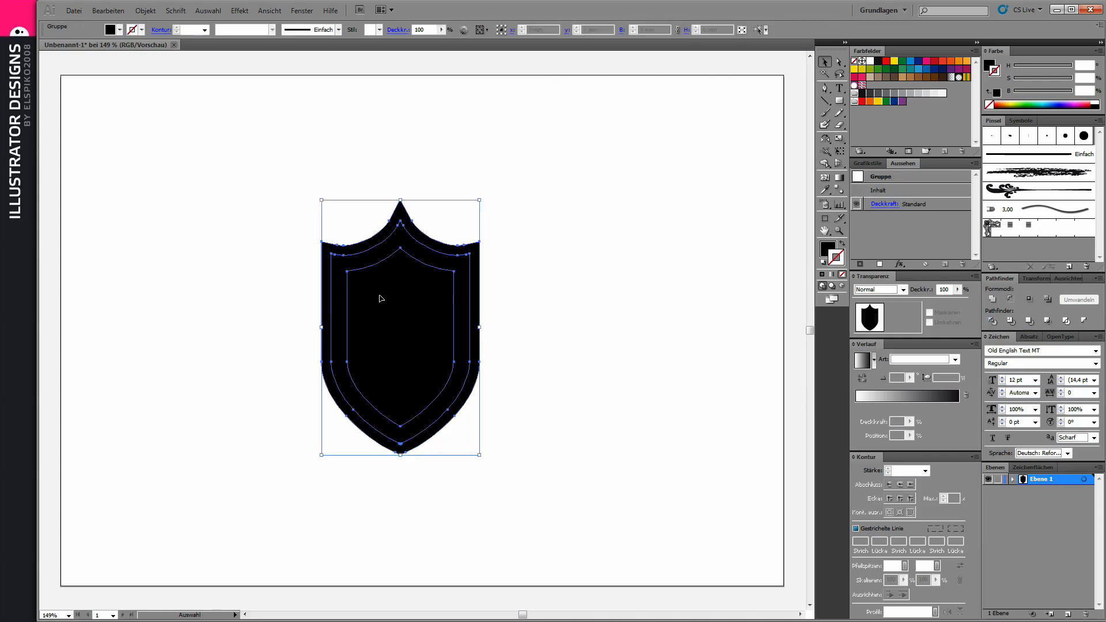
- Ungroup the divided pieces, fill the inner piece dark red, and select the outer frame
left_click(145, 10)
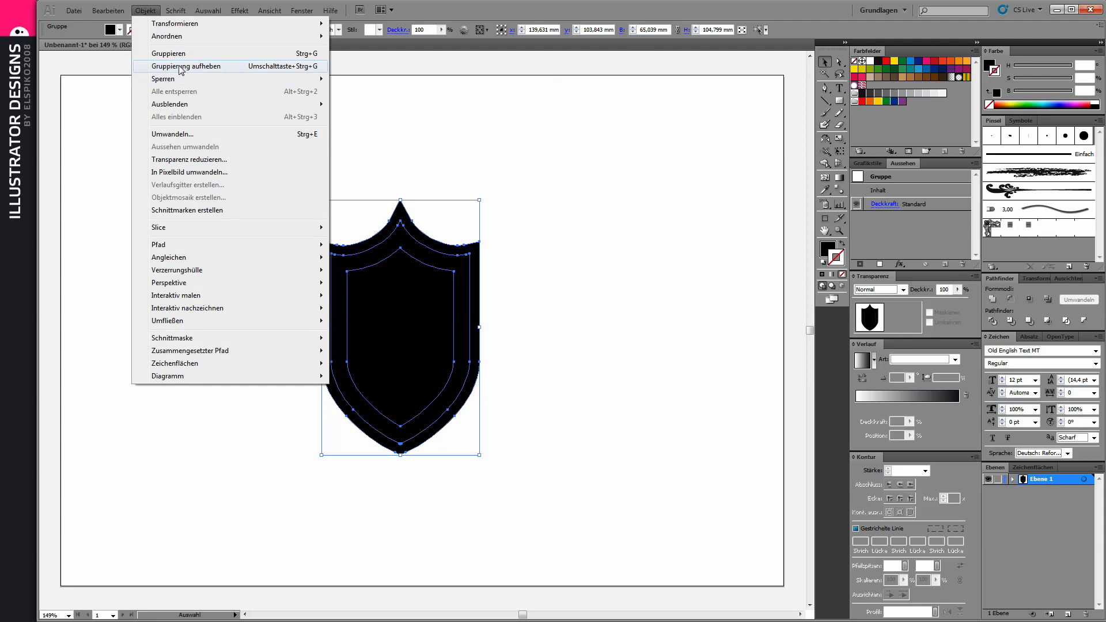
left_click(173, 70)
left_click(419, 306)
left_click(604, 288)
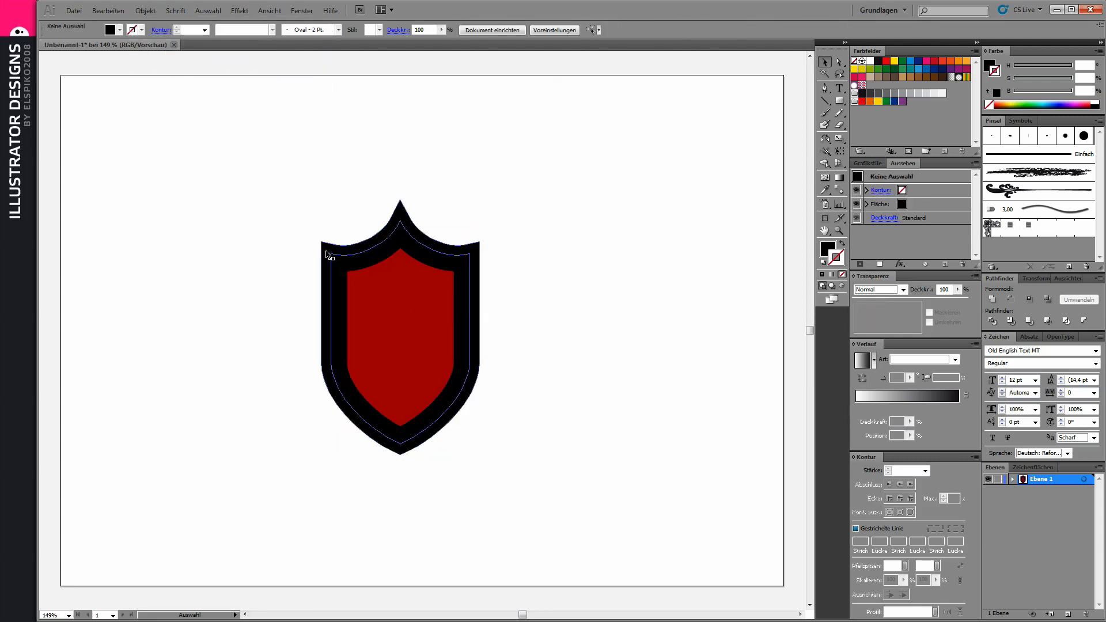
left_click(329, 248)
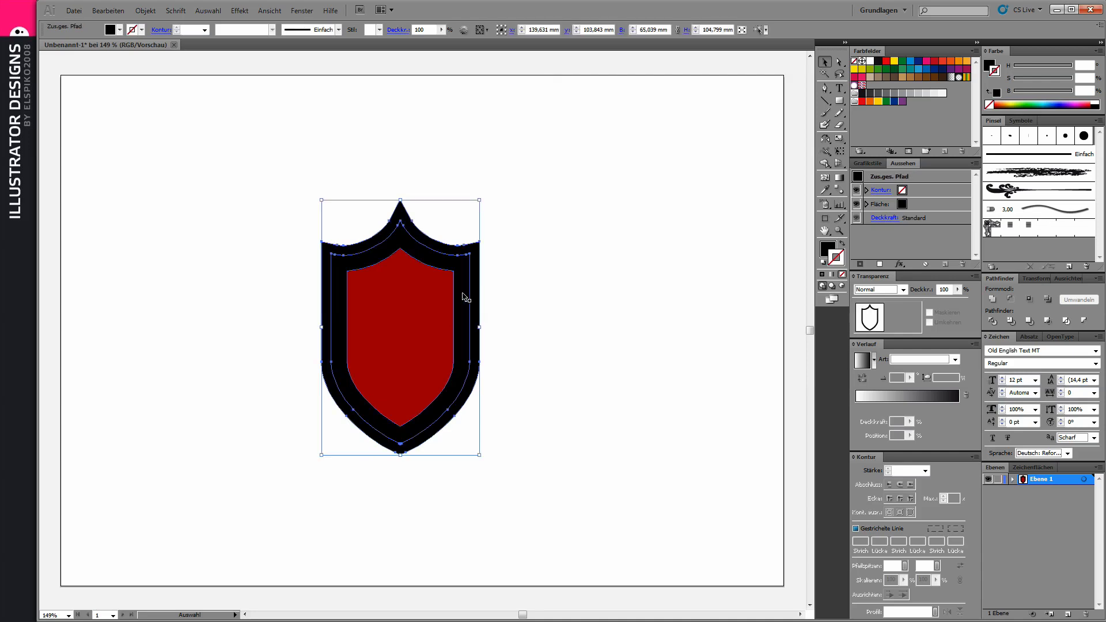
- Fill the outer frame with a grey-to-dark blue-grey gradient adapted from the Lila preset
left_click(989, 64)
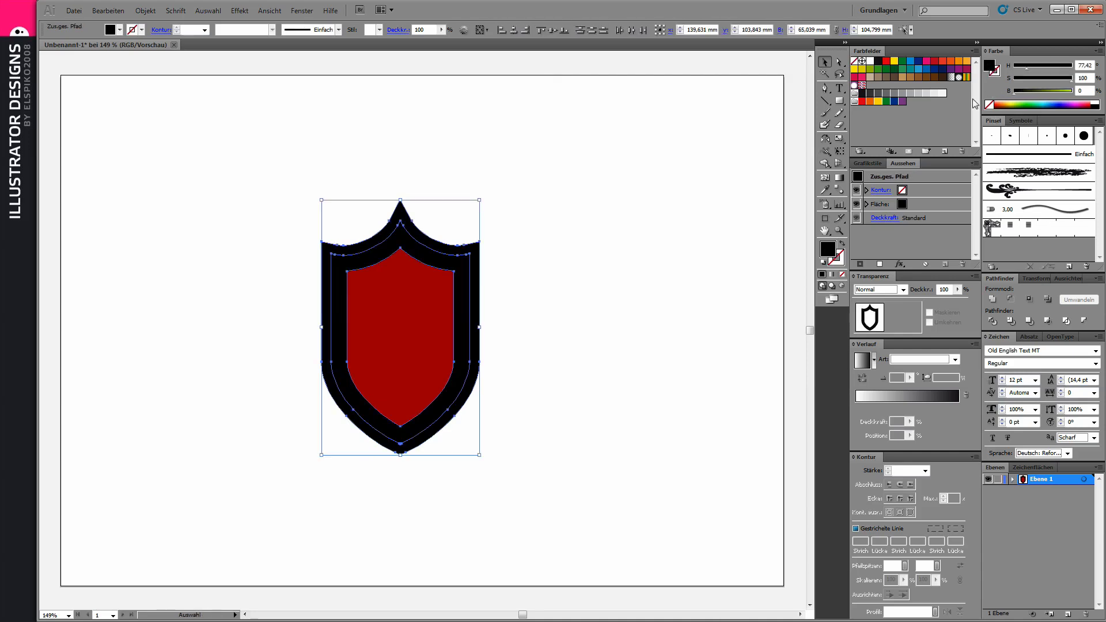
left_click(873, 362)
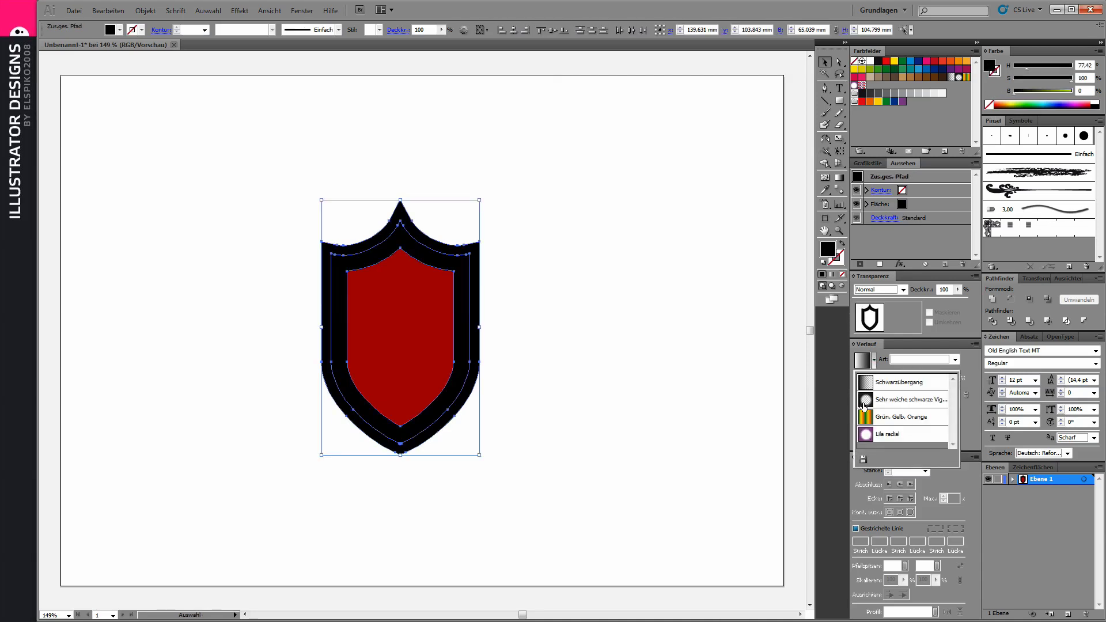
left_click(896, 439)
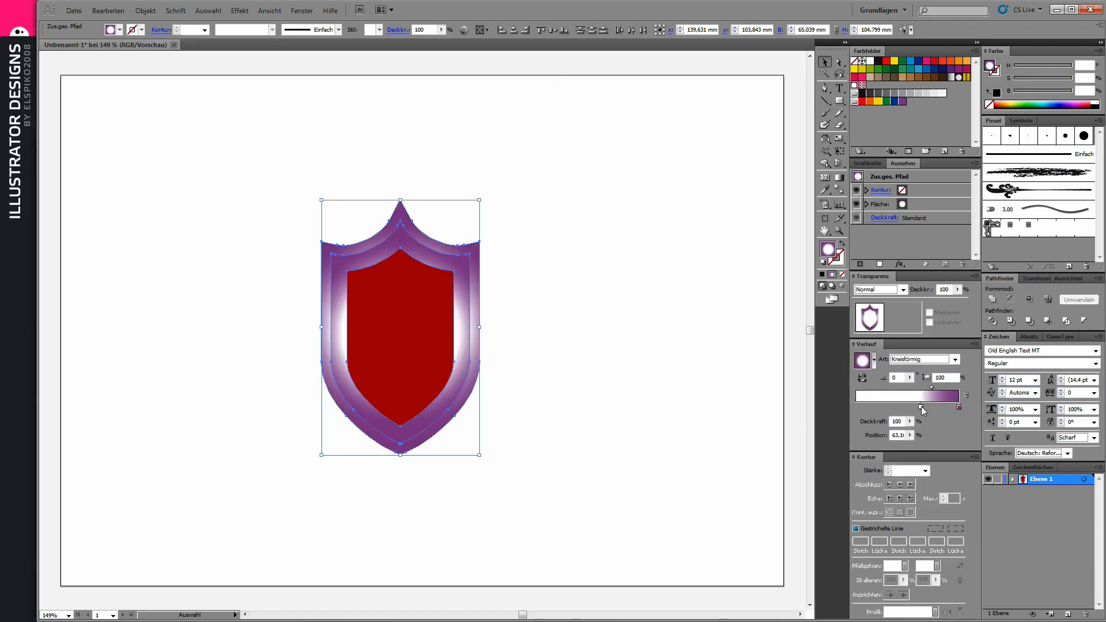
left_click_drag(921, 406, 885, 407)
mouse_move(1070, 92)
left_mouse_down()
mouse_move(1049, 92)
mouse_move(1048, 65)
left_mouse_up()
left_click(959, 407)
mouse_move(1048, 78)
left_mouse_down()
mouse_move(1026, 78)
mouse_move(1022, 95)
left_mouse_up()
left_click_drag(885, 406, 856, 407)
left_click(907, 387)
left_click(925, 360)
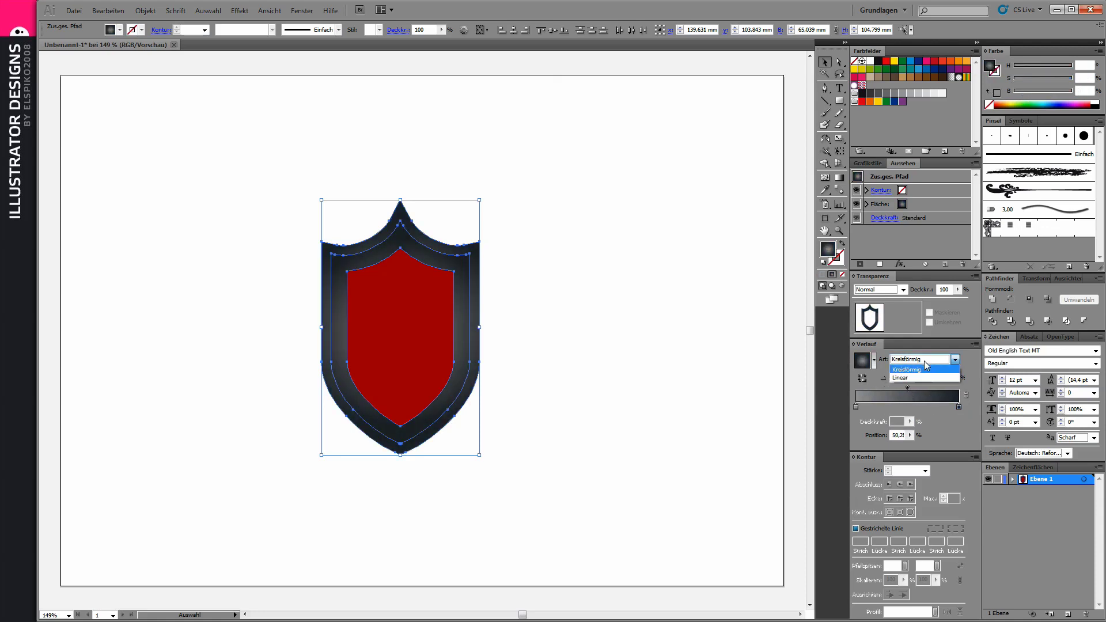
- Run the rim gradient vertically, add a lighter grey stop and shift the midpoint to about 25%
left_click(839, 178)
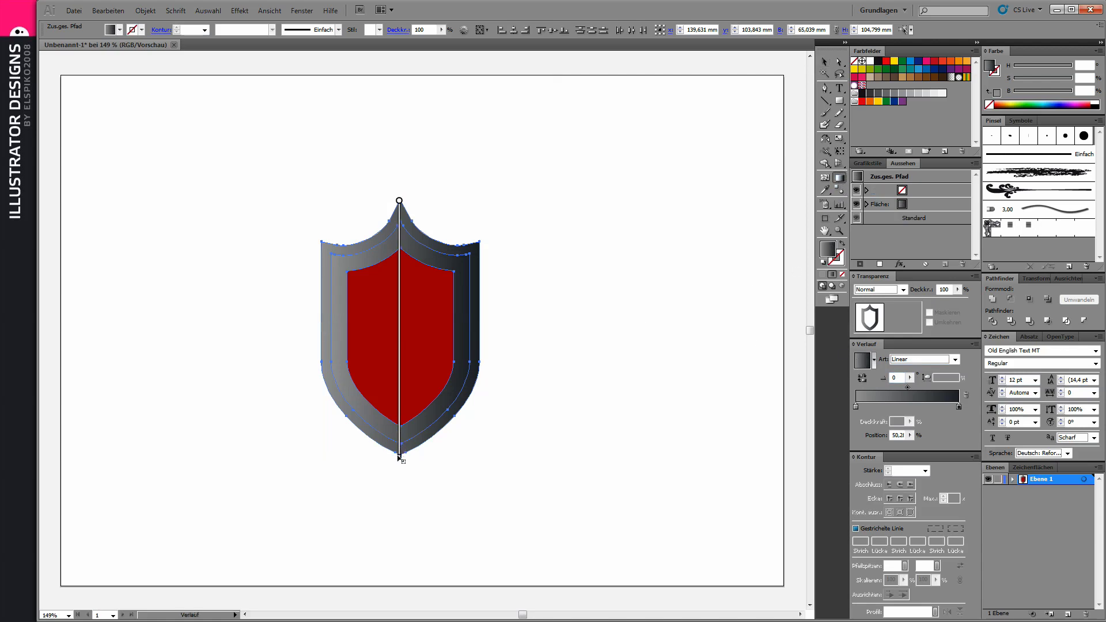
left_click_drag(399, 200, 399, 455)
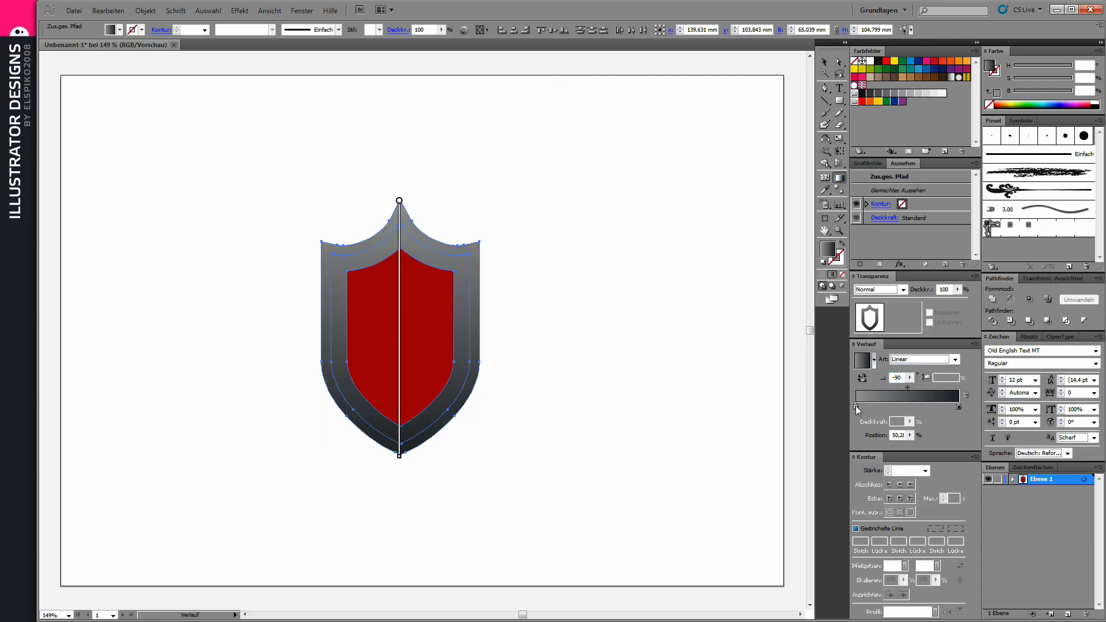
left_click(898, 409)
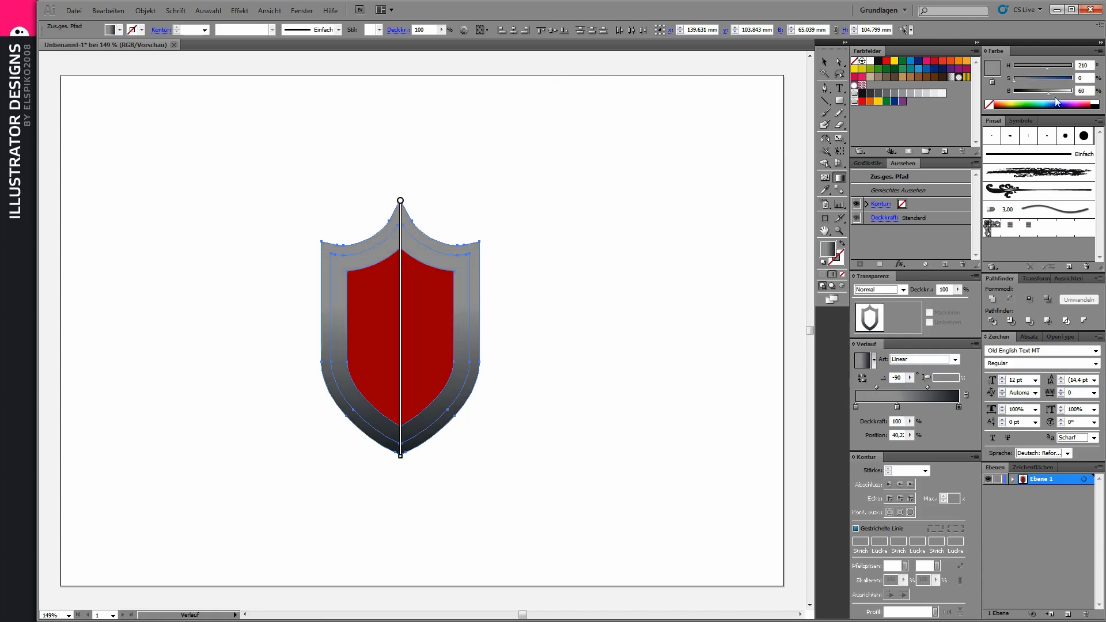
left_click_drag(1049, 91, 1063, 92)
left_click_drag(927, 387, 912, 387)
- Reverse the gradient direction on the shield's middle ring, then deselect
key("v")
left_click(462, 299)
left_click(840, 178)
left_click_drag(404, 230, 392, 224)
key("v")
left_click(592, 278)
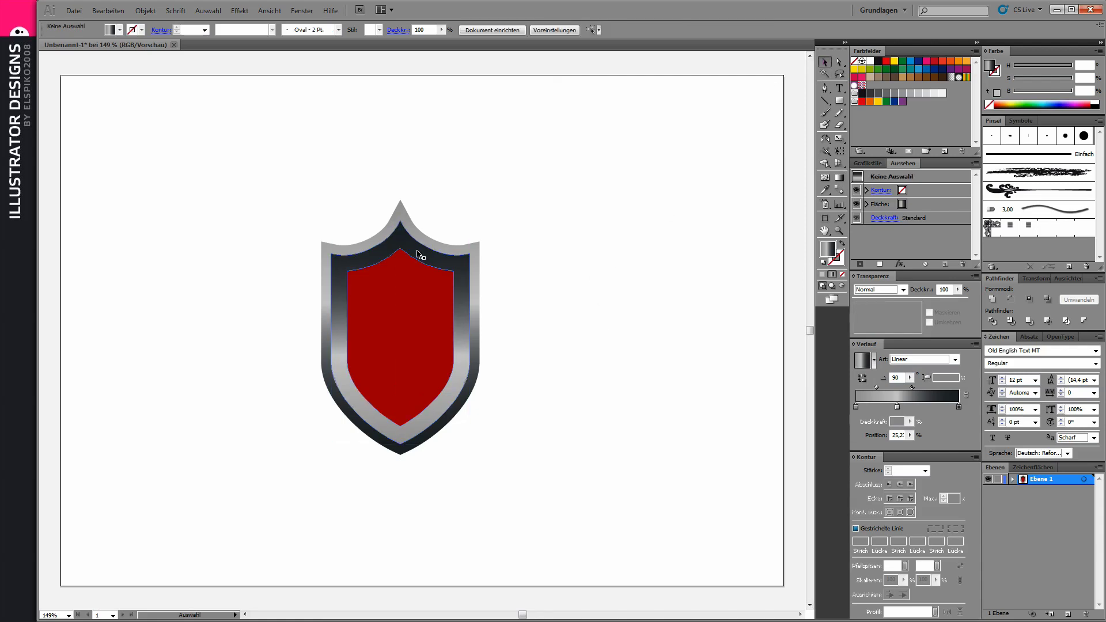
- Zoom in, isolate the dark inner ring and draw a cutting path through its apex and corners
key("z")
left_click_drag(273, 162, 535, 508)
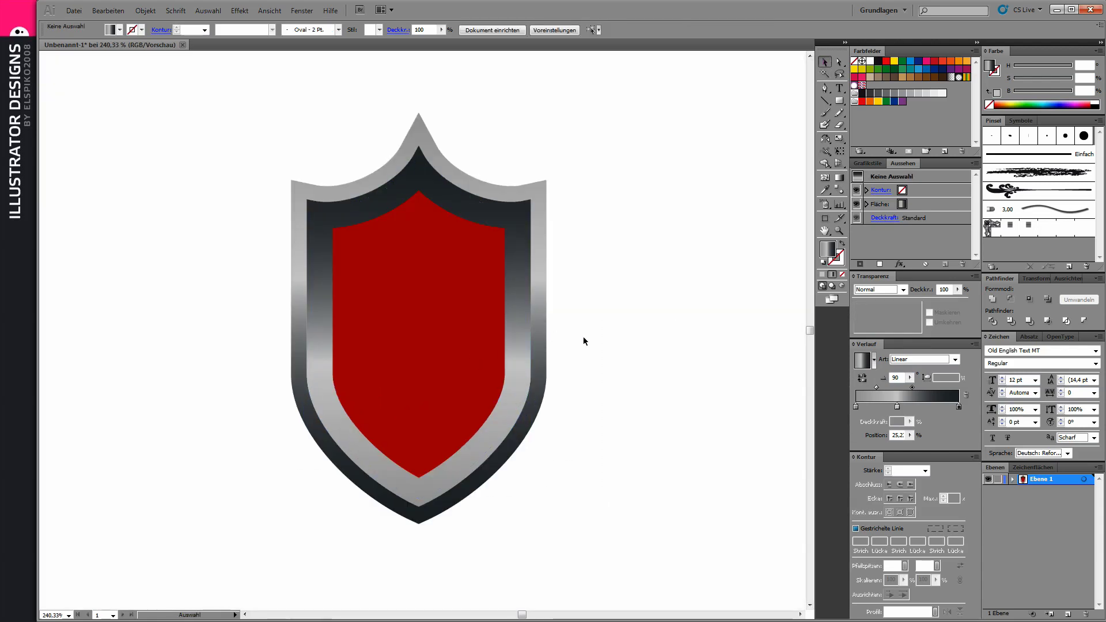
double_click(518, 219)
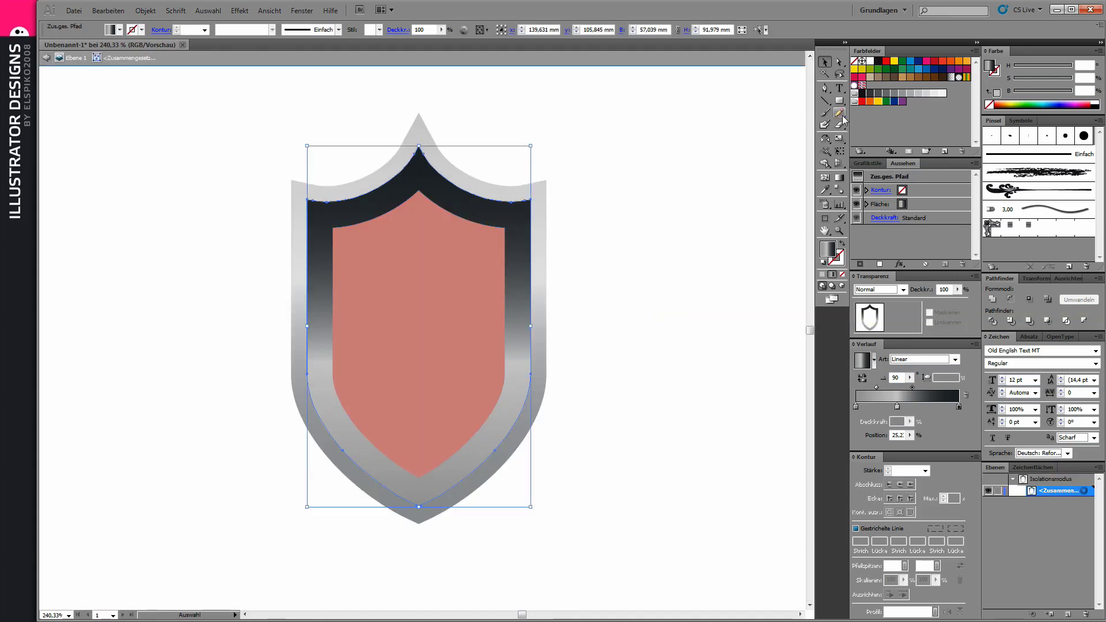
left_click(826, 90)
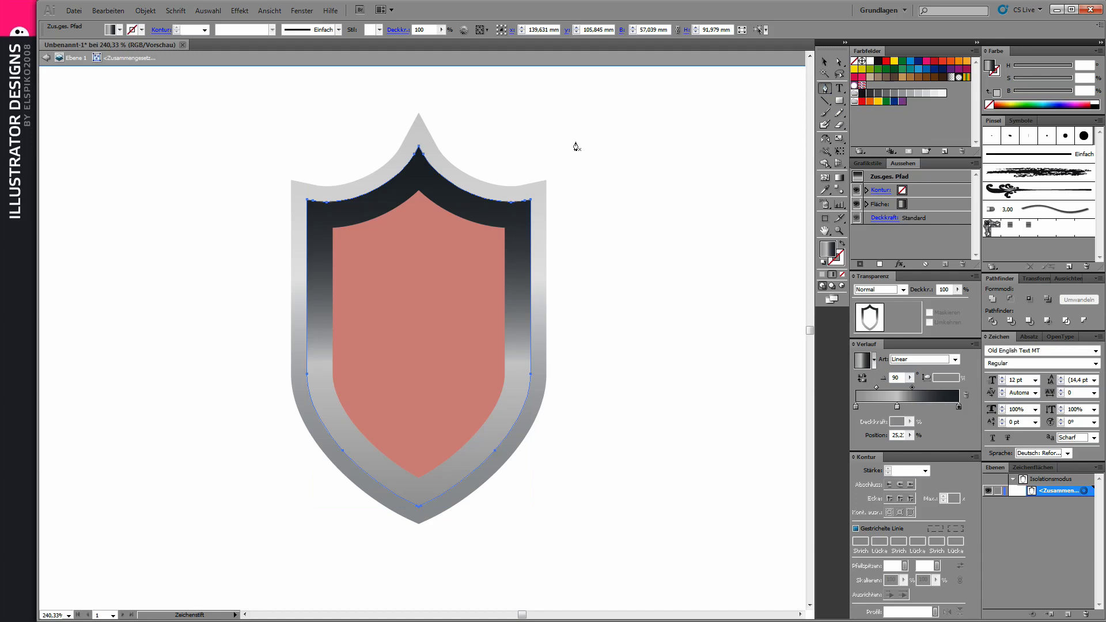
left_click_drag(261, 105, 567, 557)
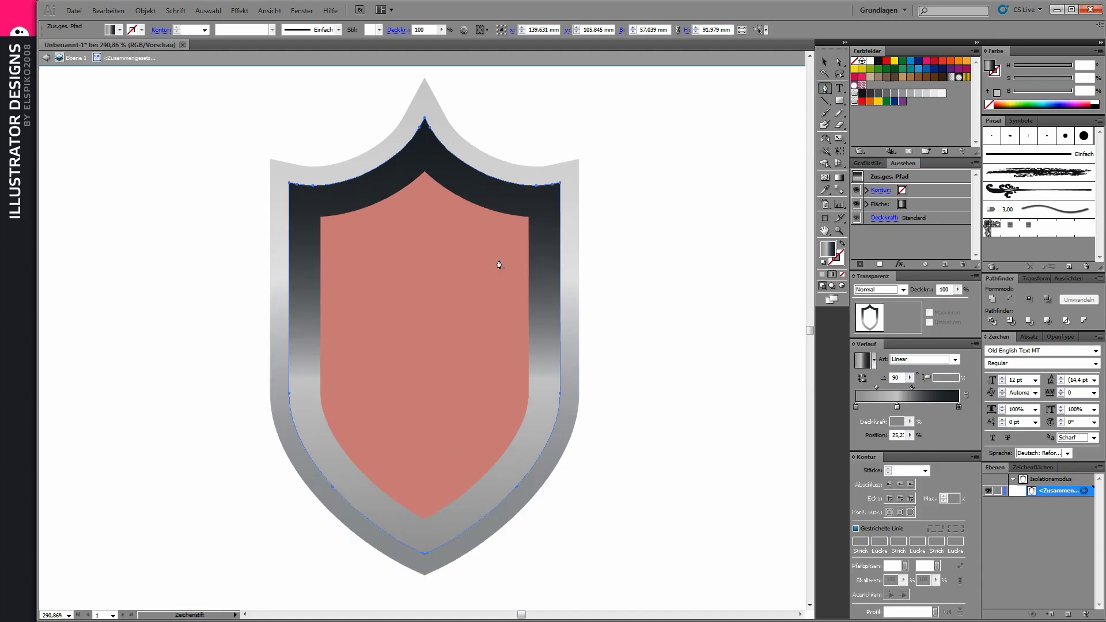
left_click(424, 171)
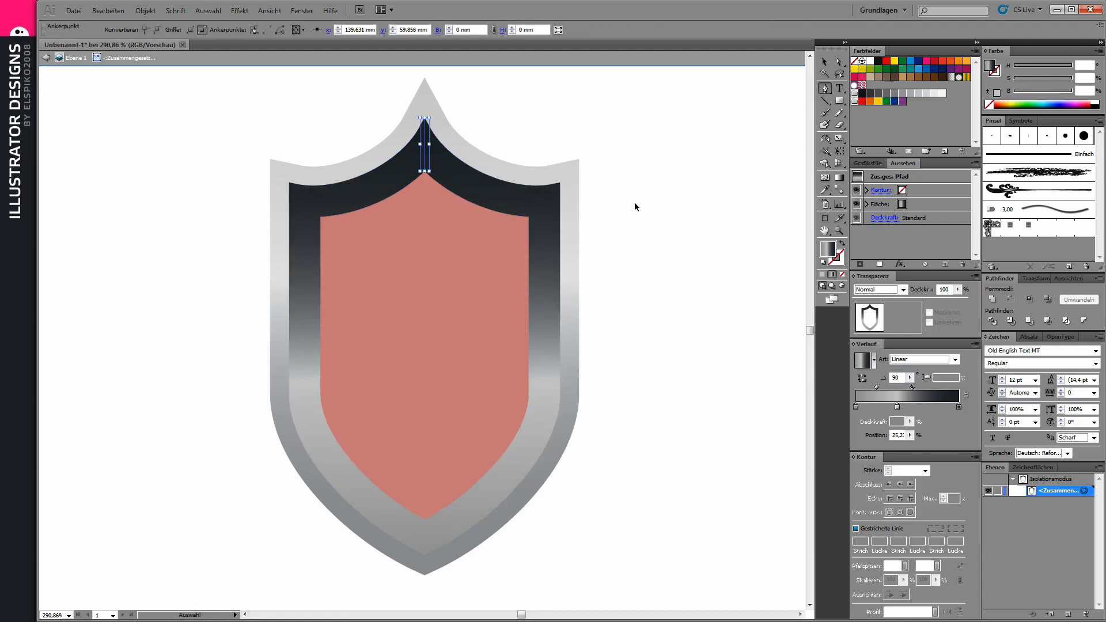
left_click_drag(529, 216, 560, 183)
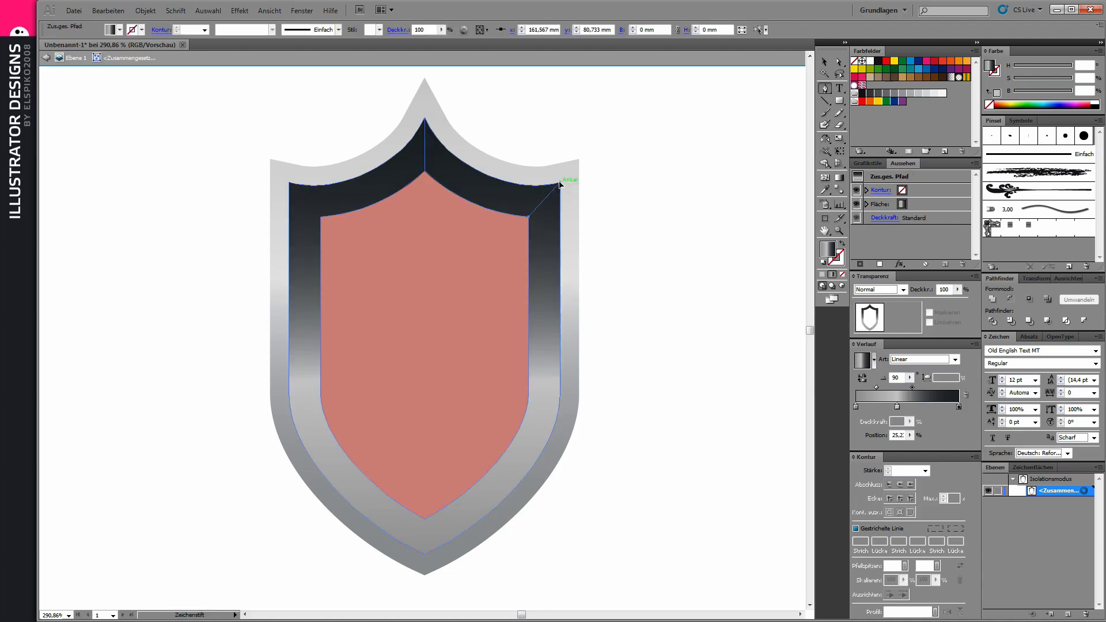
left_click(321, 222)
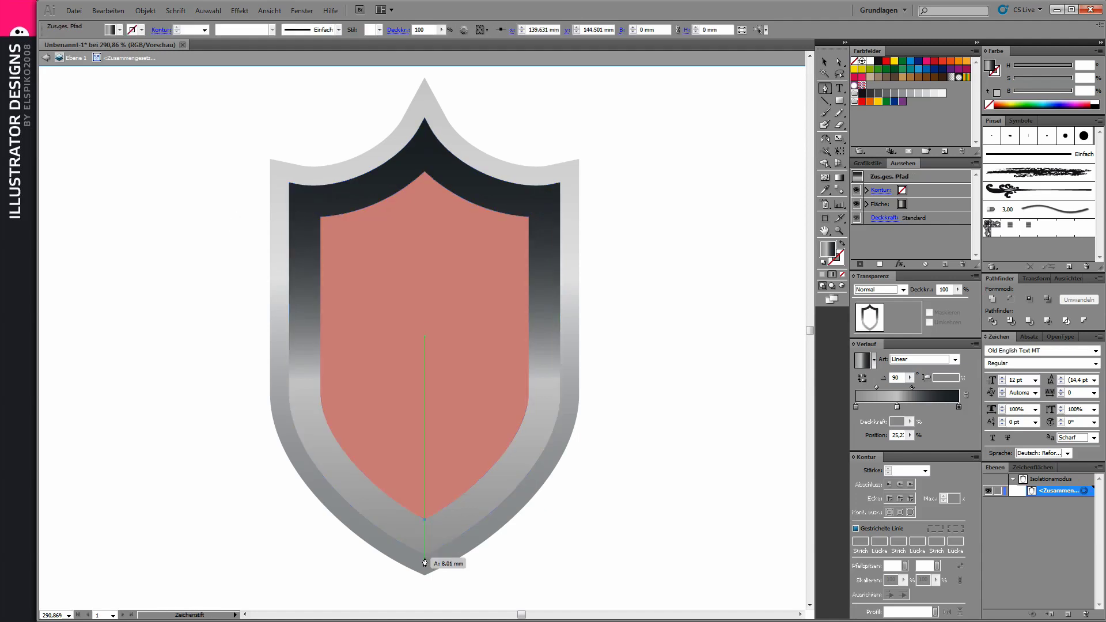
- Divide the ring along the cutting path with Pathfinder and exit isolation mode
key("v")
left_click_drag(209, 103, 624, 577)
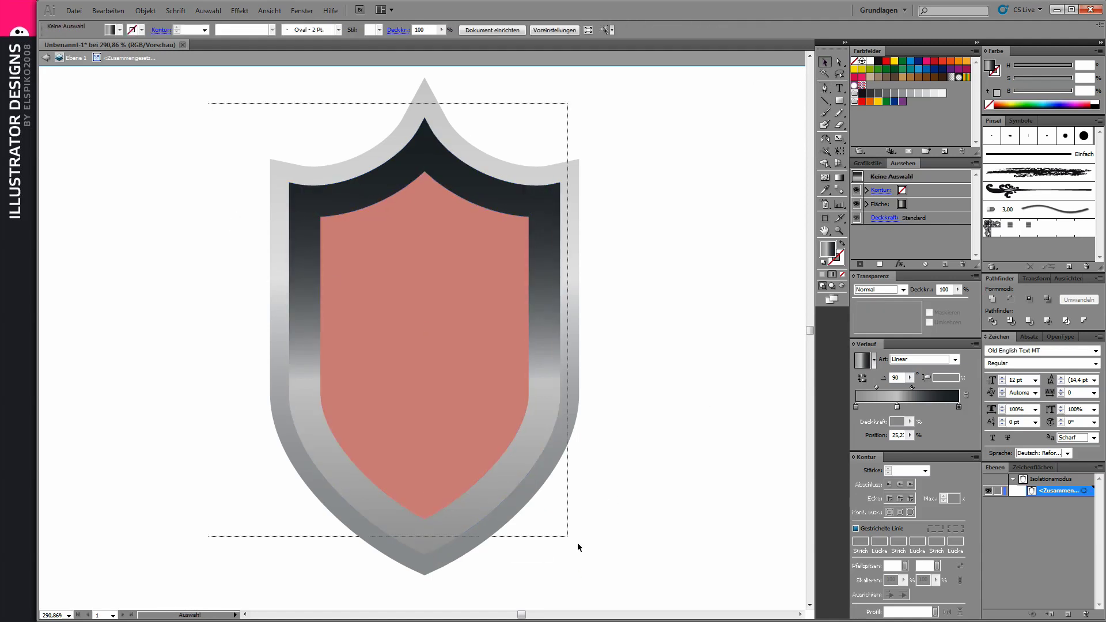
left_click(992, 321)
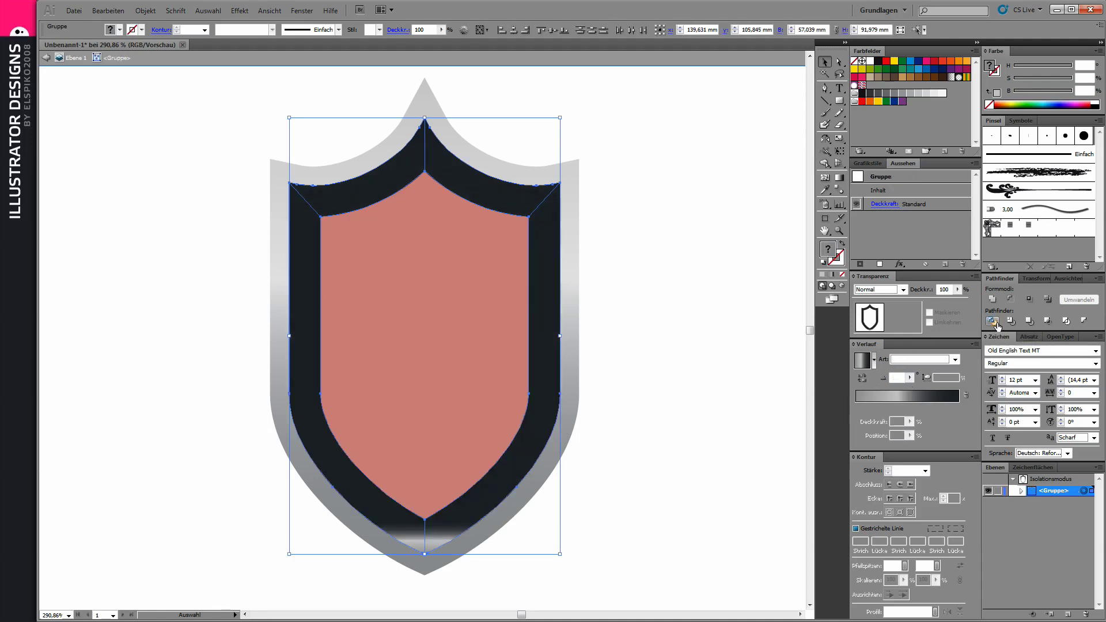
left_click(727, 284)
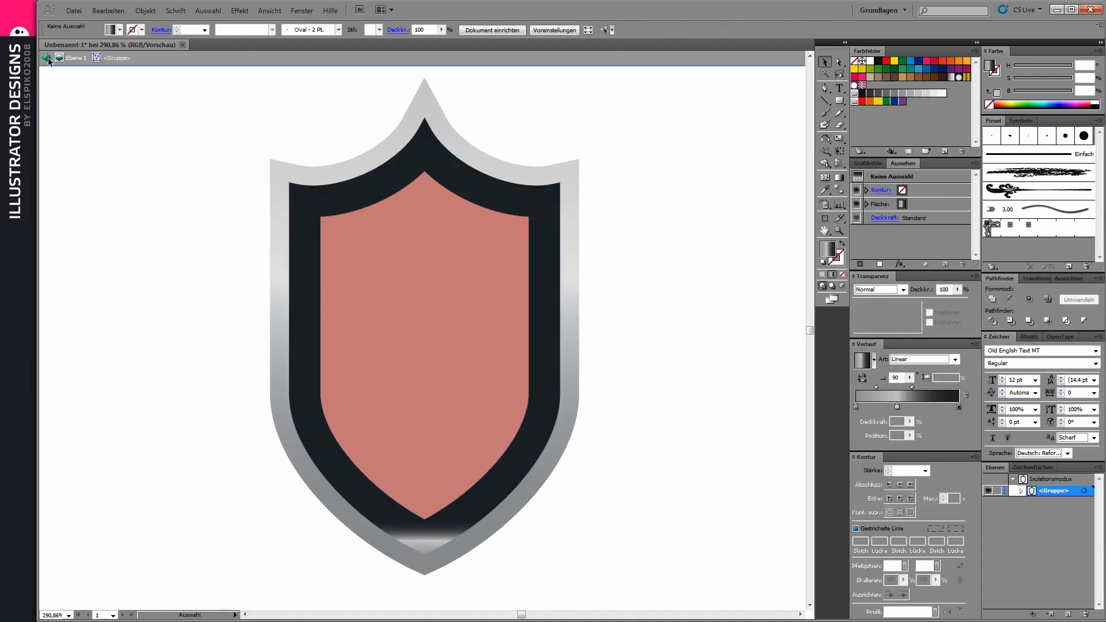
left_click(46, 59)
- Give the left and right ring pieces their own angled grey gradients
key("a")
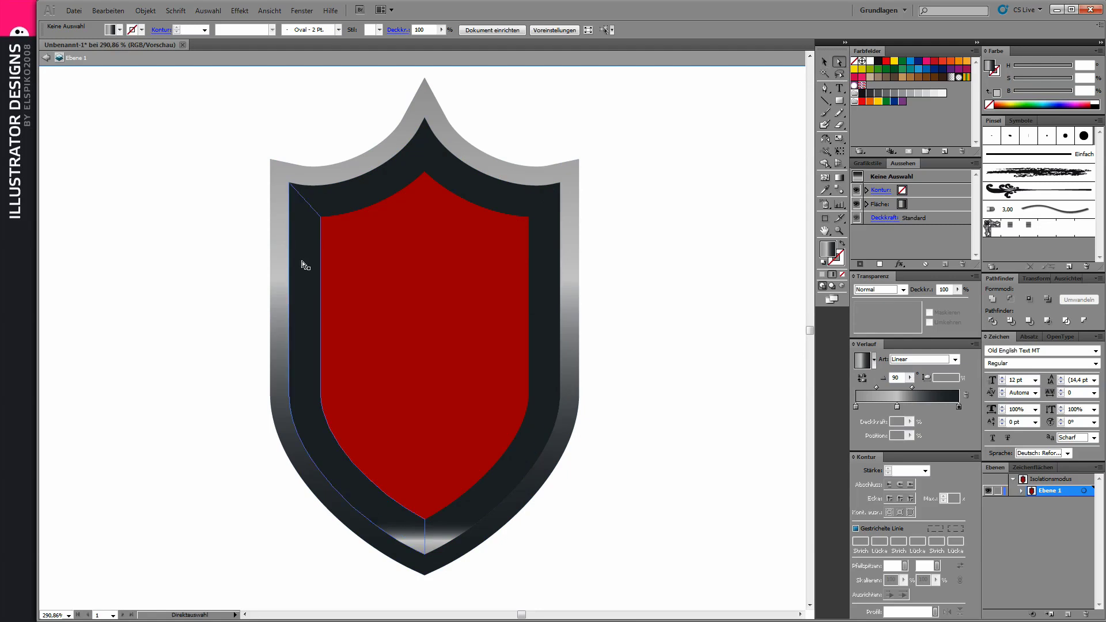
left_click(304, 265)
key("g")
mouse_move(260, 194)
left_mouse_down()
mouse_move(397, 557)
mouse_move(564, 189)
left_mouse_up()
left_click(506, 476)
- Angle the gradients on the top-right and top-left ring pieces
left_click(507, 198)
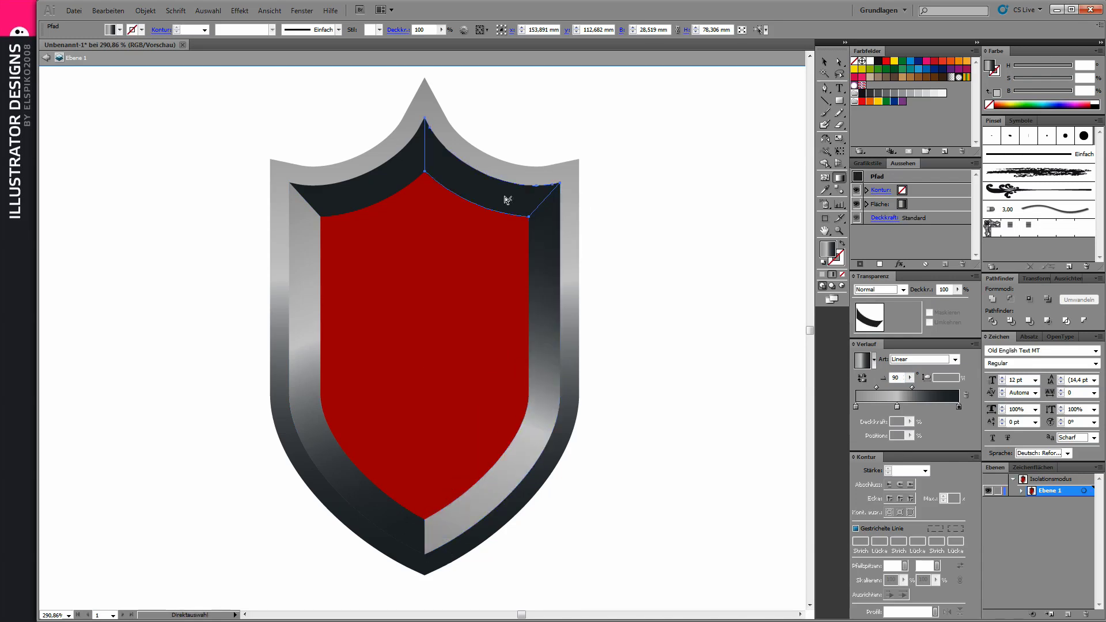
mouse_move(411, 119)
left_mouse_down()
mouse_move(542, 216)
mouse_move(407, 138)
left_mouse_up()
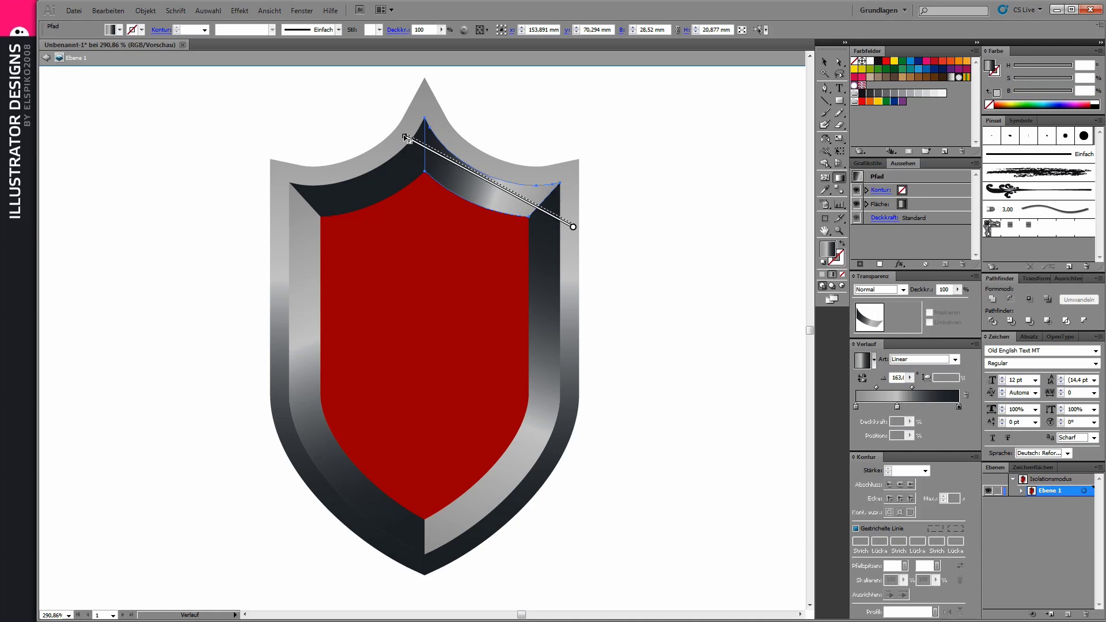
left_click(370, 185)
mouse_move(300, 218)
left_mouse_down()
mouse_move(420, 134)
mouse_move(292, 212)
left_mouse_up()
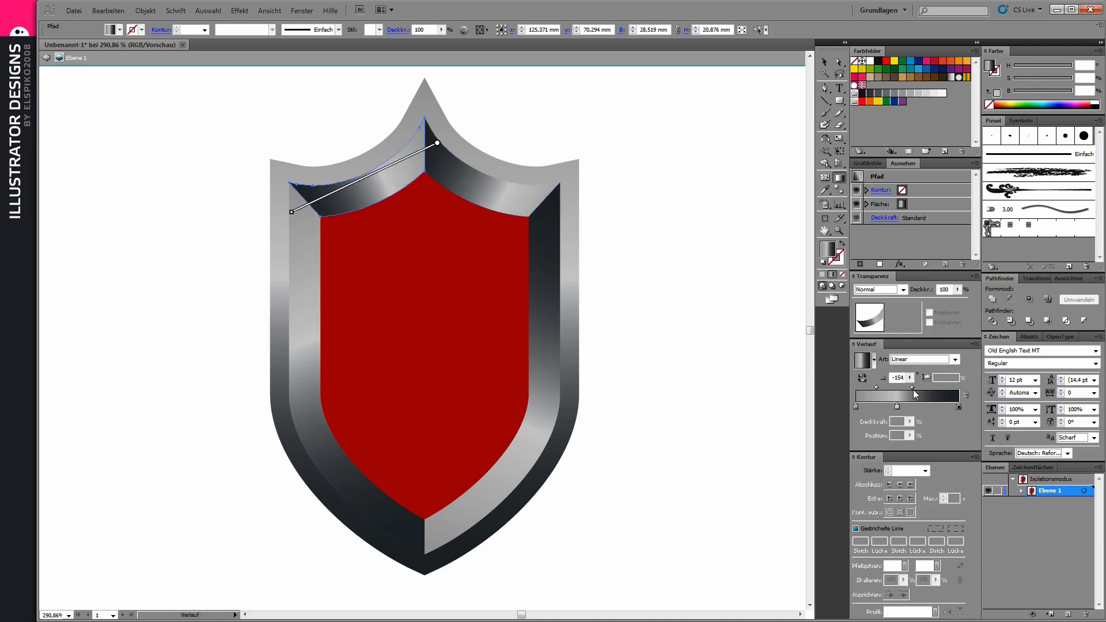
left_click(825, 62)
left_click(795, 102)
key("ctrl+1")
left_click_drag(371, 210, 563, 464)
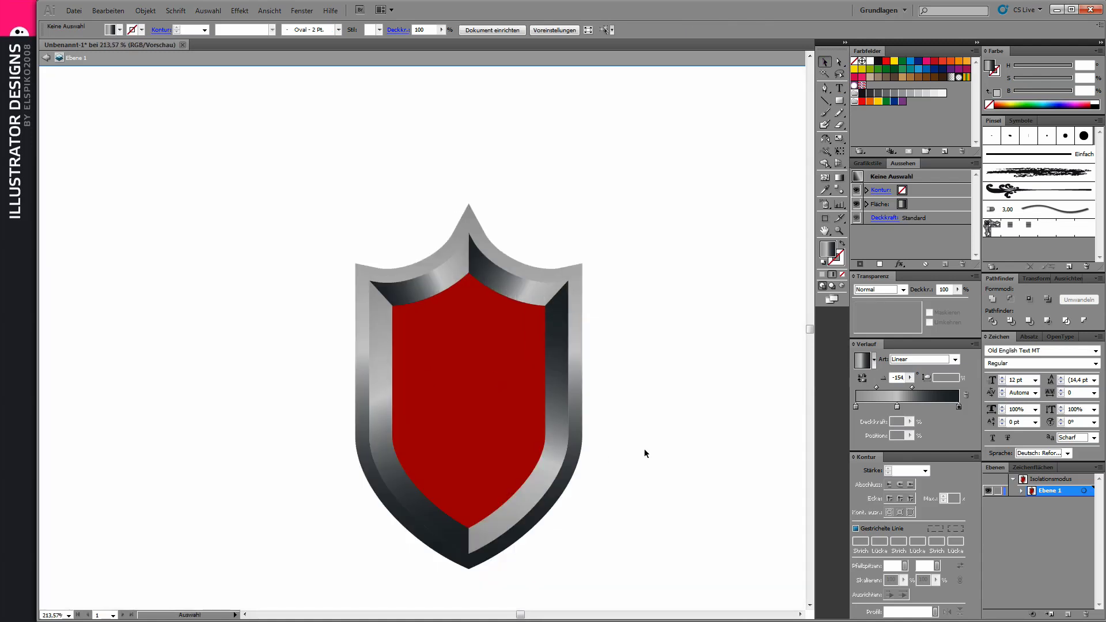
- Give the outer shield shape a white 2 pt outline and a near-white fill
left_click(568, 481)
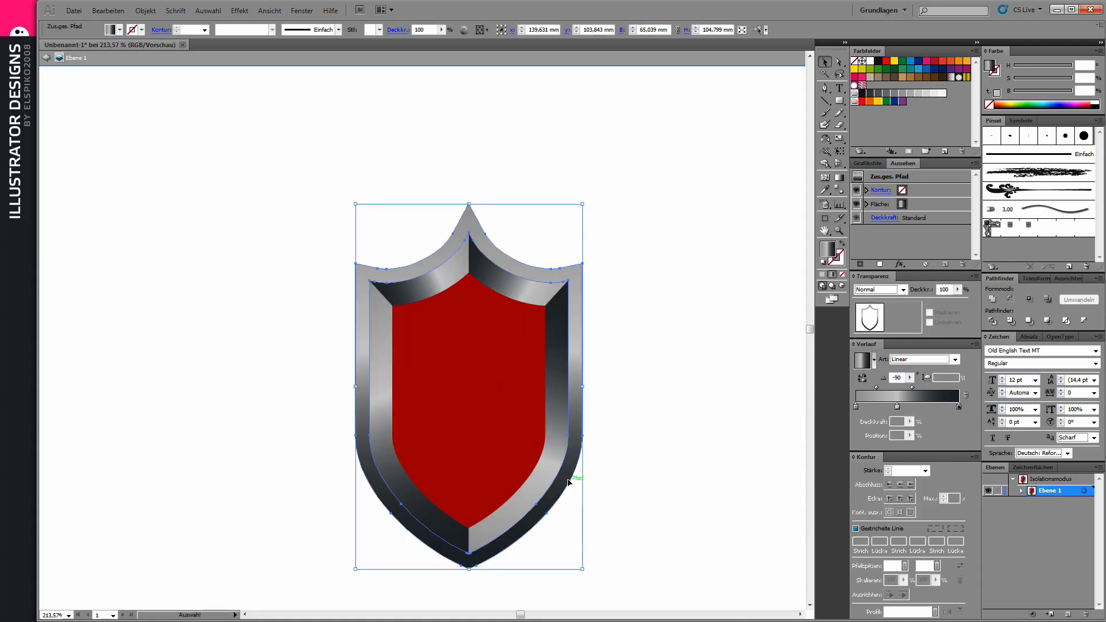
left_click(998, 77)
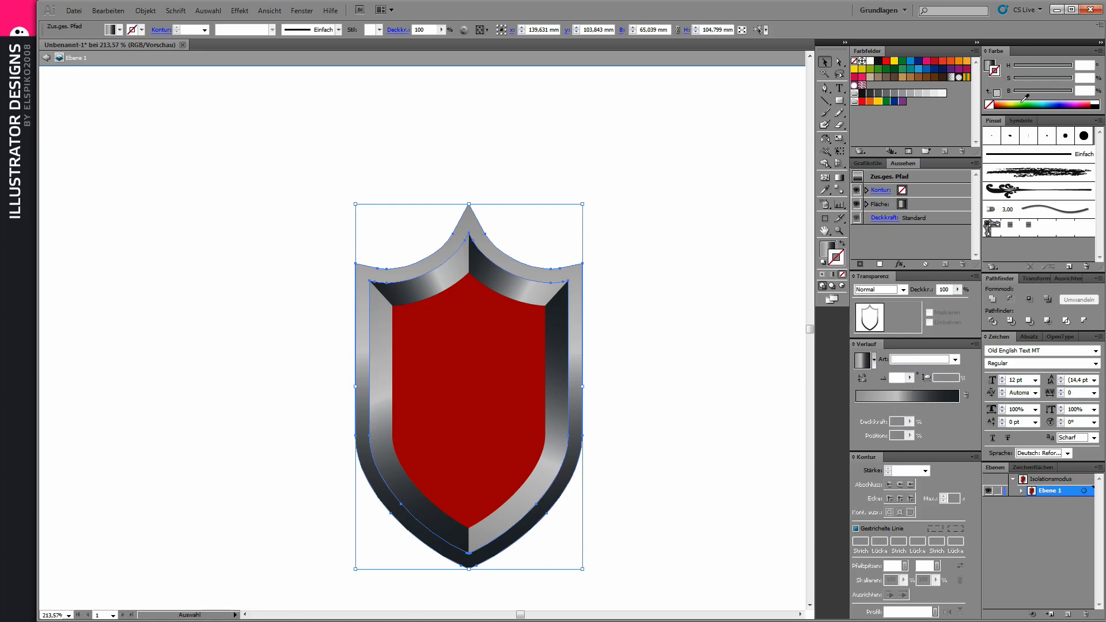
left_click(692, 287)
left_click(579, 479)
left_click(888, 467)
left_click(658, 421)
left_click(583, 424)
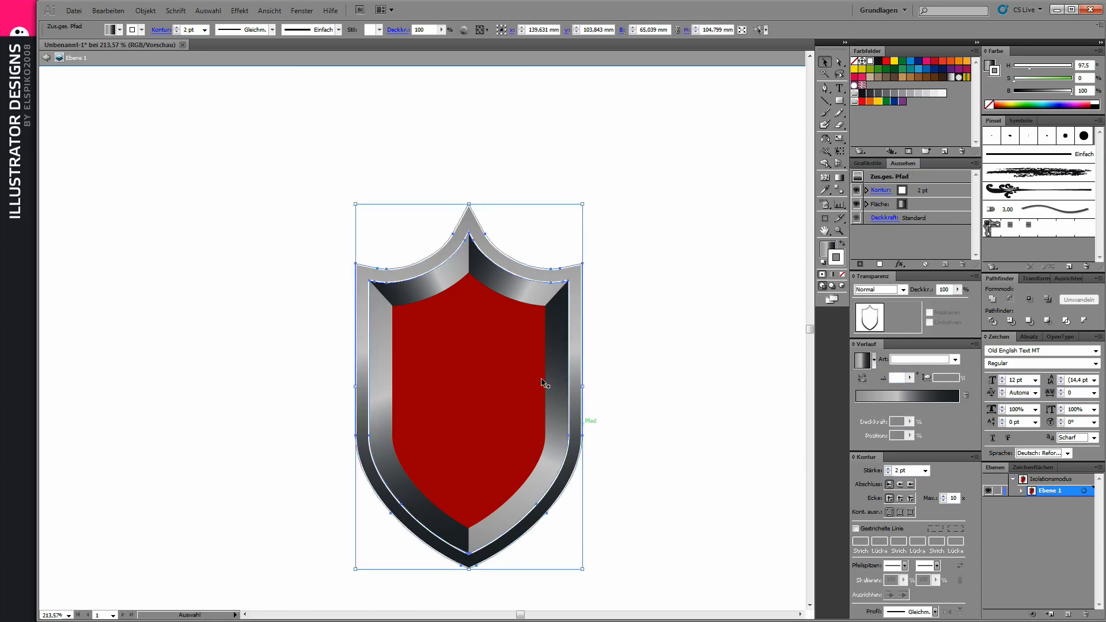
left_click(988, 64)
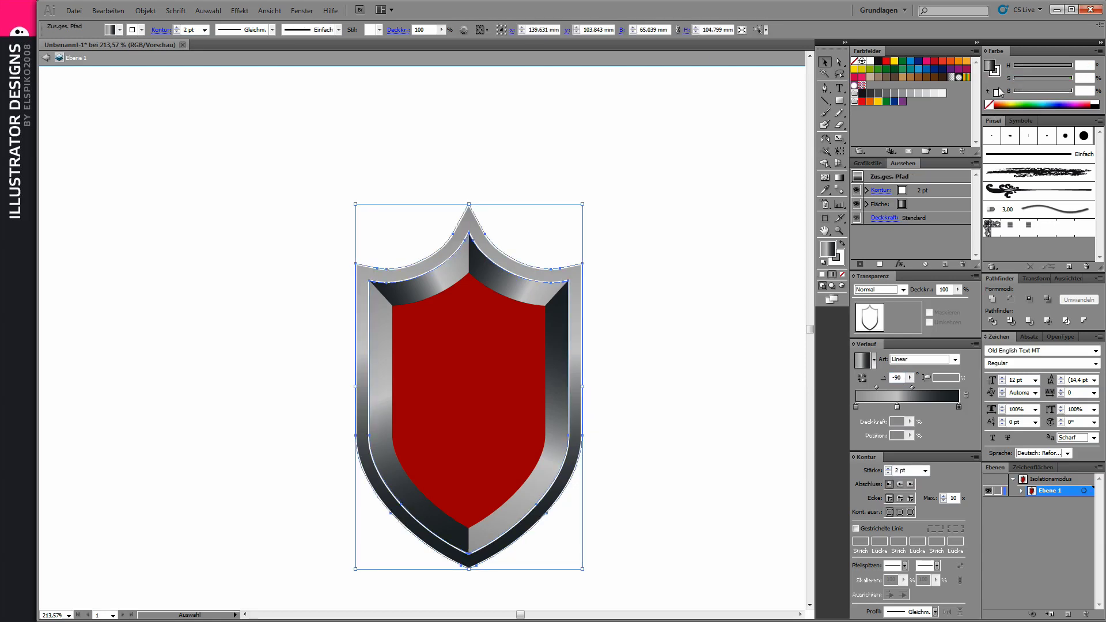
left_click(942, 92)
- Expand the outer shape's fill and stroke into shapes, then reselect the outer shield path
left_click(145, 11)
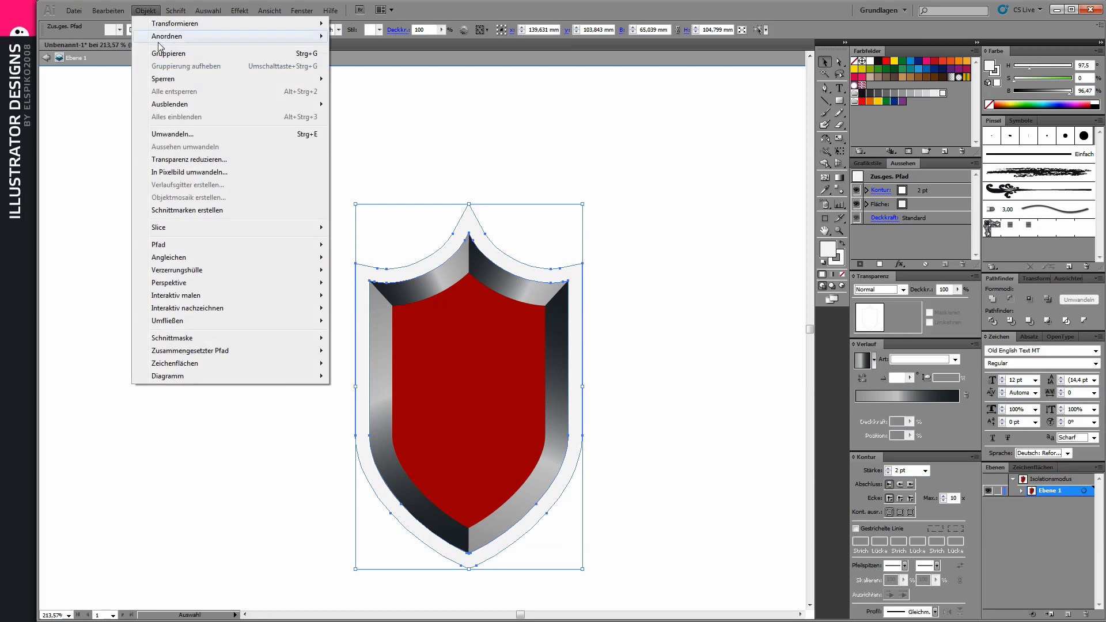
left_click(207, 137)
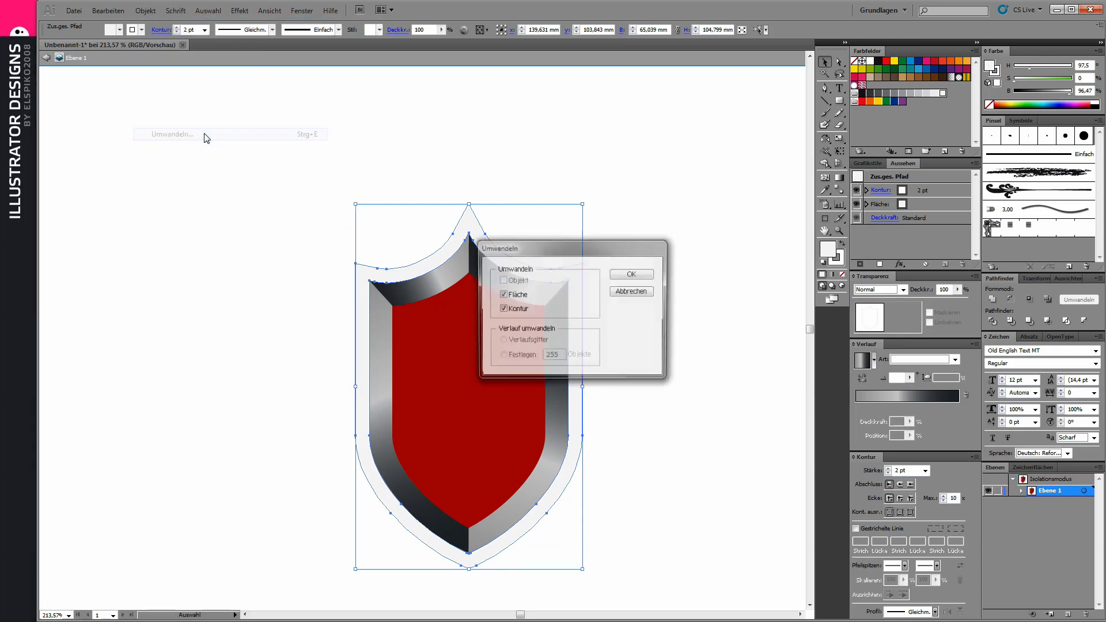
left_click(633, 275)
left_click(638, 270)
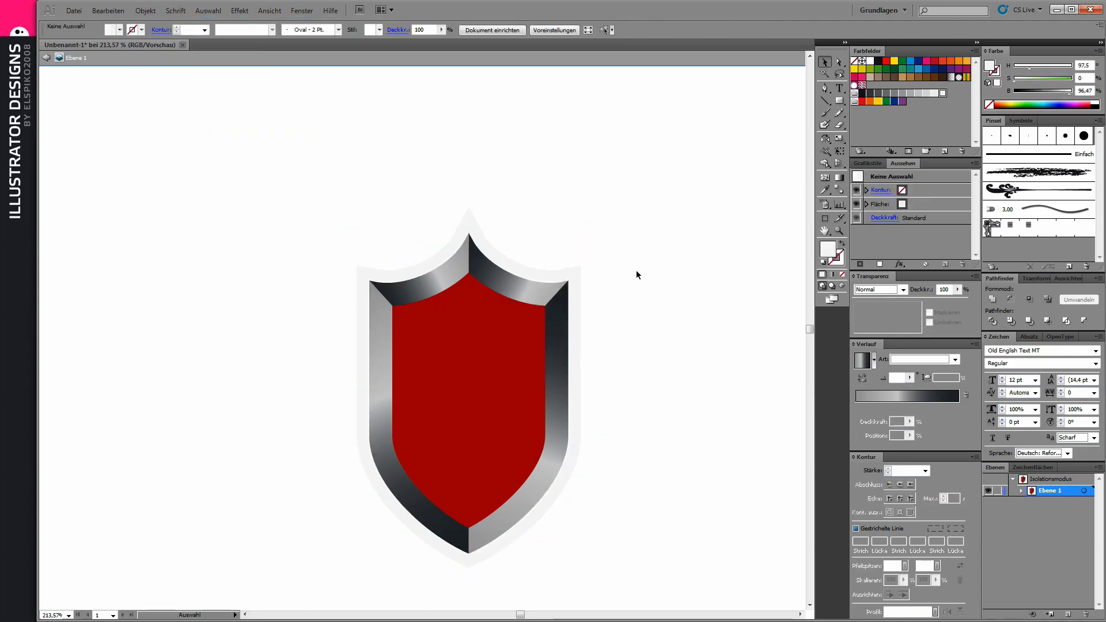
key("a")
left_click(577, 300)
- Copy the dark metallic gradient onto the outer frame path, running it from tip to bottom
left_click(825, 190)
left_click(563, 323)
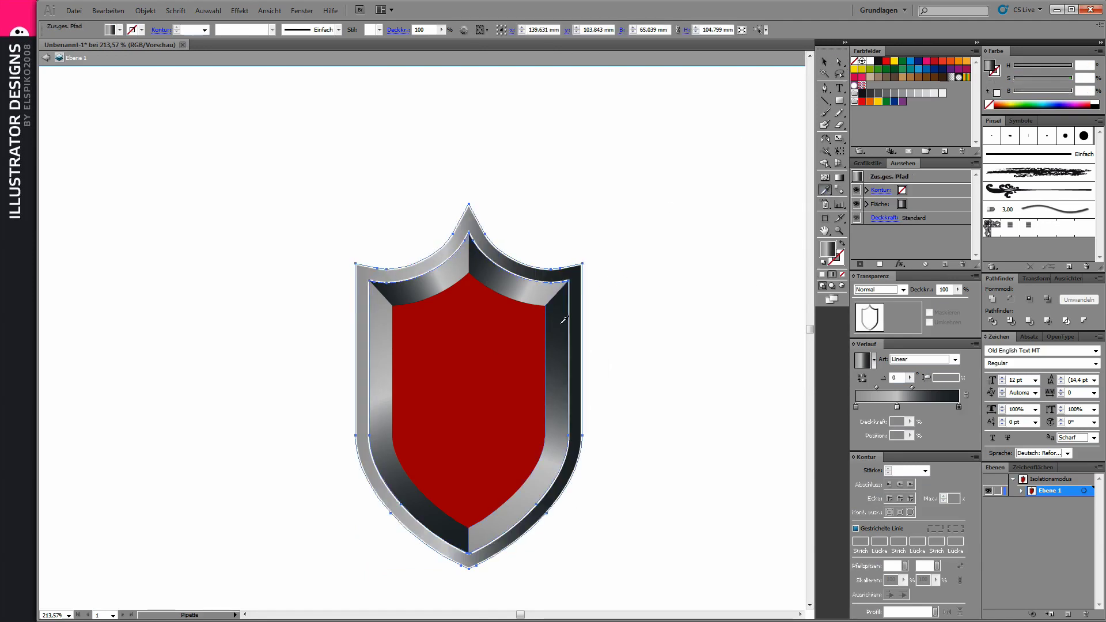
left_click(839, 179)
left_click_drag(469, 207, 470, 566)
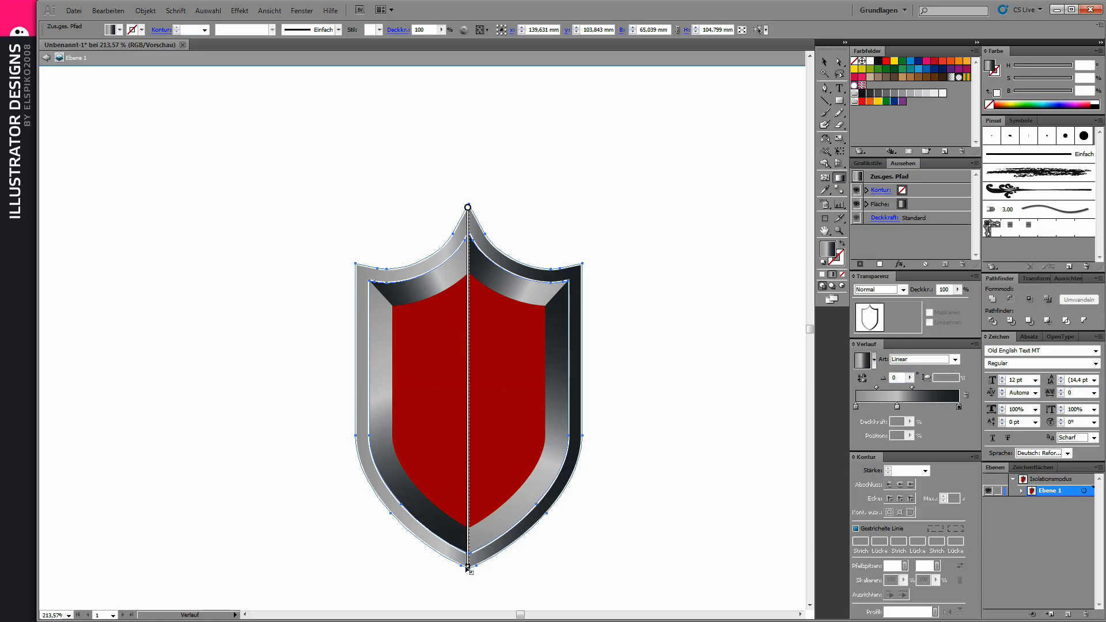
- Zoom in on the frame's top-right corner and try selecting the frame's compound path
left_click(822, 63)
left_click(662, 220)
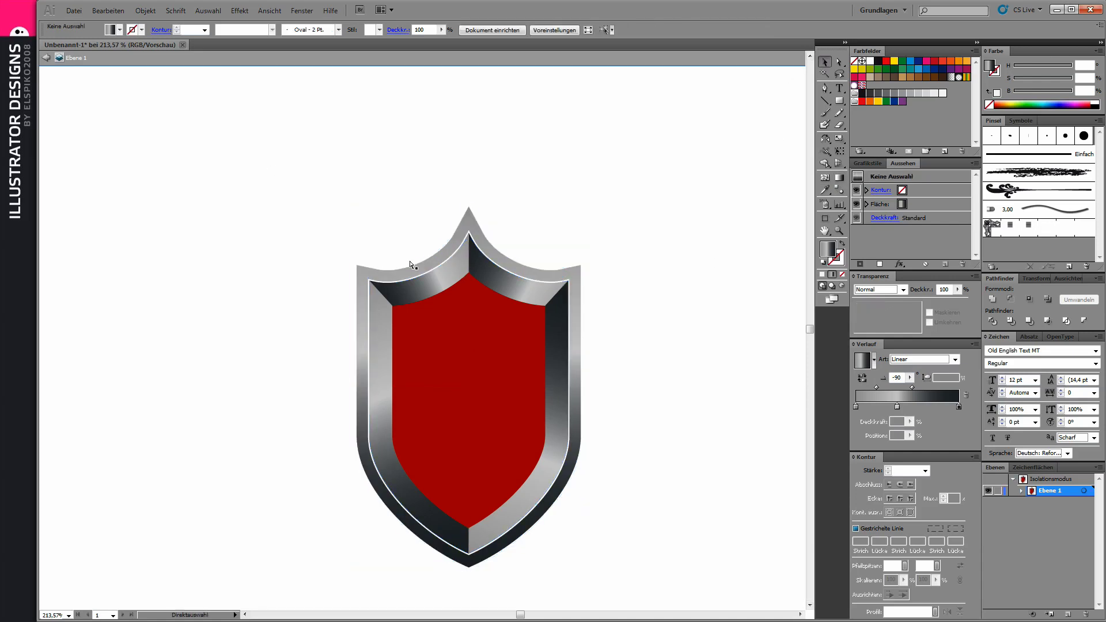
left_click(581, 354)
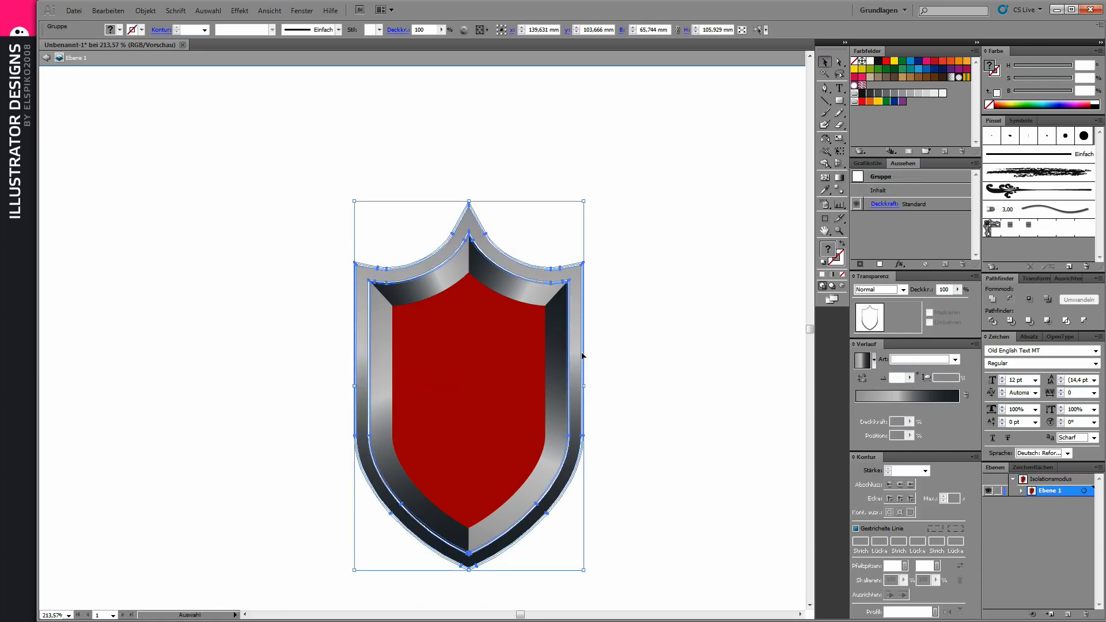
left_click(838, 65)
left_click_drag(525, 217, 600, 391)
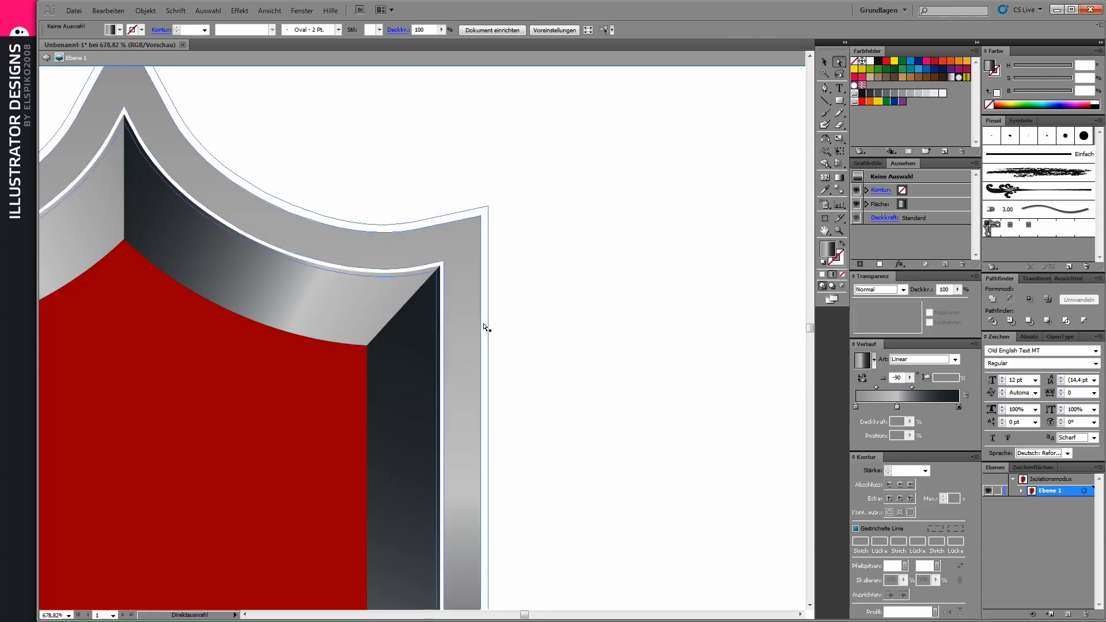
left_click(485, 326)
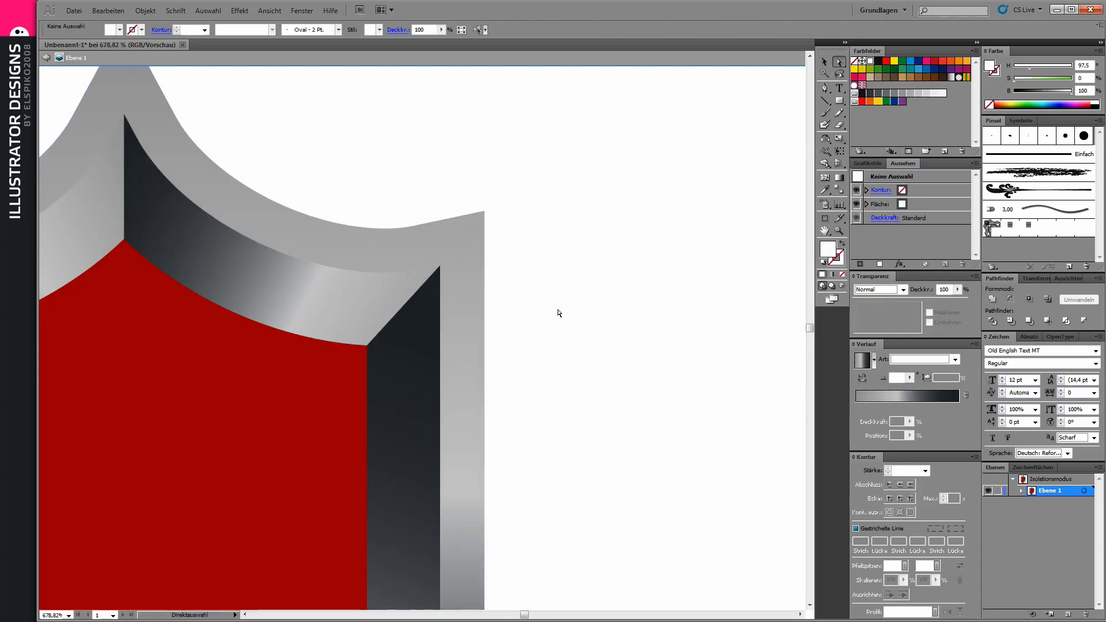
key("ctrl+z")
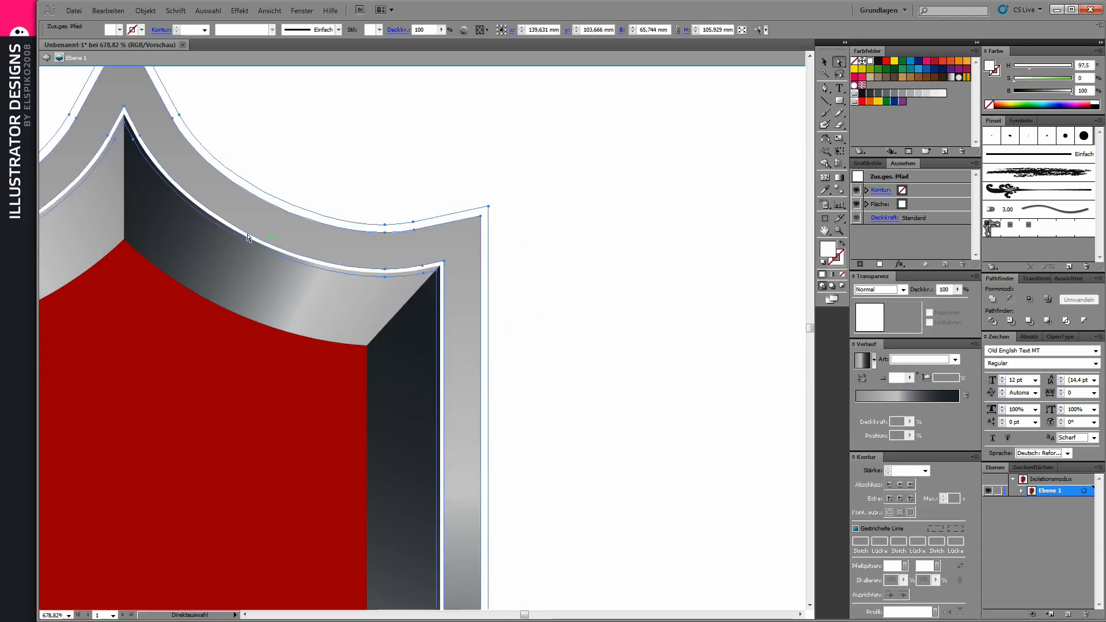
key("ctrl+minus")
key("ctrl+minus")
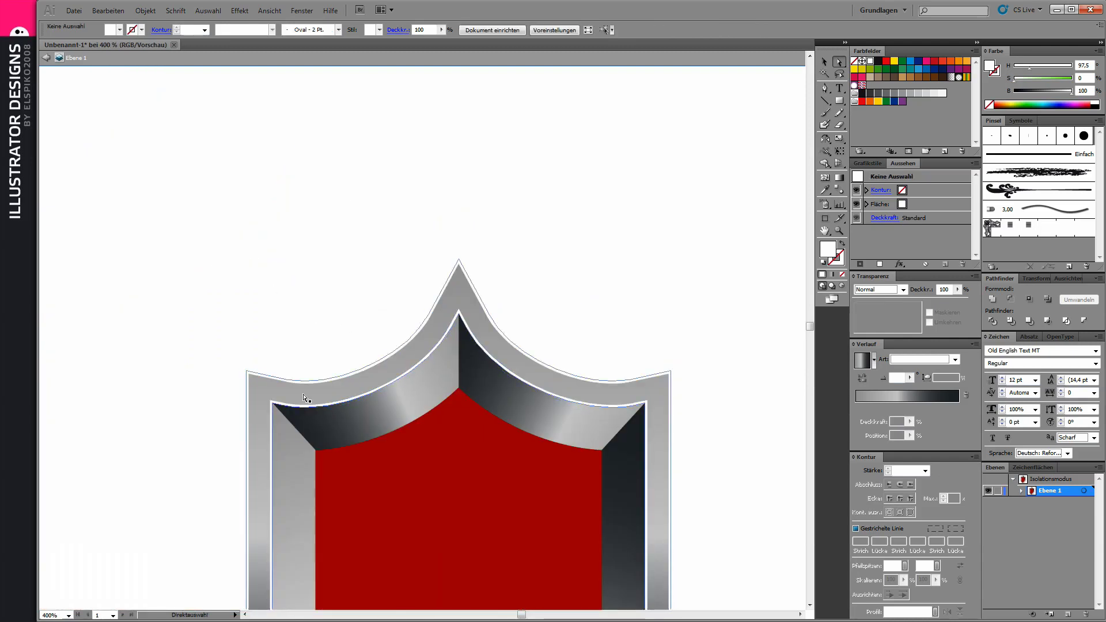
left_click(356, 364)
left_click(825, 61)
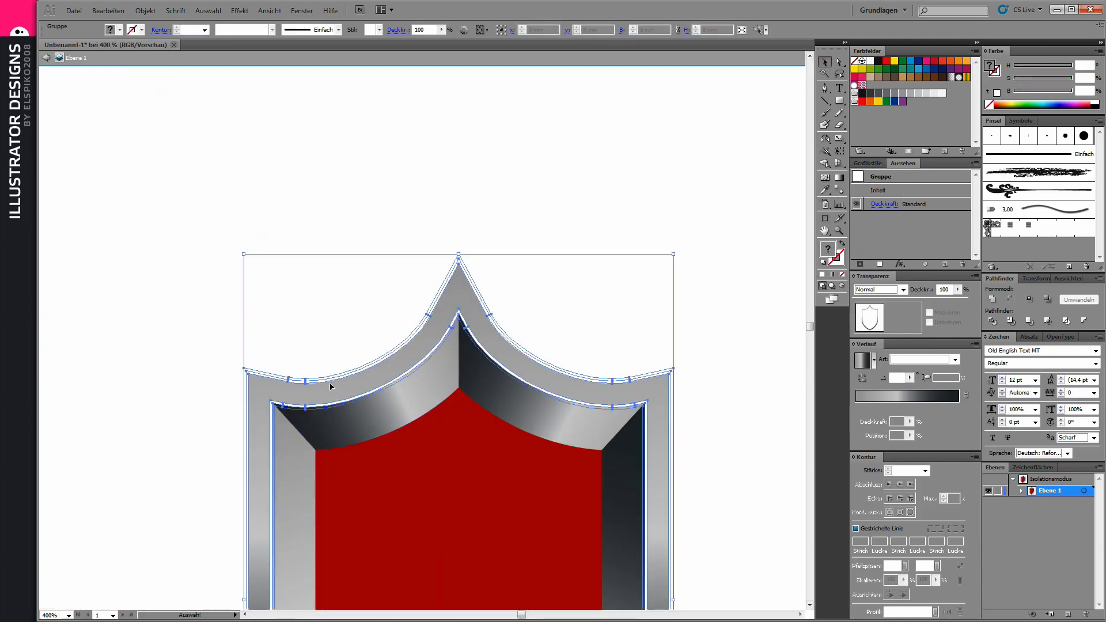
- Inside the shield group, delete a path from the frame, then return to the full artwork
double_click(321, 378)
left_click(311, 407)
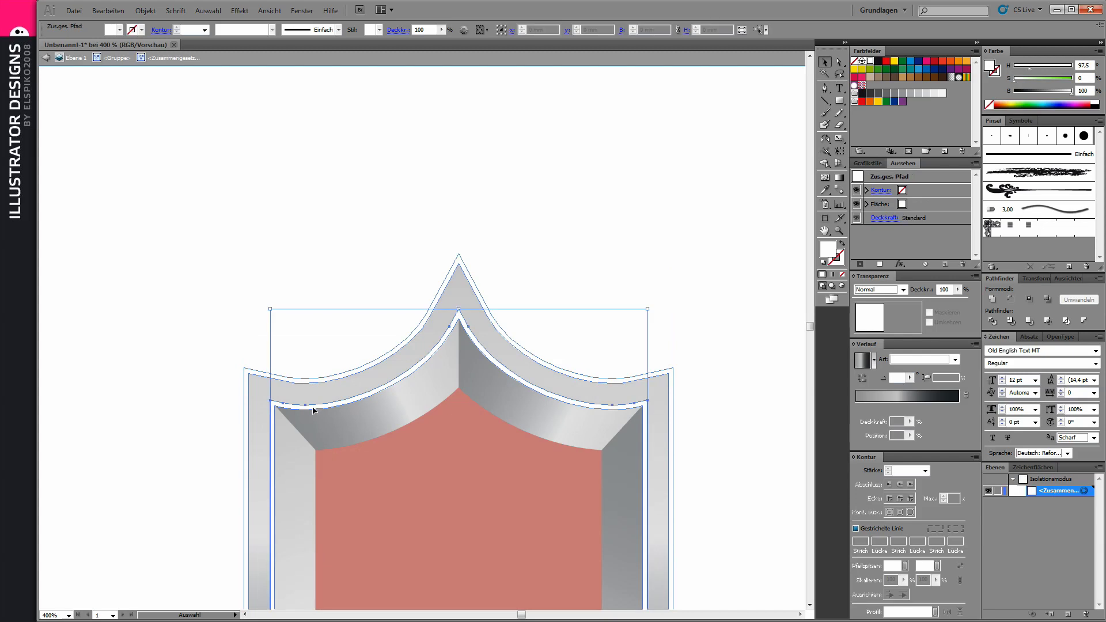
key("Delete")
left_click(308, 407)
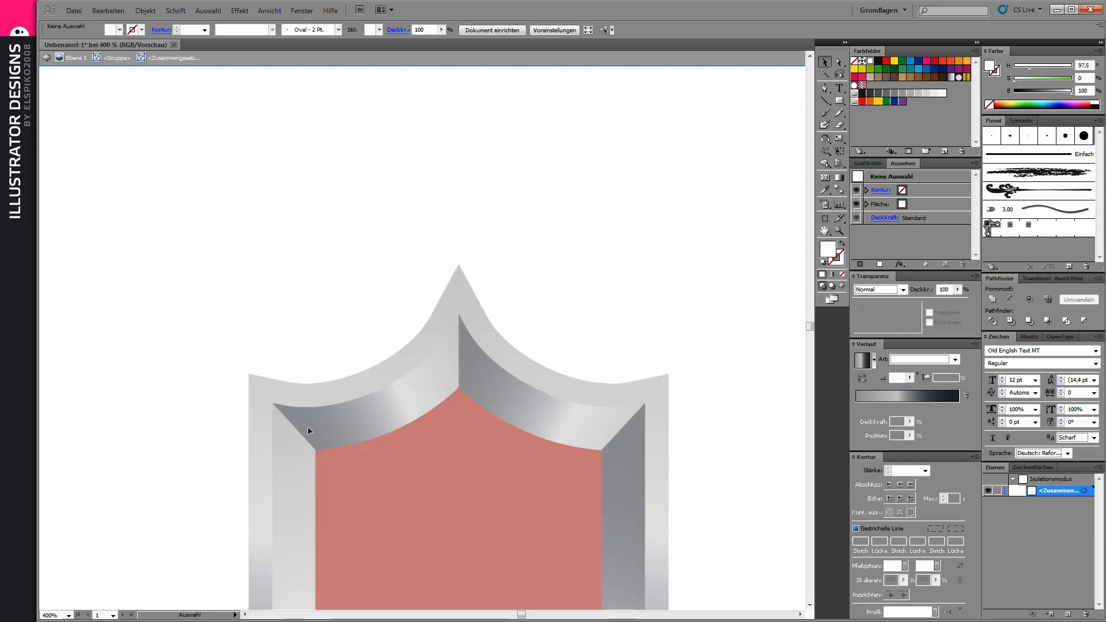
double_click(307, 427)
left_click(282, 377)
double_click(292, 377)
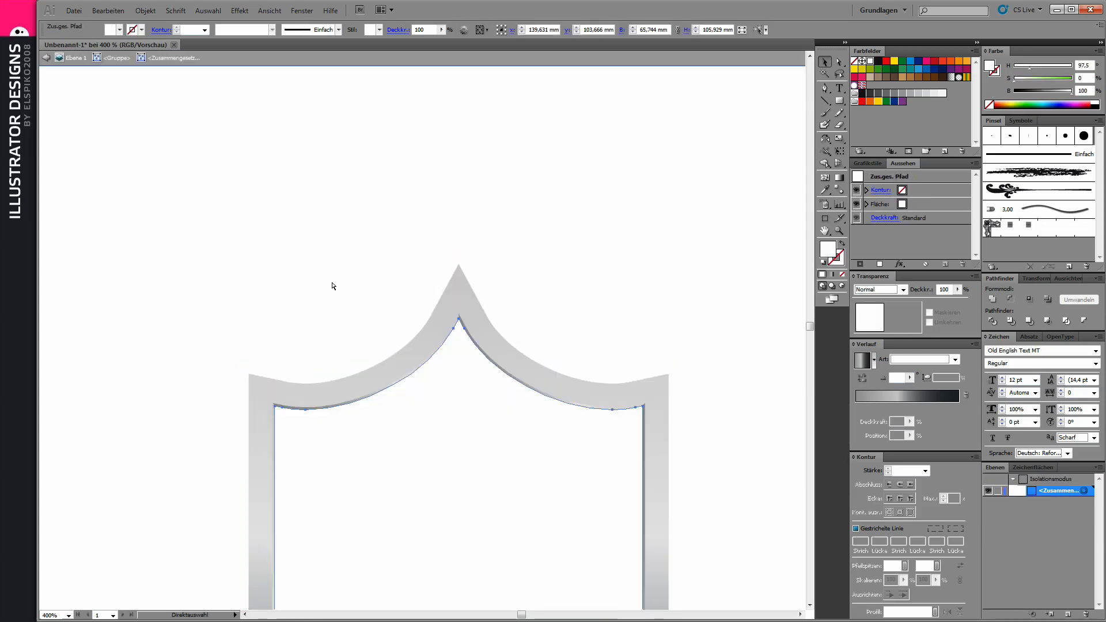
left_click(292, 379)
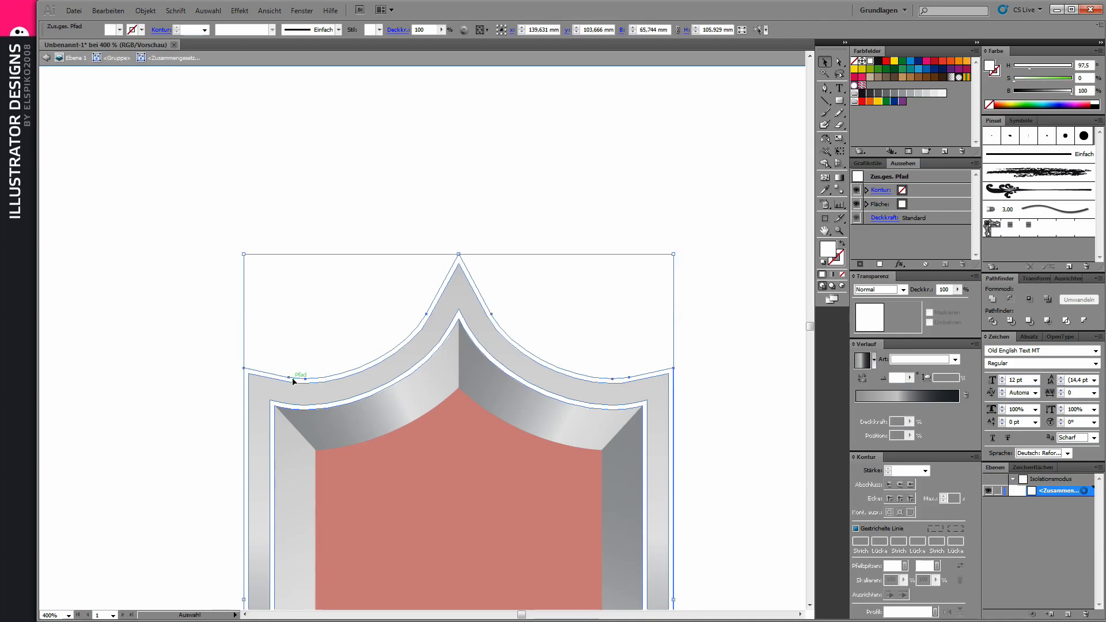
key("ctrl+shift+a")
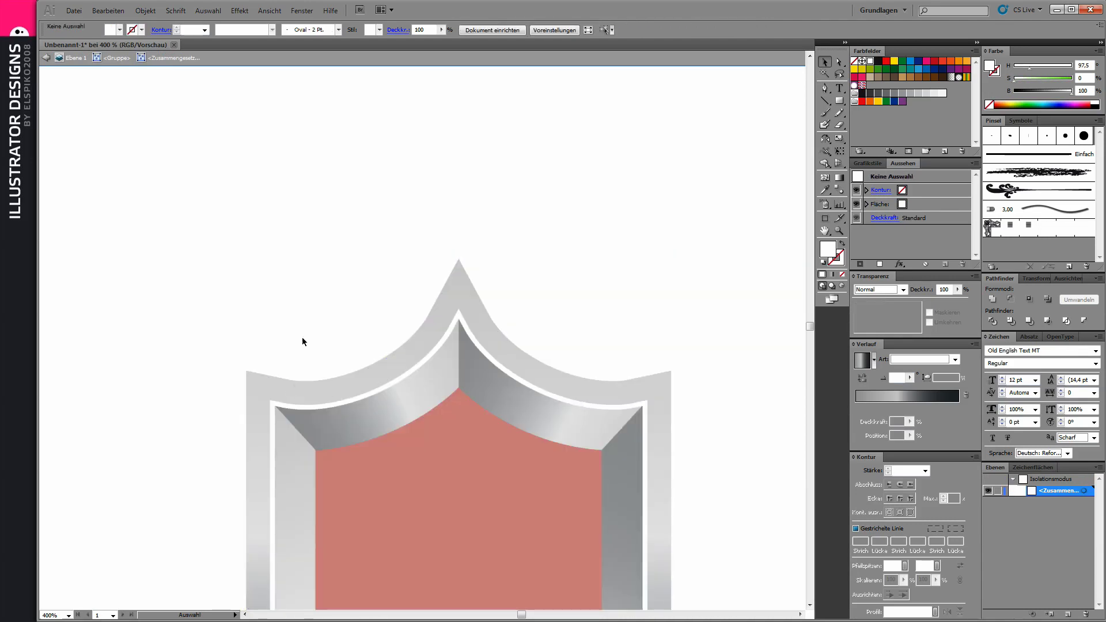
double_click(303, 339)
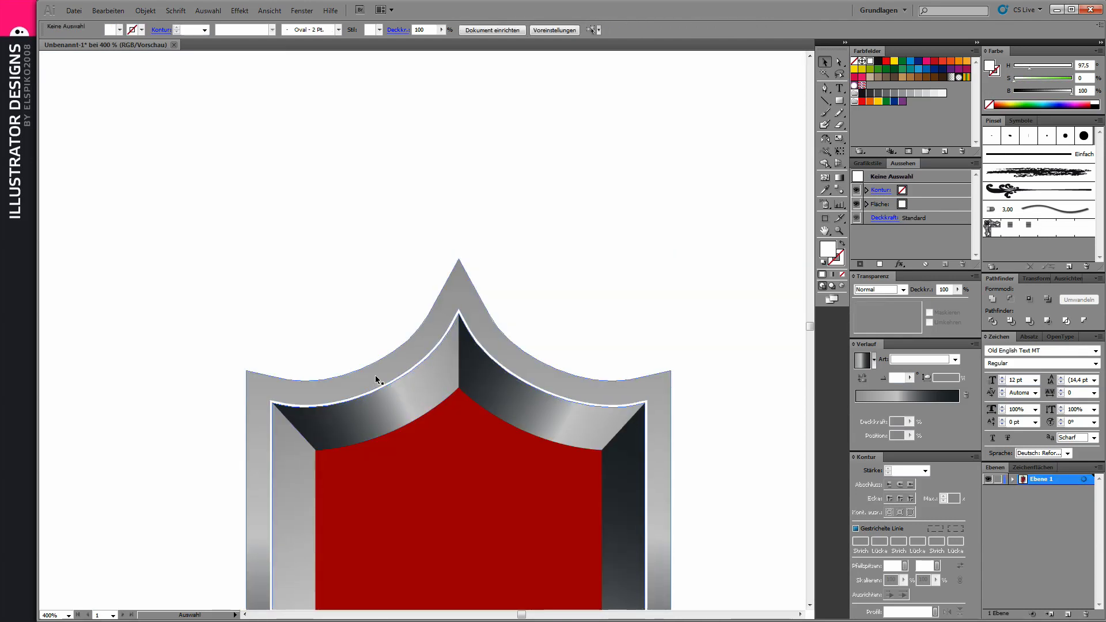
- Cut the inner white outline from the group and paste it in front at the Ebene 1 level
double_click(376, 380)
left_click(372, 390)
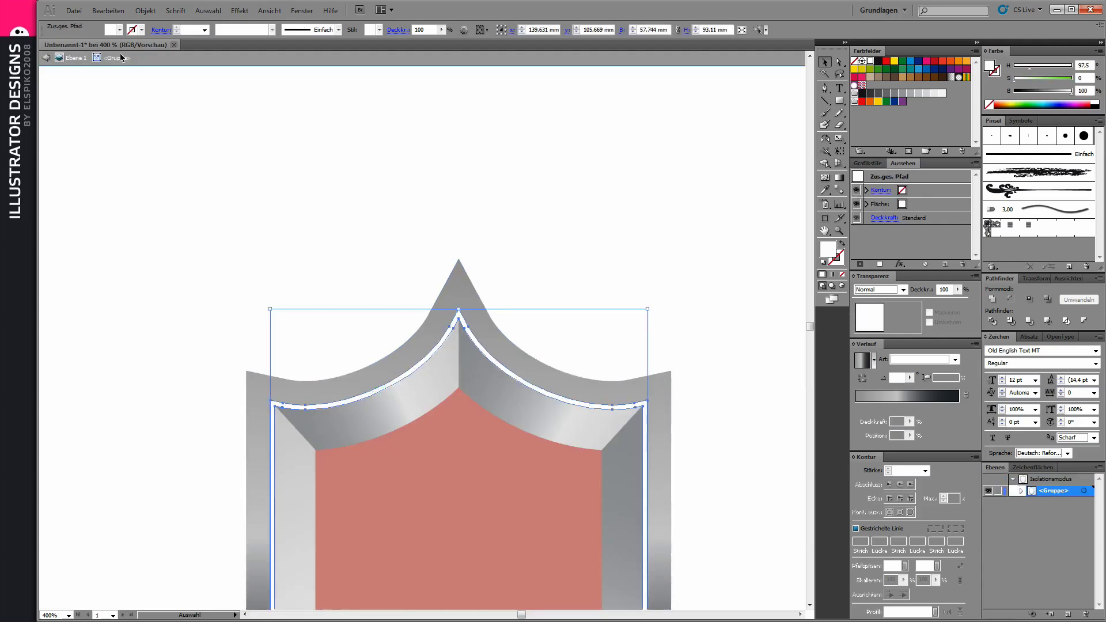
left_click(107, 10)
left_click(128, 53)
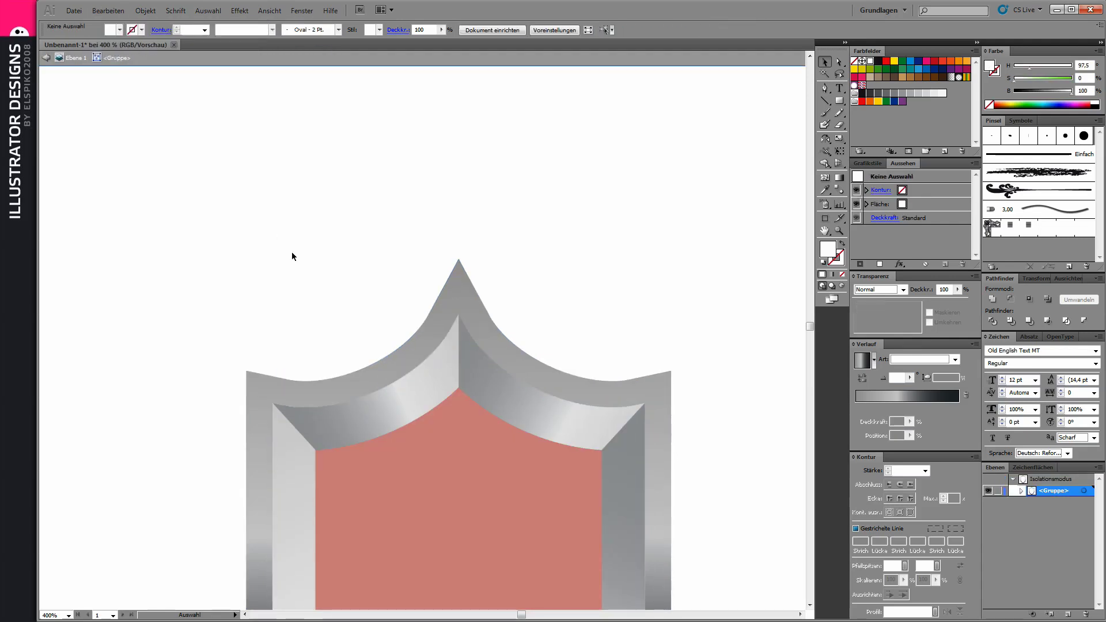
left_click(46, 58)
left_click(107, 10)
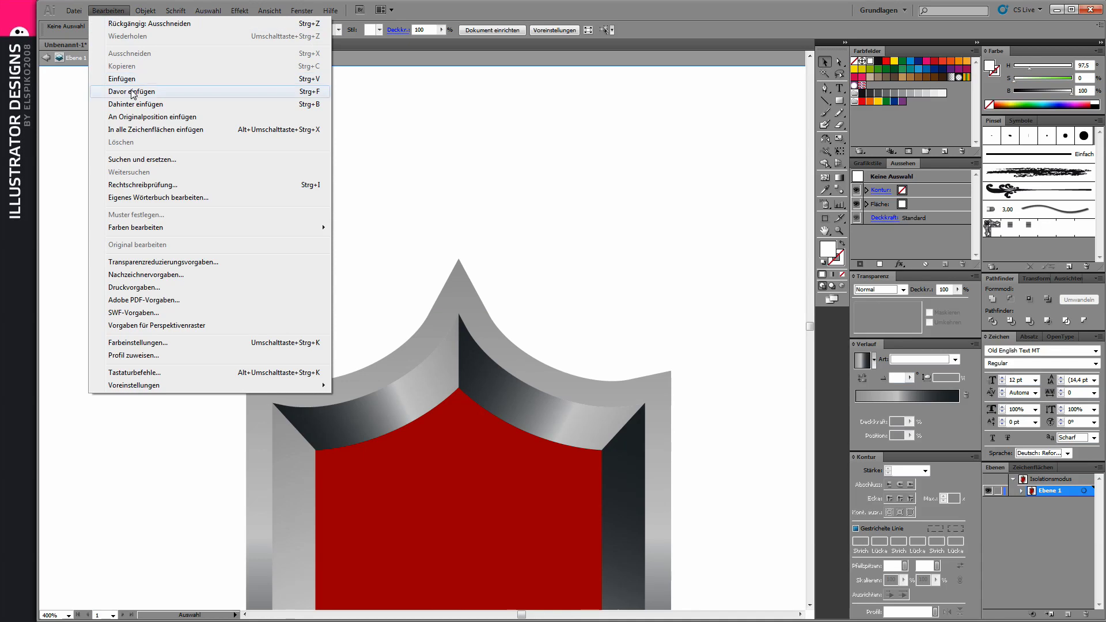
left_click(132, 91)
left_click(298, 212)
key("ctrl+minus")
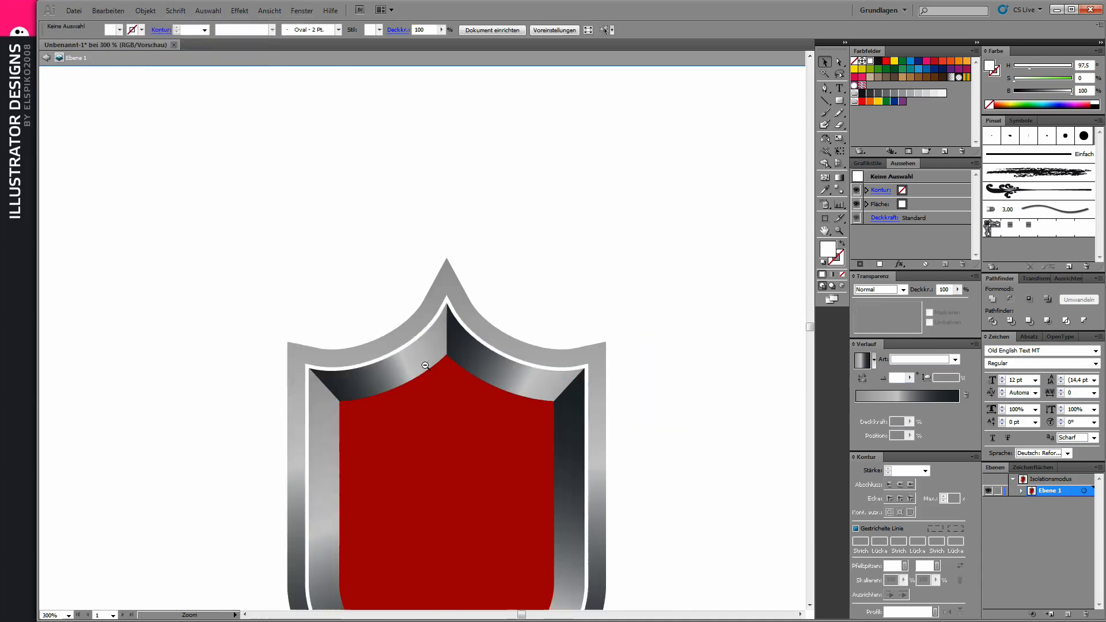
key("ctrl+minus")
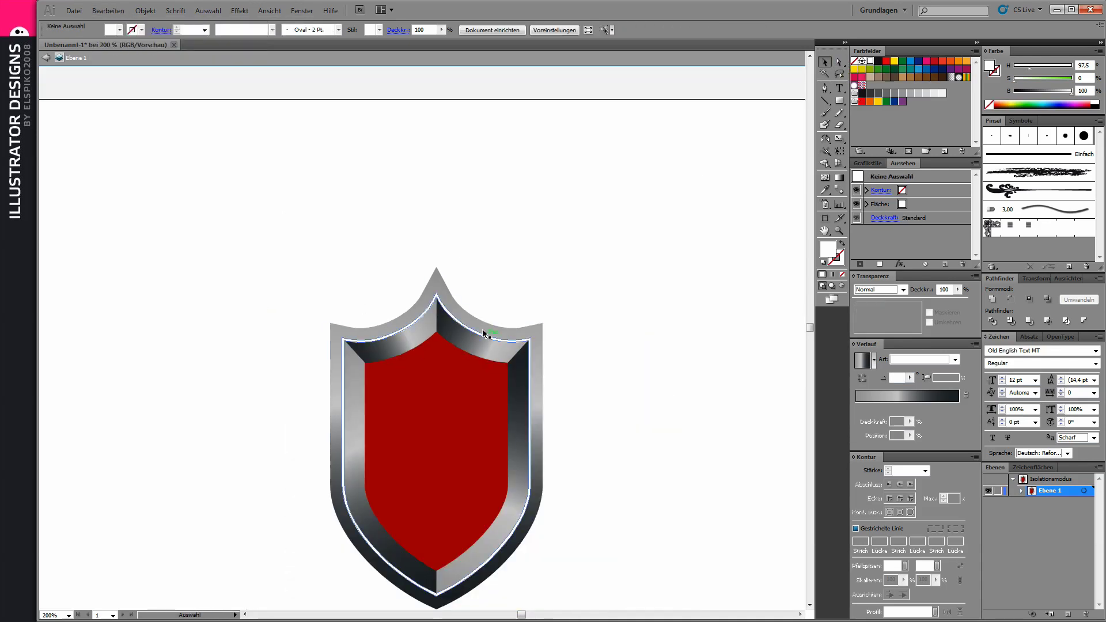
- Give the white outline path the frame's grey gradient, running vertically top to bottom
left_click(49, 62)
left_click(436, 300)
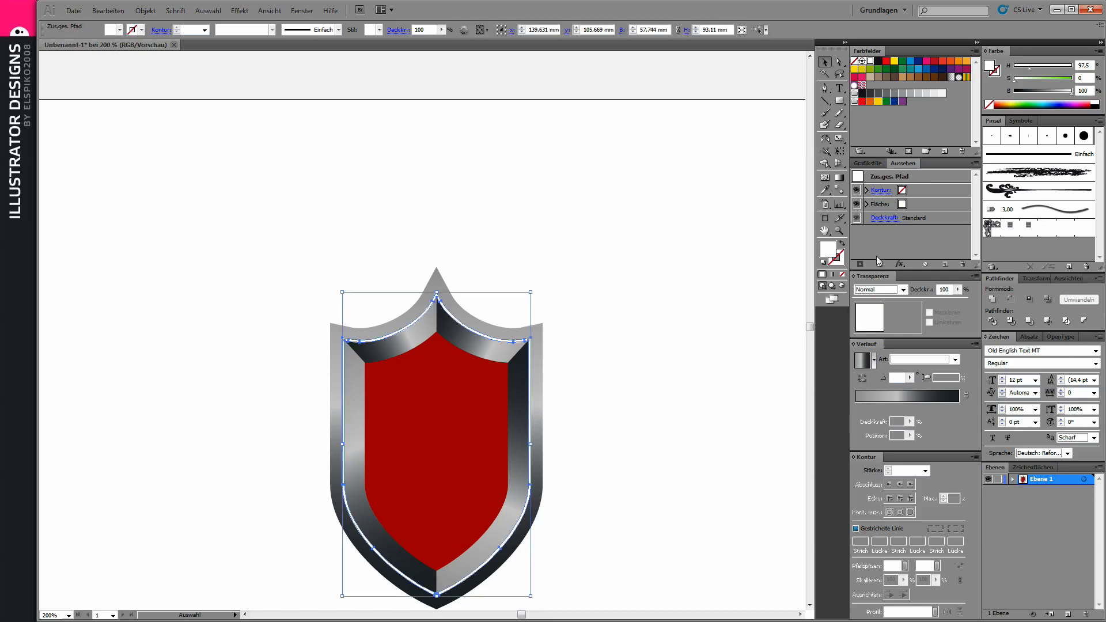
left_click(826, 190)
left_click(540, 369)
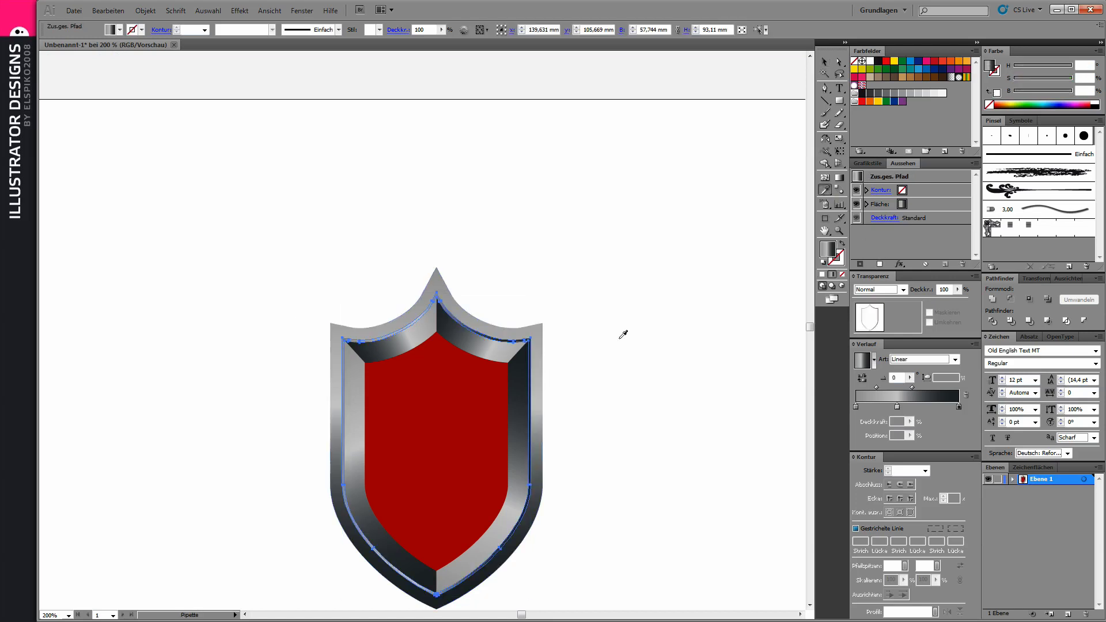
left_click(840, 177)
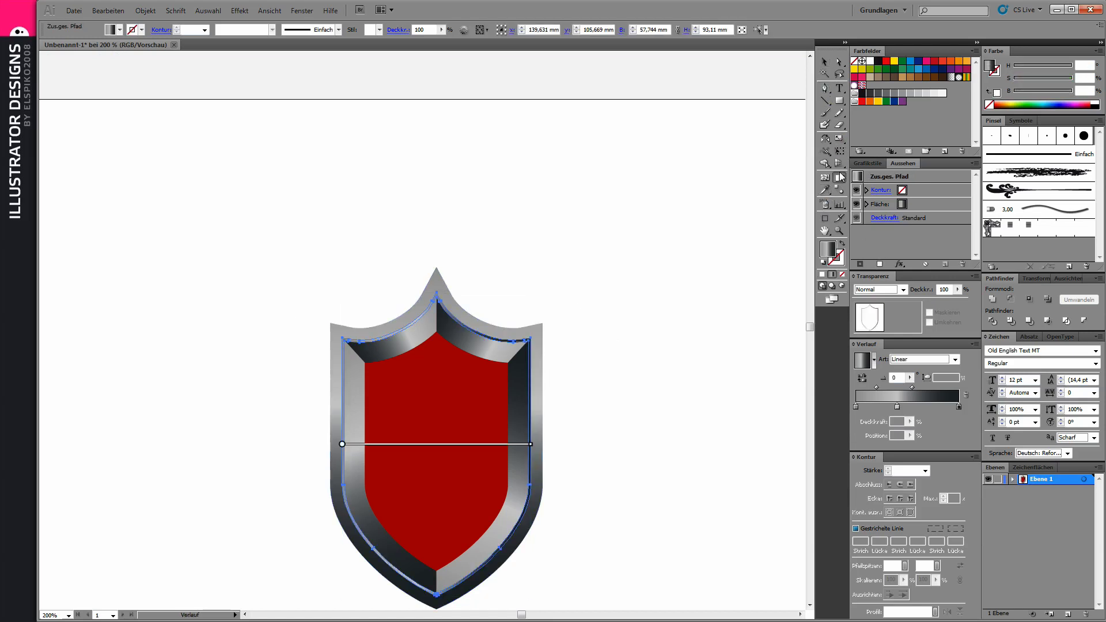
left_click_drag(436, 293, 437, 599)
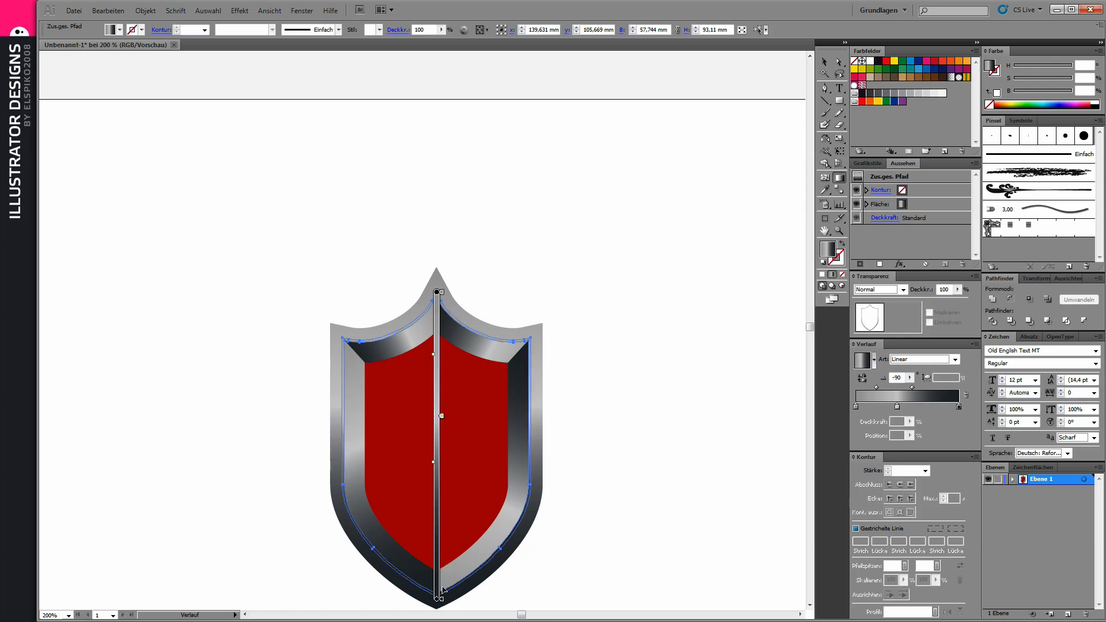
- Angle the outline gradient diagonally at about -59° and add darker silver stops near its end
left_click_drag(375, 318, 520, 562)
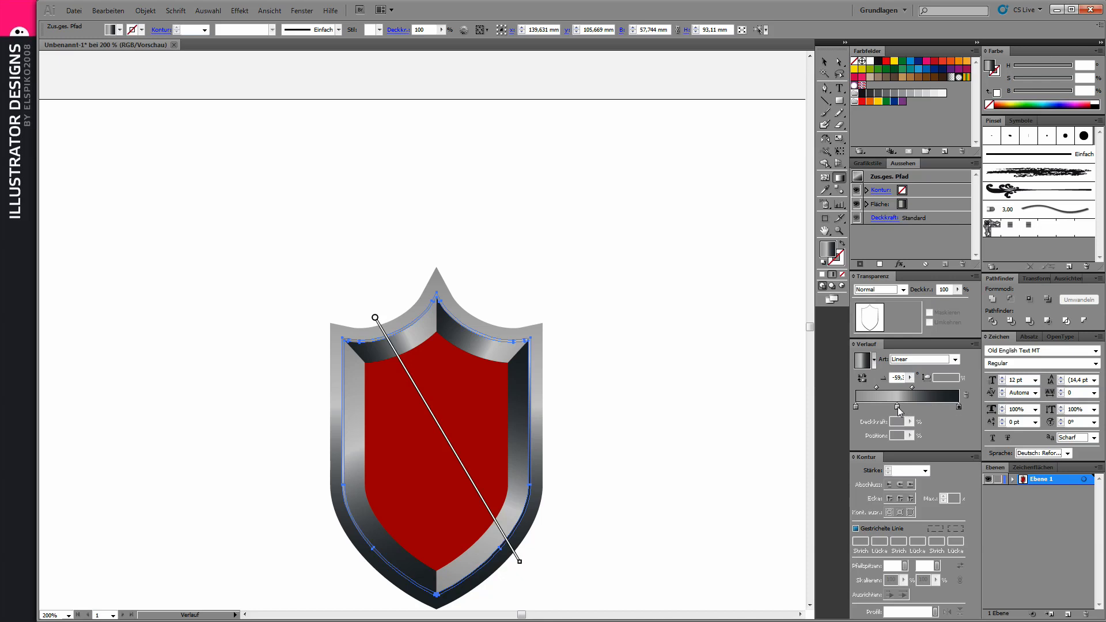
left_click_drag(901, 407, 957, 407)
left_click(939, 408)
left_click(951, 408)
key("v")
left_click(661, 284)
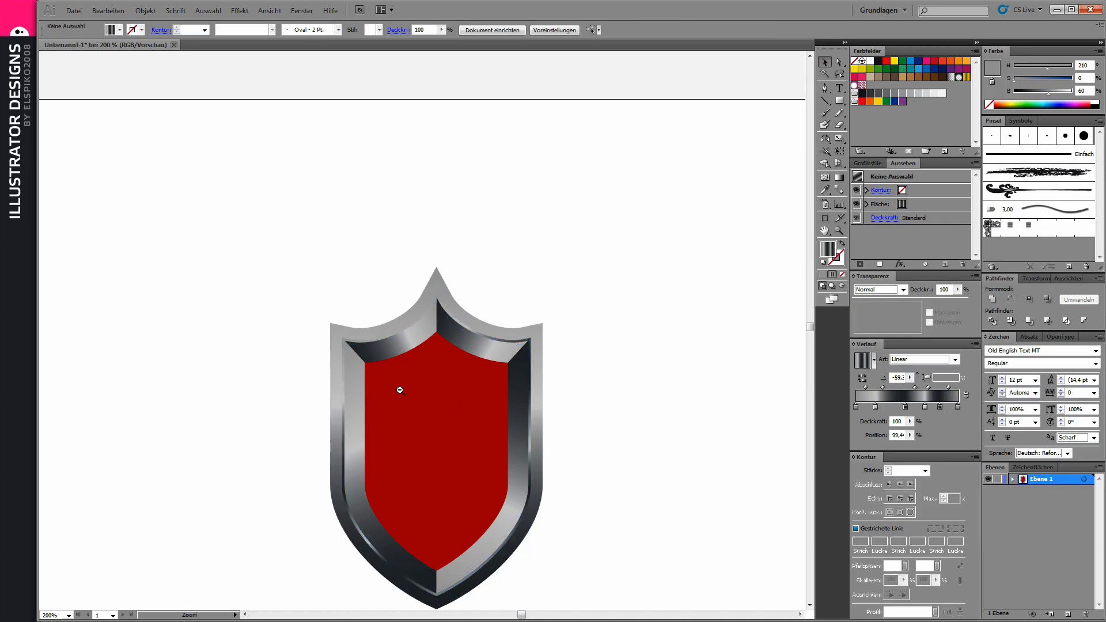
key("ctrl+minus")
- Shrink the red inner shield proportionally around its middle
left_click_drag(439, 296, 531, 424)
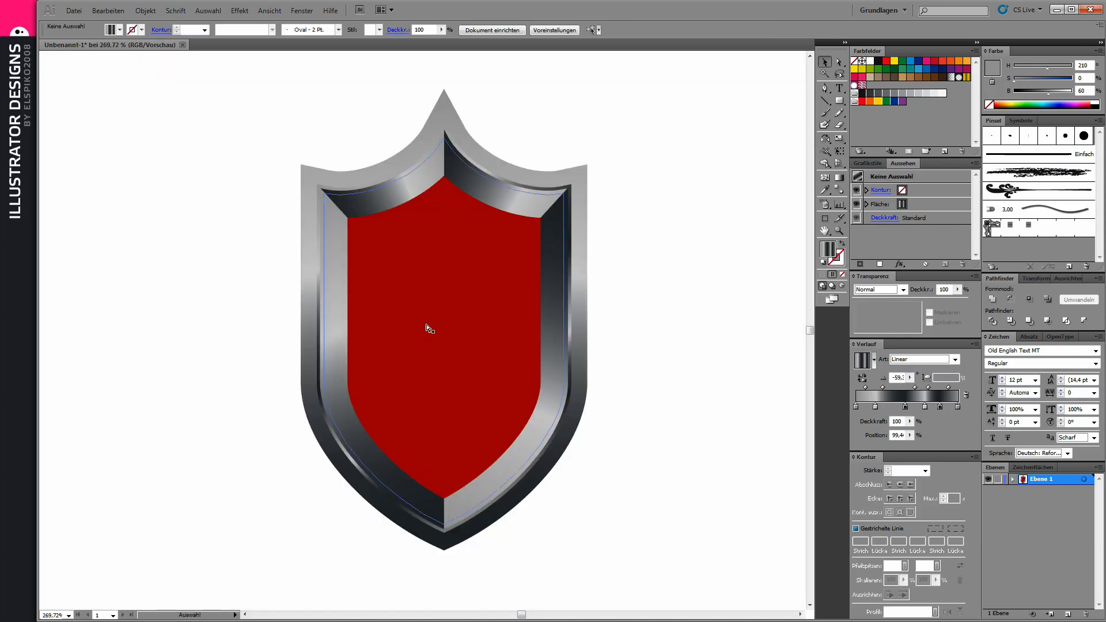
left_click(529, 255)
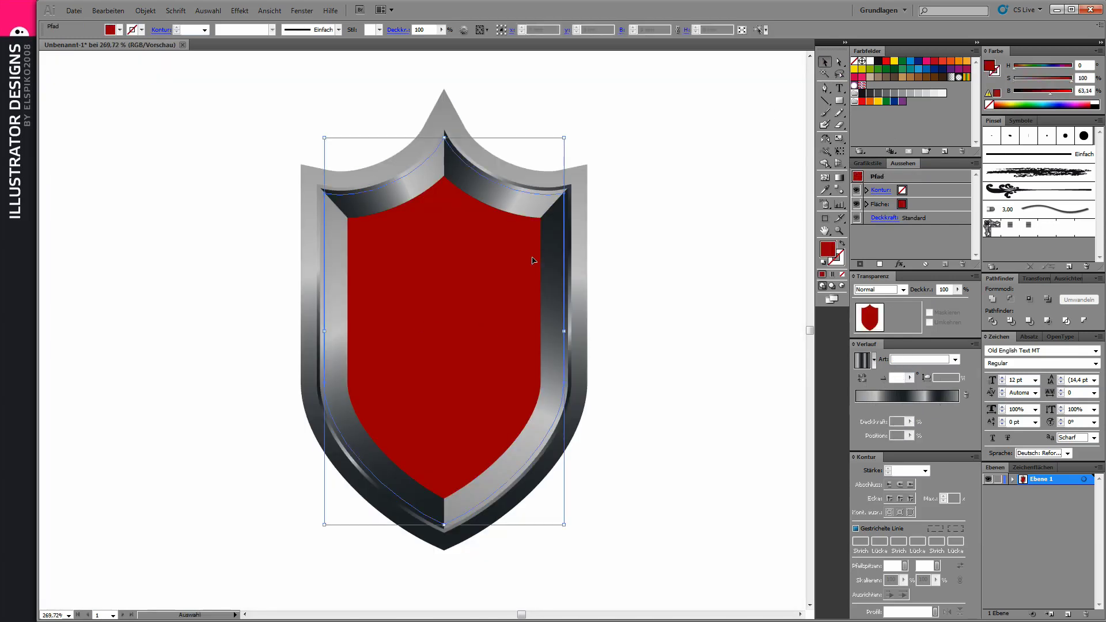
left_click_drag(563, 138, 551, 158)
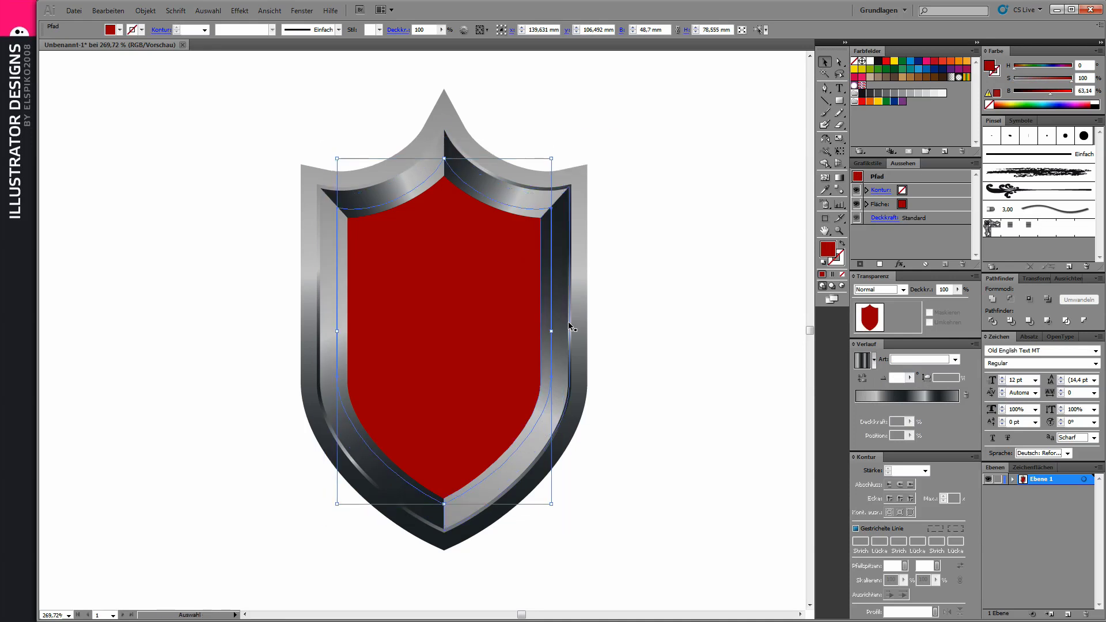
- Add a black Multiply inner glow at 75% opacity to the red centre
left_click(240, 10)
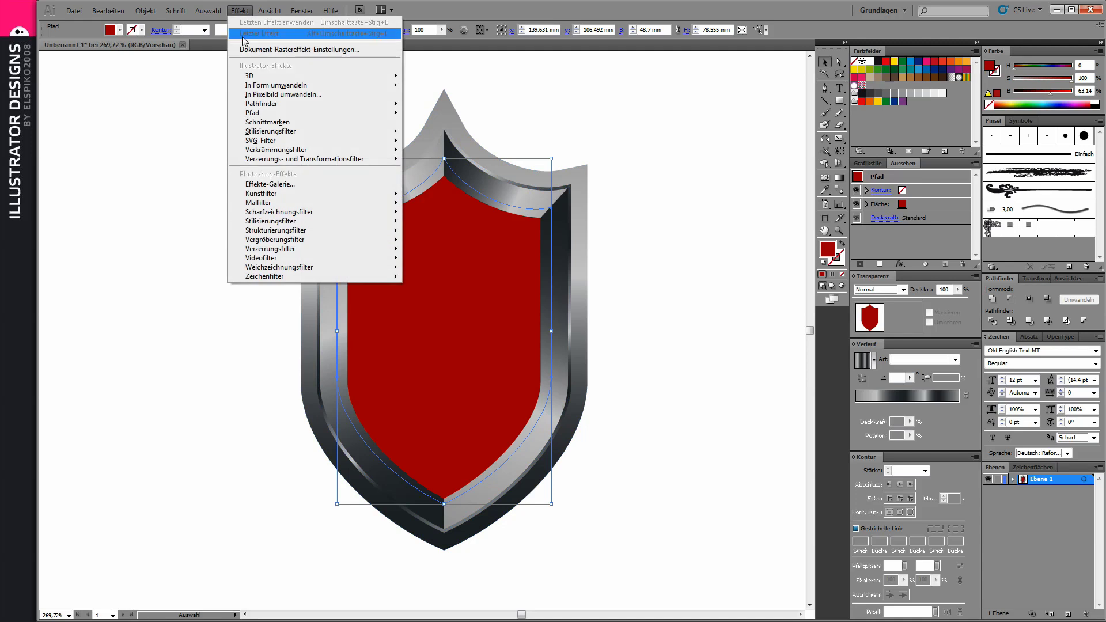
mouse_move(271, 131)
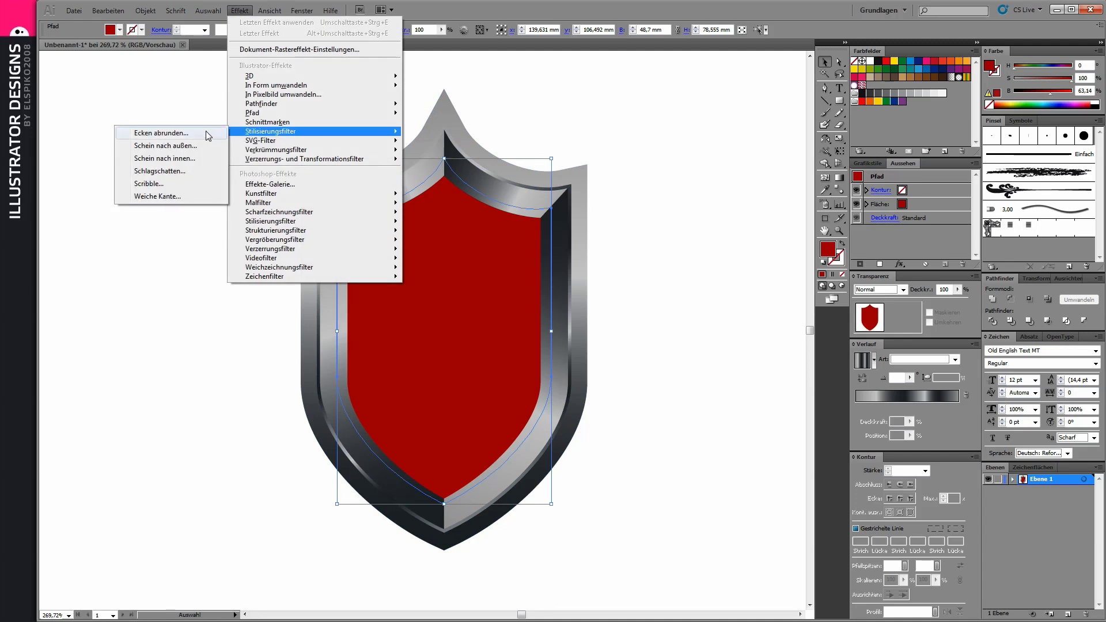
left_click(208, 159)
left_click(637, 321)
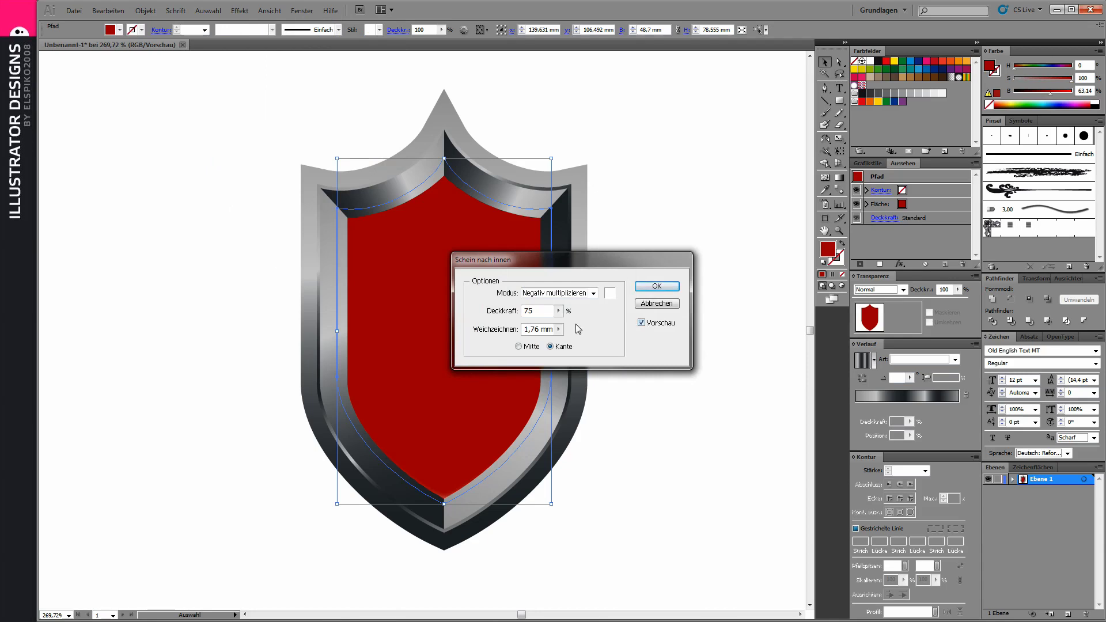
left_click(558, 330)
left_click(610, 293)
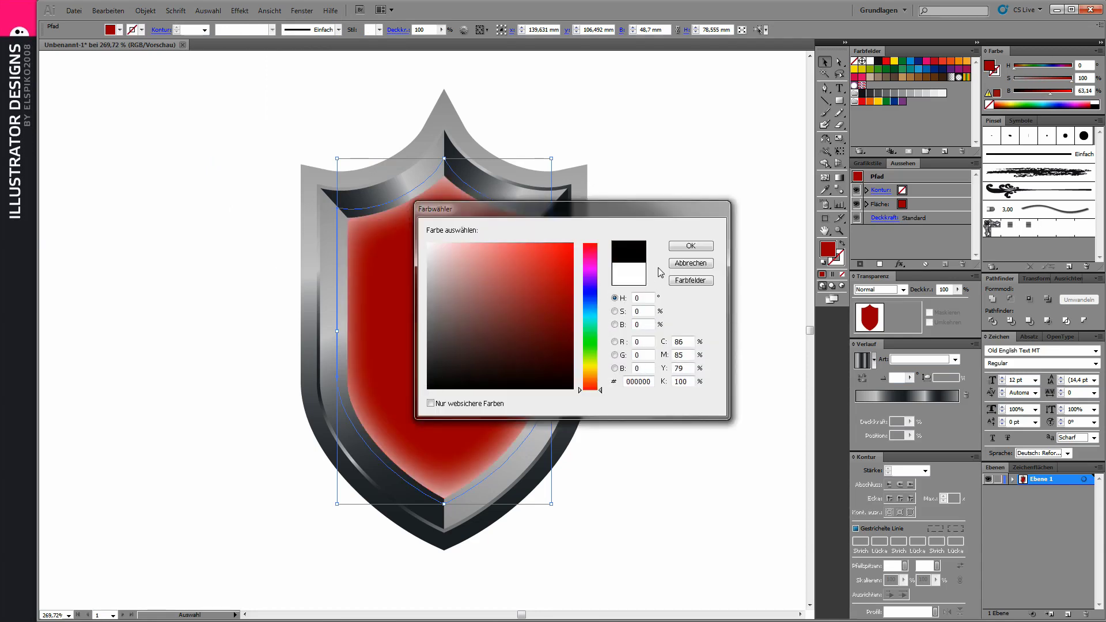
left_click(691, 246)
left_click(593, 293)
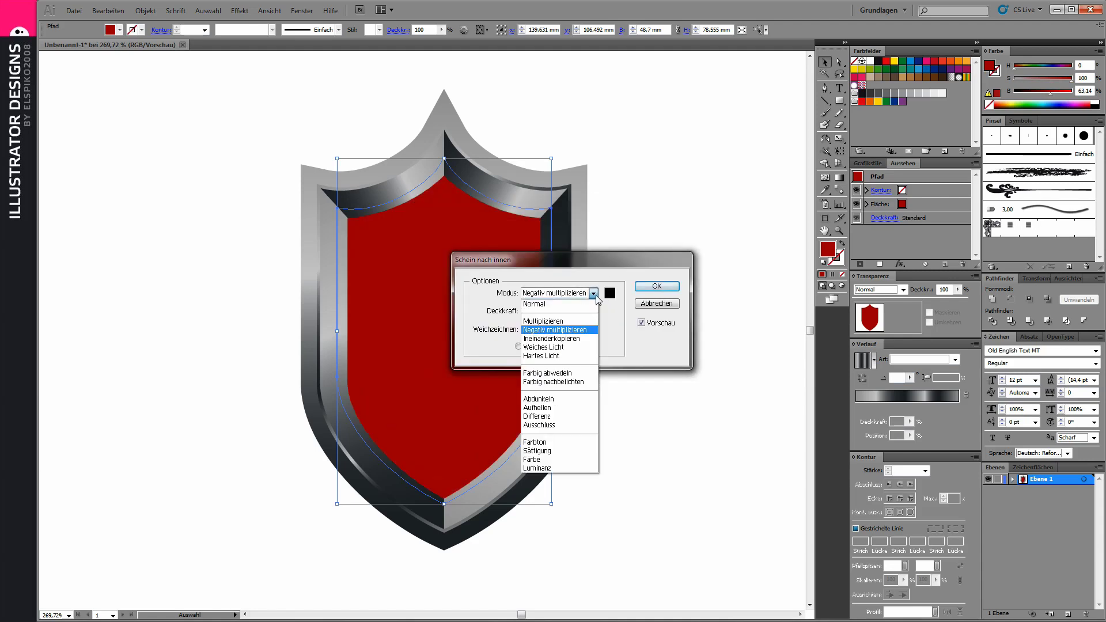
left_click(560, 321)
left_click(645, 288)
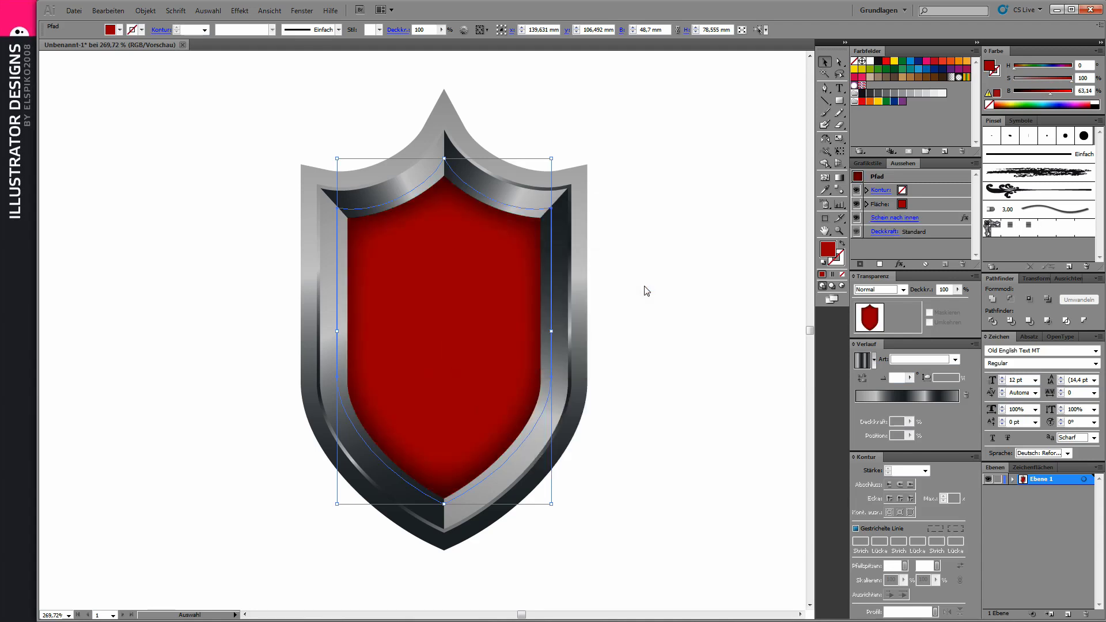
left_click(644, 290)
key("ctrl+minus")
- Fill the red inner shield with a gradient using a stronger red stop
left_click_drag(264, 190, 543, 499)
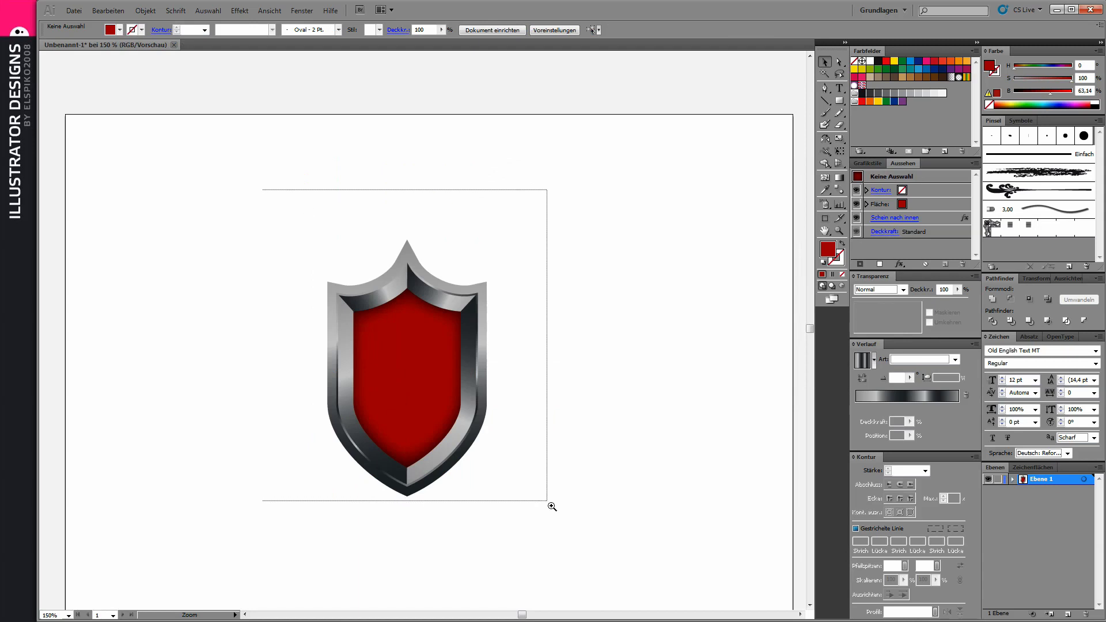
left_click(427, 382)
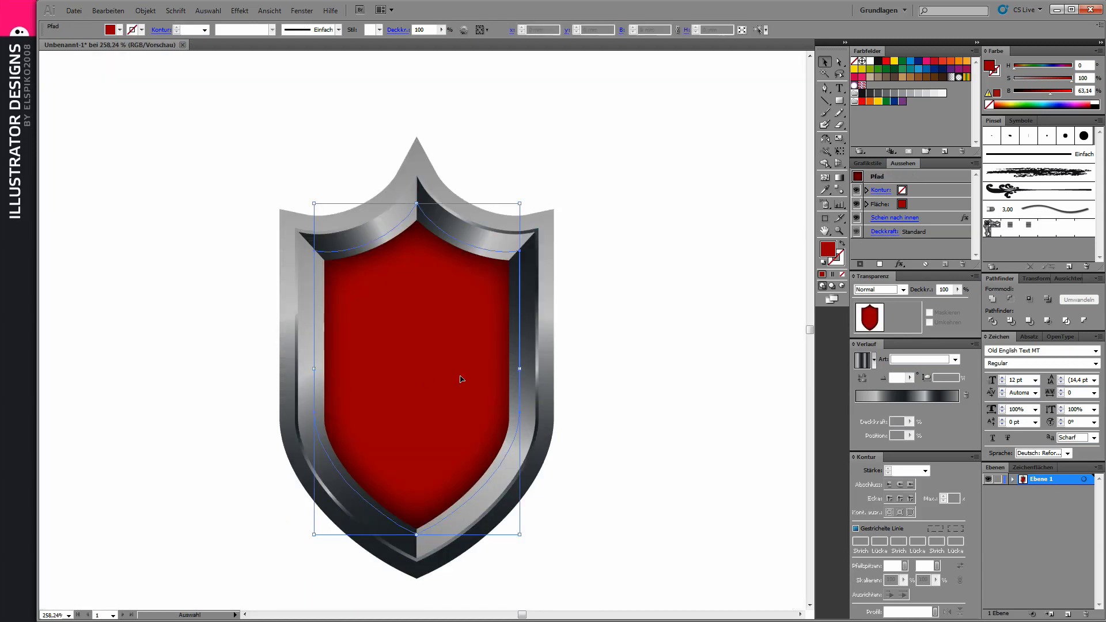
left_click(914, 405)
mouse_move(913, 407)
left_mouse_down()
mouse_move(943, 423)
mouse_move(928, 411)
mouse_move(853, 409)
left_mouse_up()
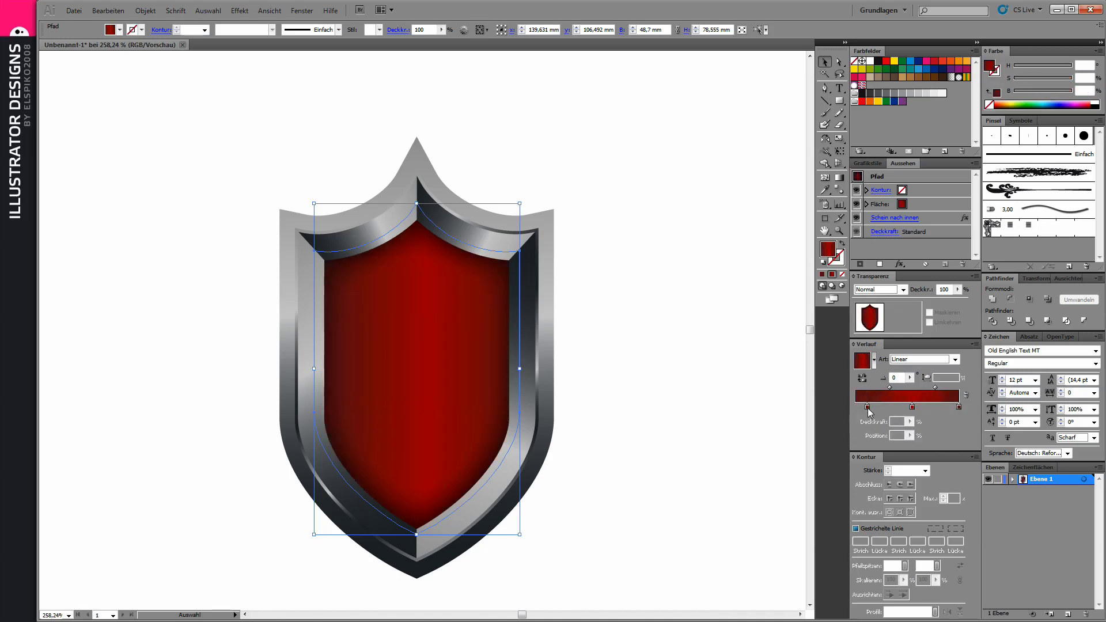
left_click(909, 407)
- Run the red gradient vertically at −90° and add a bright red middle stop
left_click(839, 181)
left_click_drag(417, 209, 417, 523)
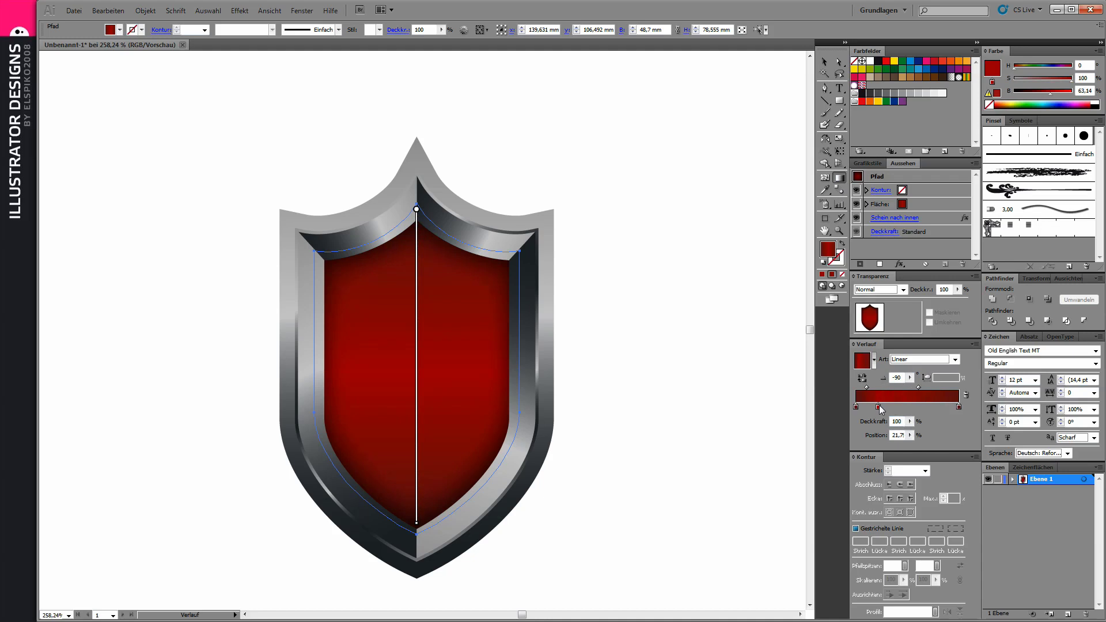
left_click_drag(879, 407, 937, 407, "alt")
left_click_drag(1058, 97, 1068, 96)
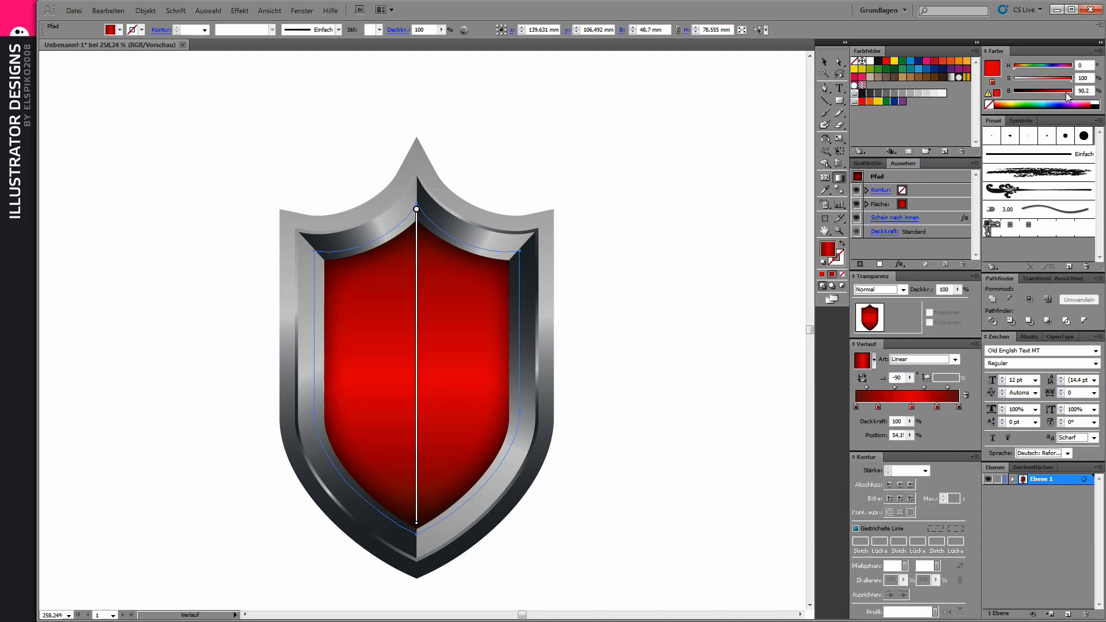
left_click(825, 62)
key("ctrl+shift+a")
key("ctrl+0")
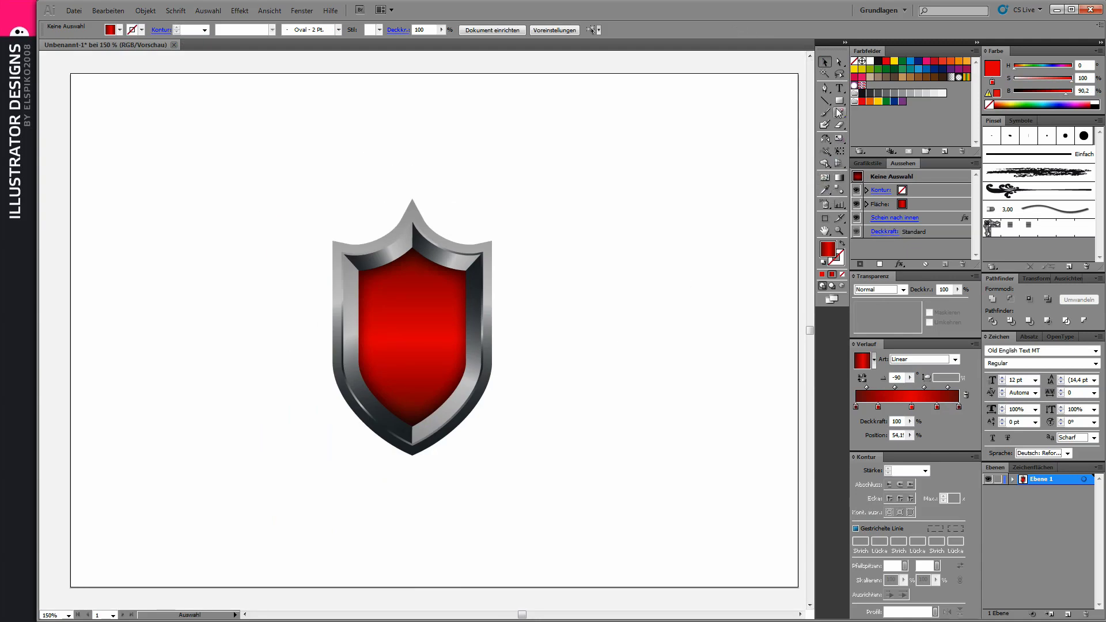
- Add a blackletter "26" text beside the shield and expand it to outlines
key("t")
left_click(534, 330)
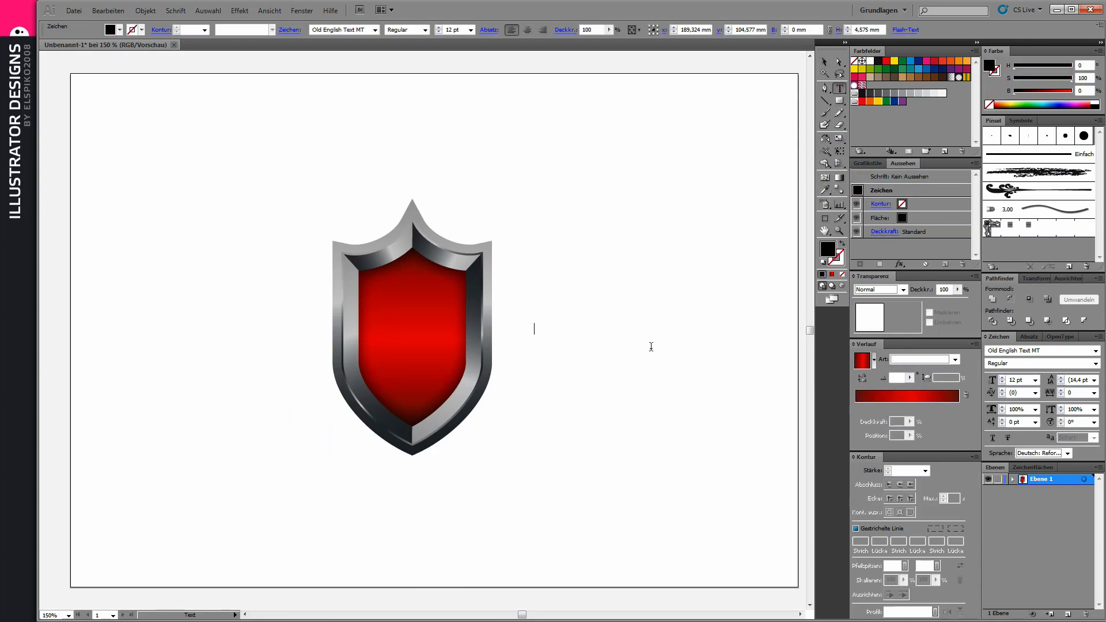
left_click(838, 64)
left_click(146, 11)
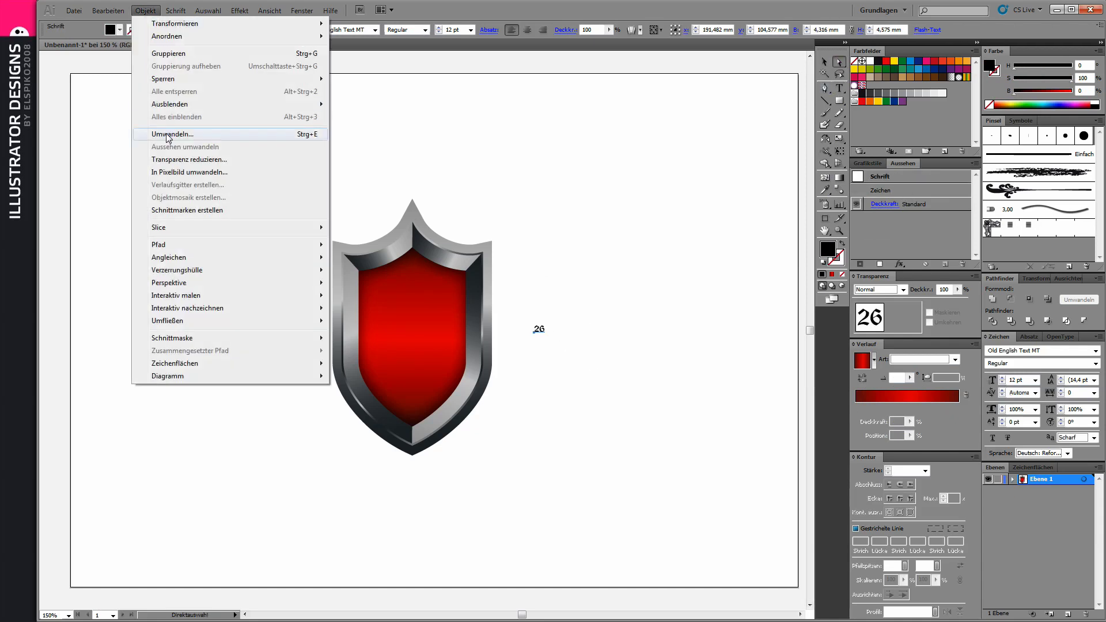
left_click(168, 137)
left_click(632, 275)
- Enlarge the 26, centre it on the red shield and fill it white
left_click(824, 61)
left_click_drag(545, 324, 639, 248)
left_click_drag(576, 282, 401, 329)
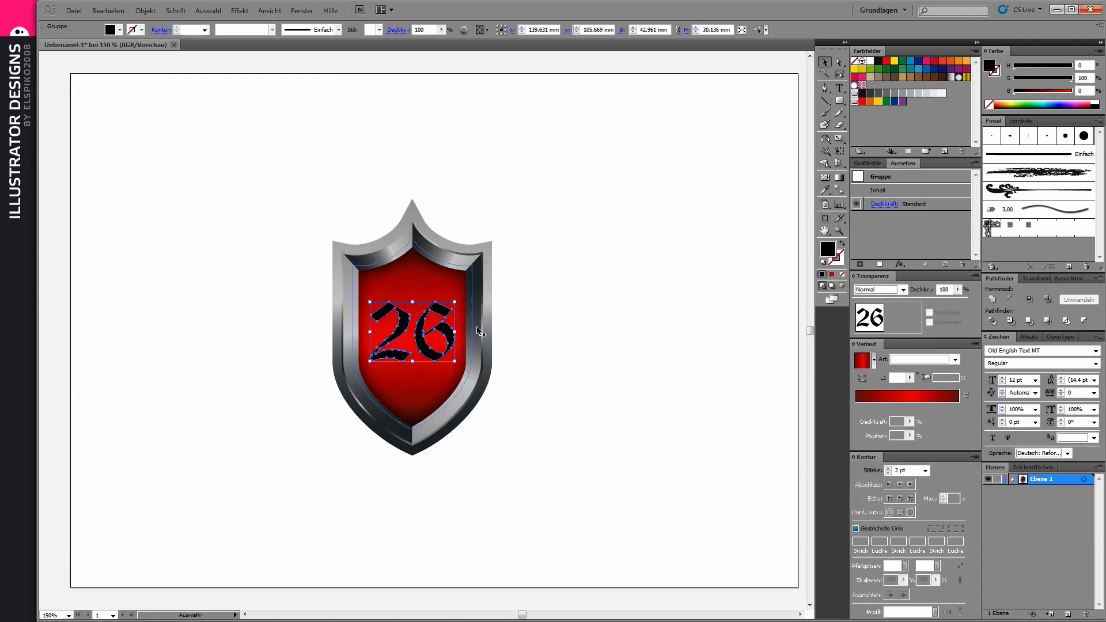
left_click_drag(296, 161, 530, 493)
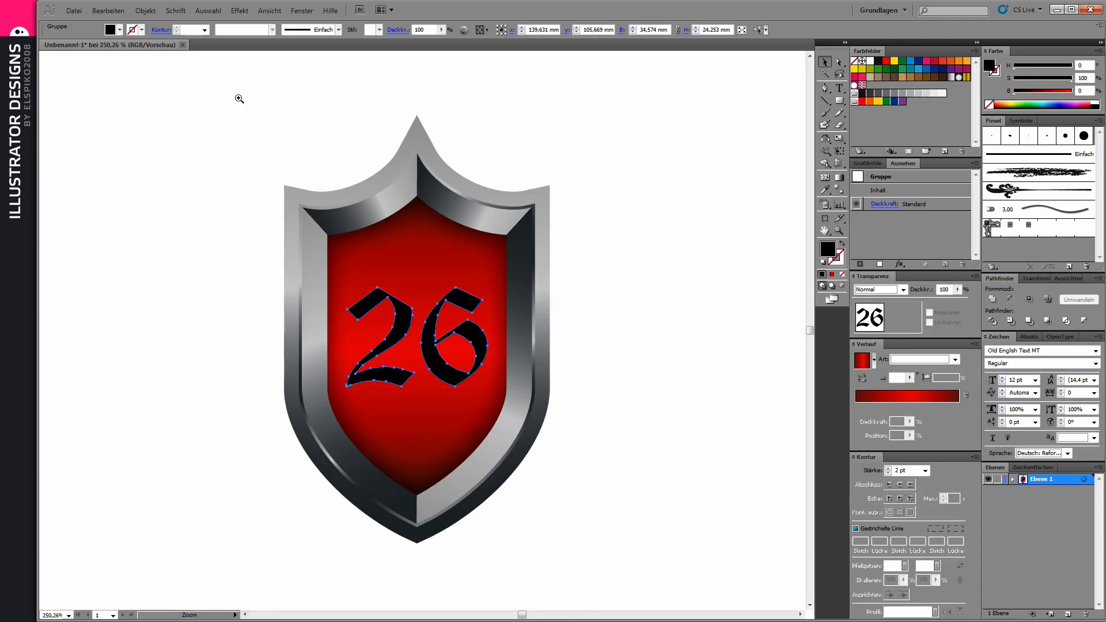
left_click_drag(236, 96, 576, 543)
left_click_drag(503, 353, 503, 346)
left_click(1041, 99)
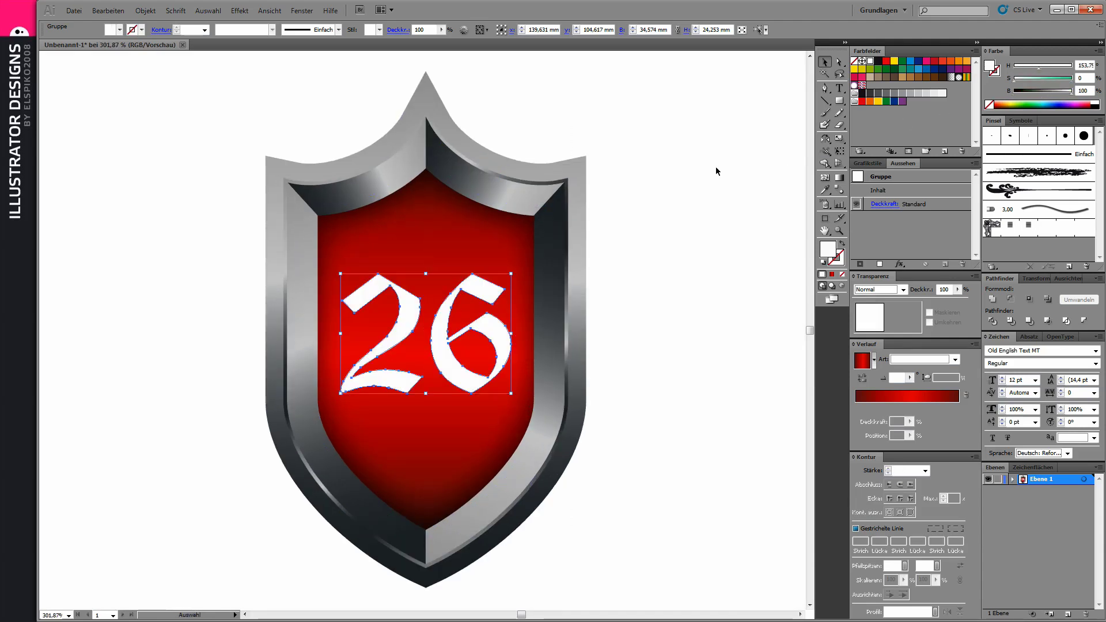
- Paste a black copy of the 26 behind it, offset down-right at 35% opacity as a shadow
left_click(109, 11)
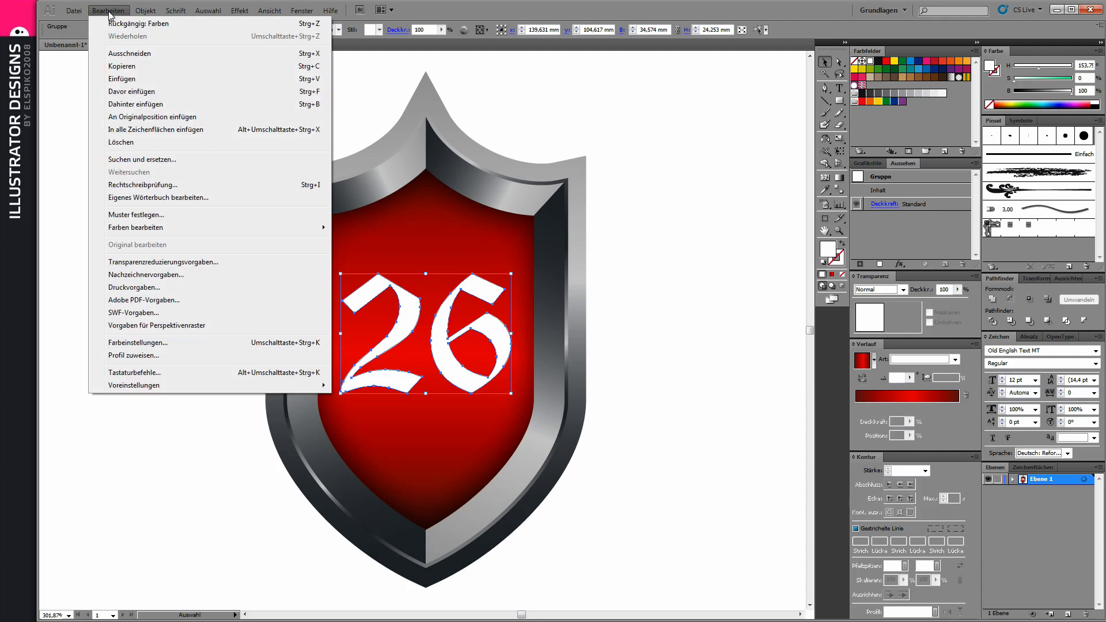
left_click(138, 66)
left_click(108, 11)
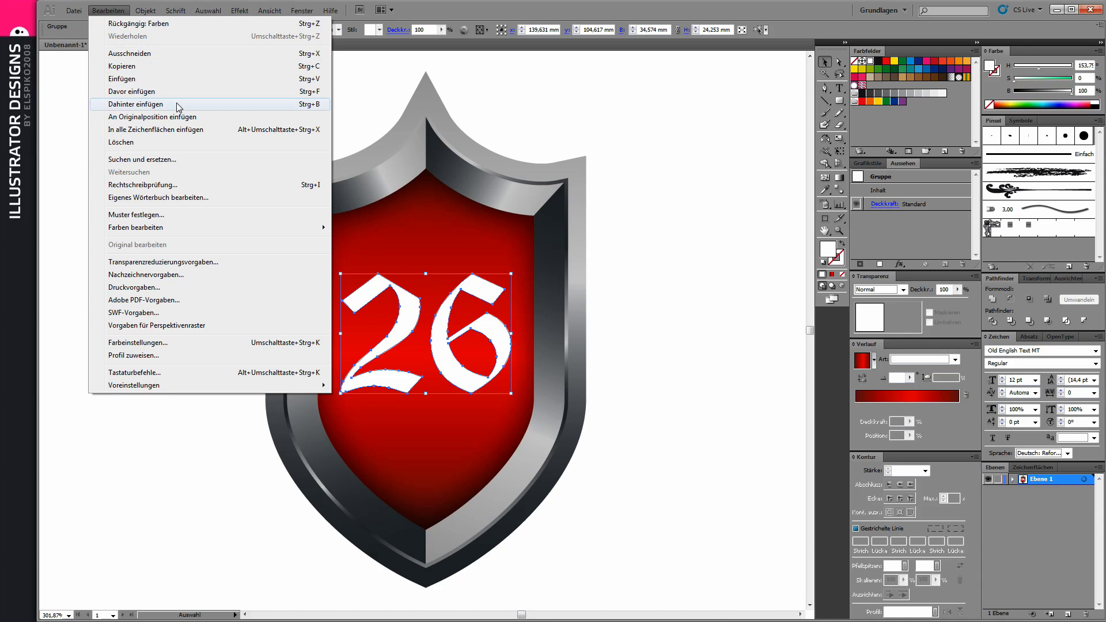
left_click(178, 108)
left_click(1027, 106)
key("Down")
key("Right")
key("Down")
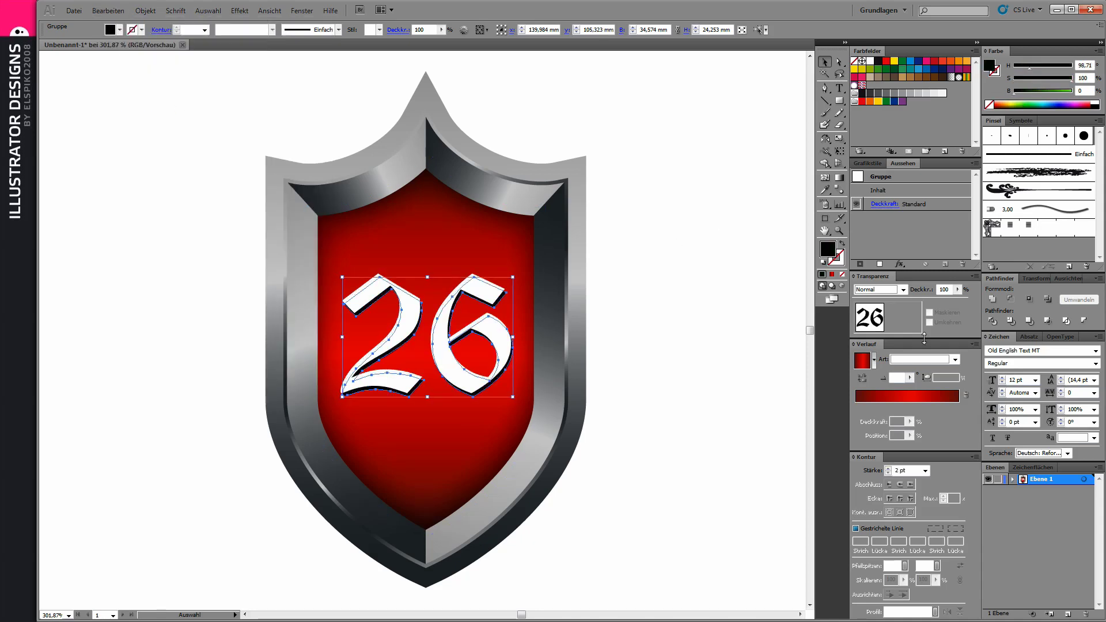
left_click(957, 290)
left_click_drag(928, 306, 921, 304)
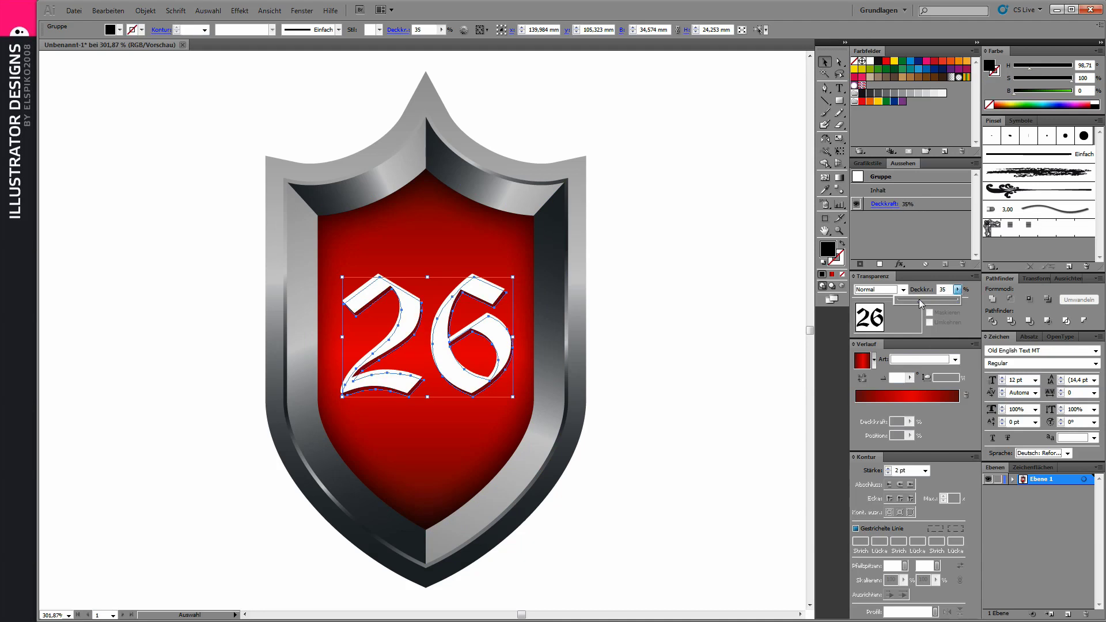
left_click(662, 265)
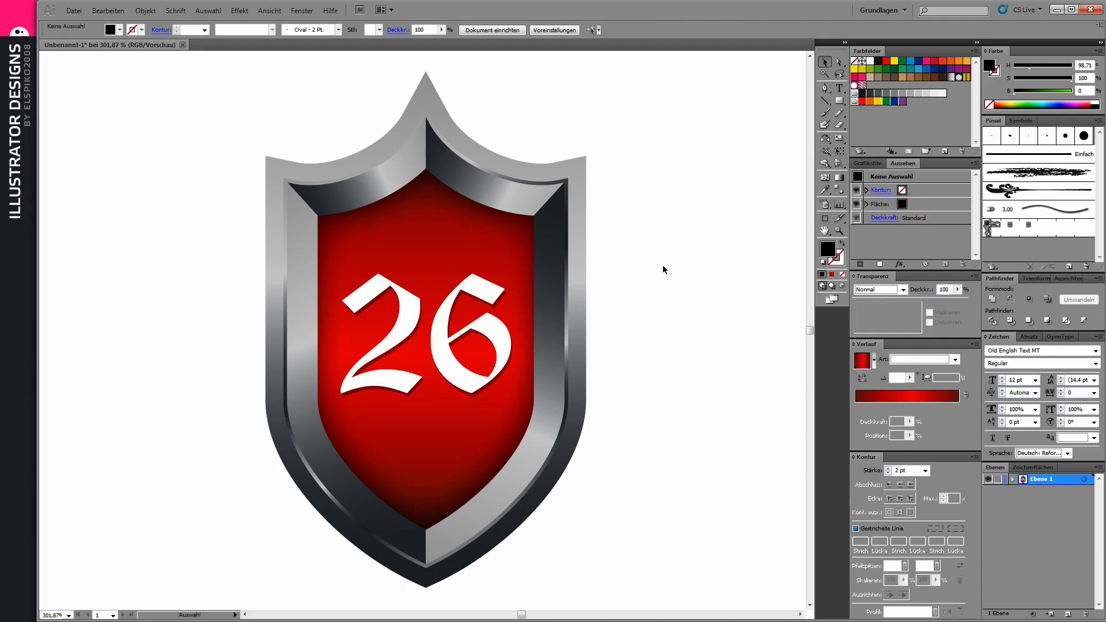
- Zoom out to 200% and select all the shield's parts
key("ctrl+minus")
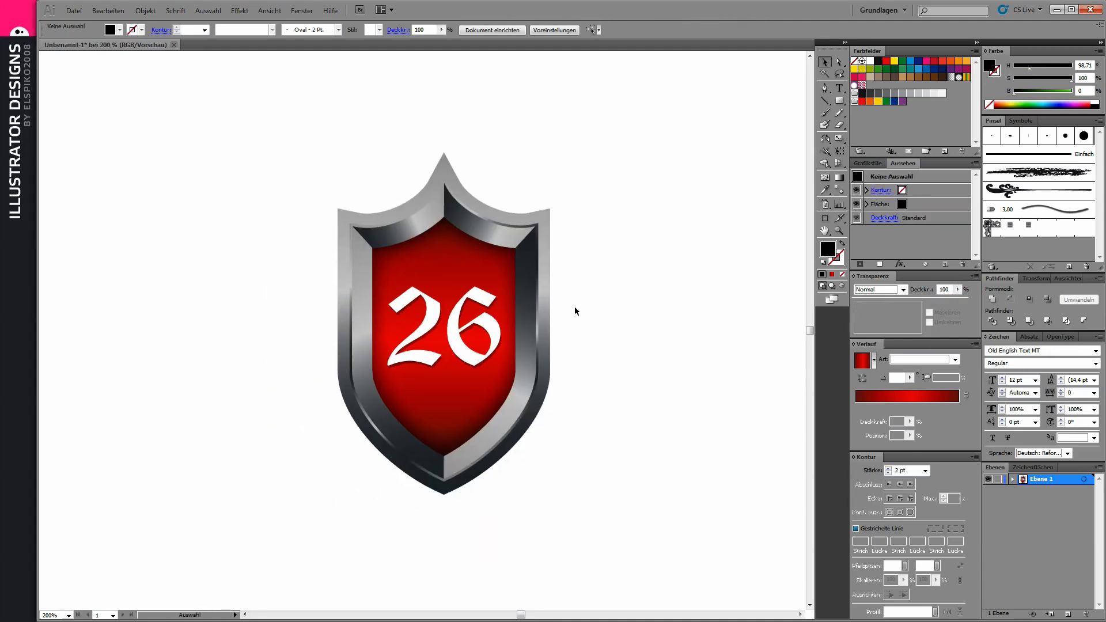
left_click(839, 64)
left_click(825, 62)
left_click_drag(544, 276, 693, 274)
key("ctrl+z")
key("ctrl+a")
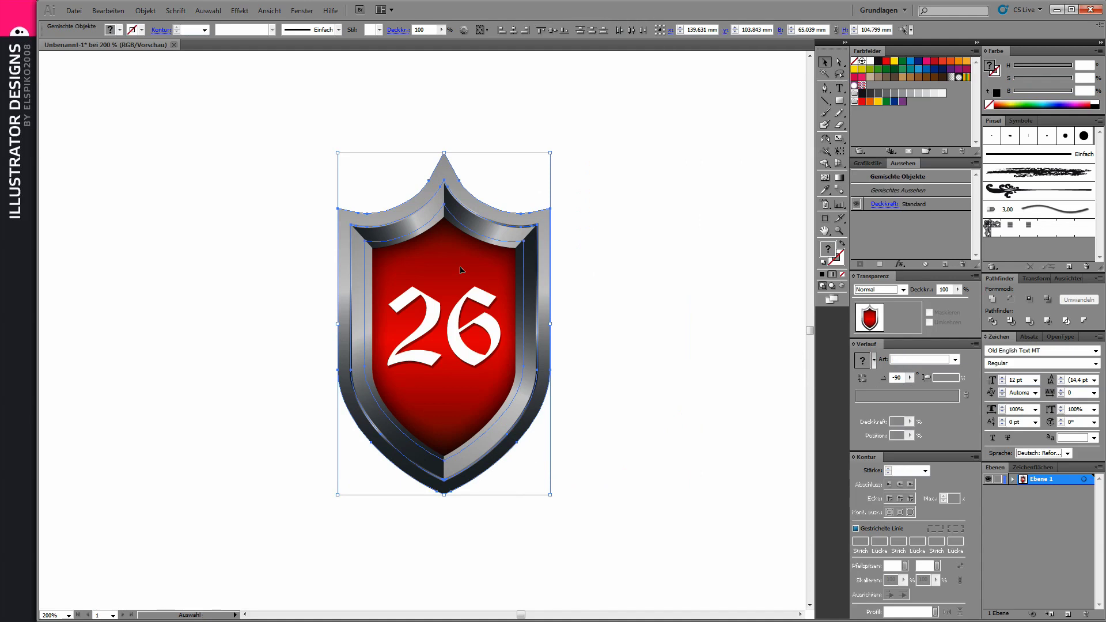
- Copy the shield and leave a single copy pasted in front
left_click(108, 11)
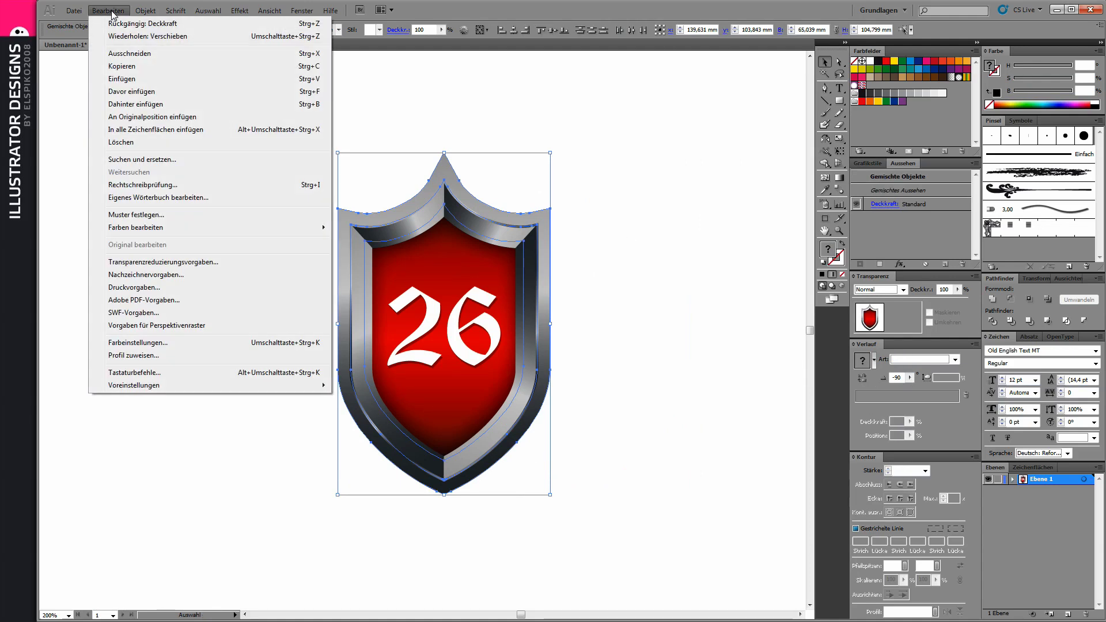
left_click(112, 64)
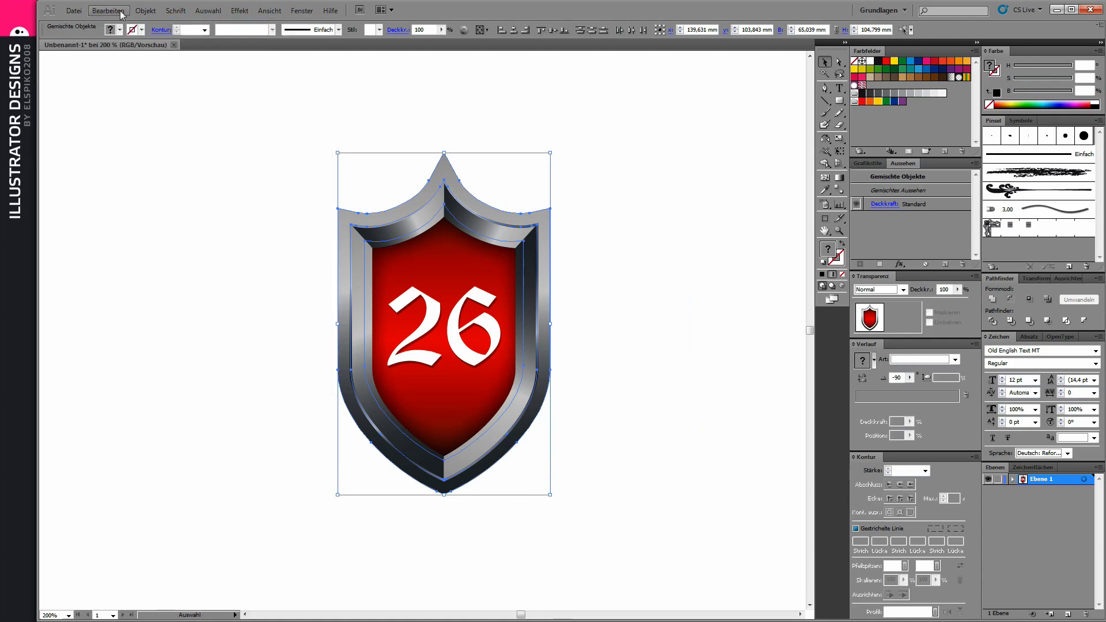
left_click(123, 12)
left_click(185, 91)
left_click(108, 10)
left_click(139, 58)
left_click(108, 10)
left_click(179, 93)
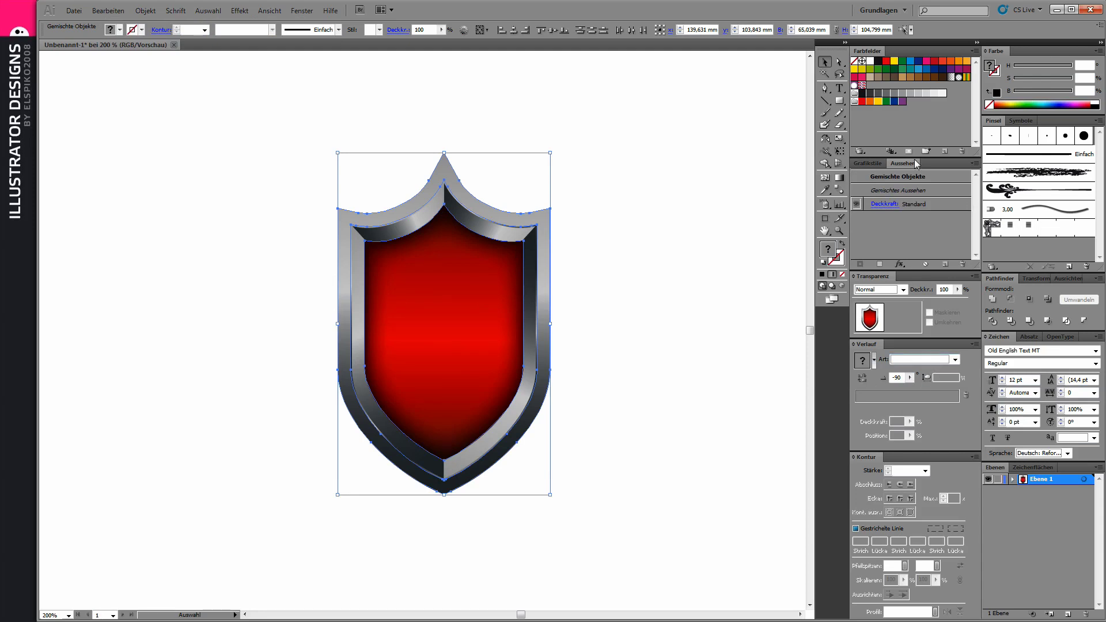
- Give the front copy a white-to-transparent linear gradient
left_click(875, 362)
left_click(867, 437)
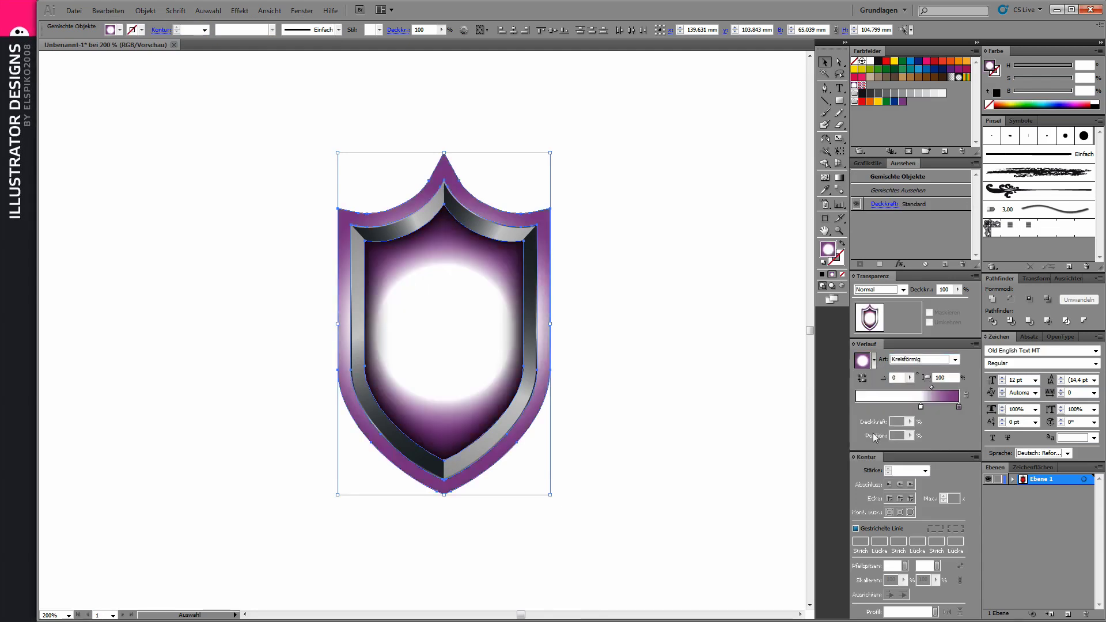
mouse_move(921, 408)
left_mouse_down()
mouse_move(959, 406)
mouse_move(854, 407)
mouse_move(908, 388)
left_mouse_up()
left_click(910, 422)
left_click(954, 359)
left_click(918, 378)
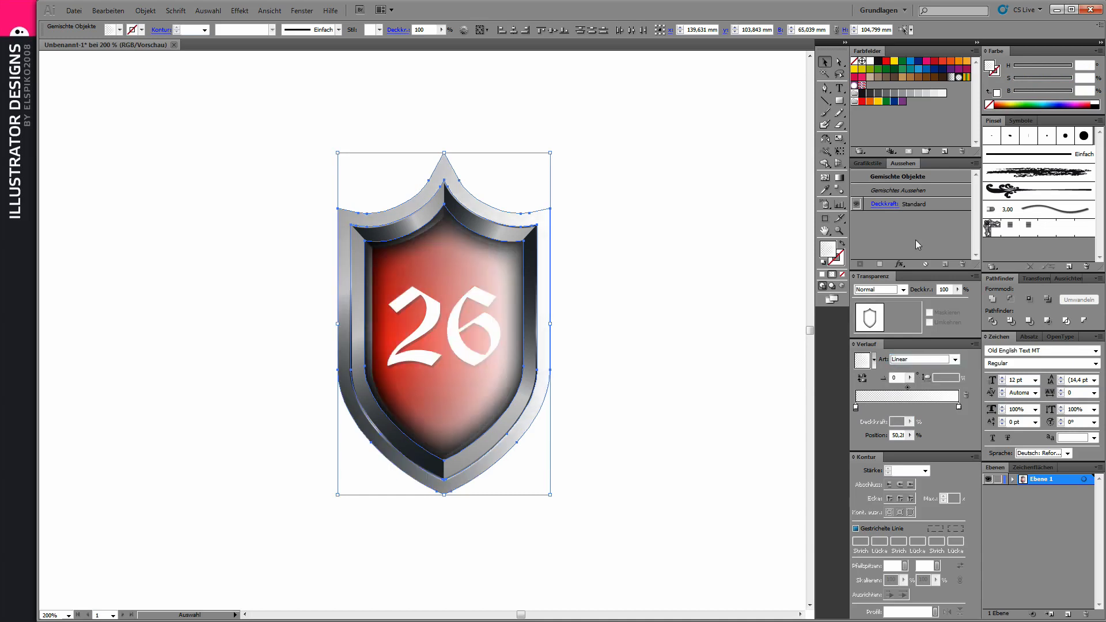
left_click(840, 178)
- Angle the overlay gradient top to bottom and slice the shield with a curved freehand cut
left_click_drag(470, 156, 438, 397)
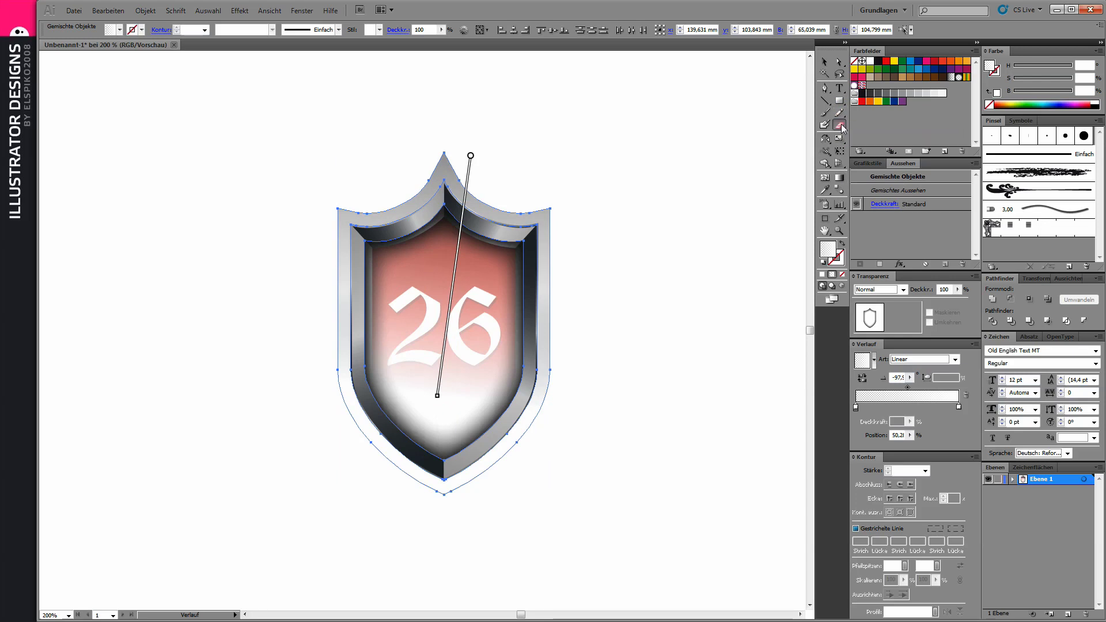
left_click_drag(841, 128, 868, 127)
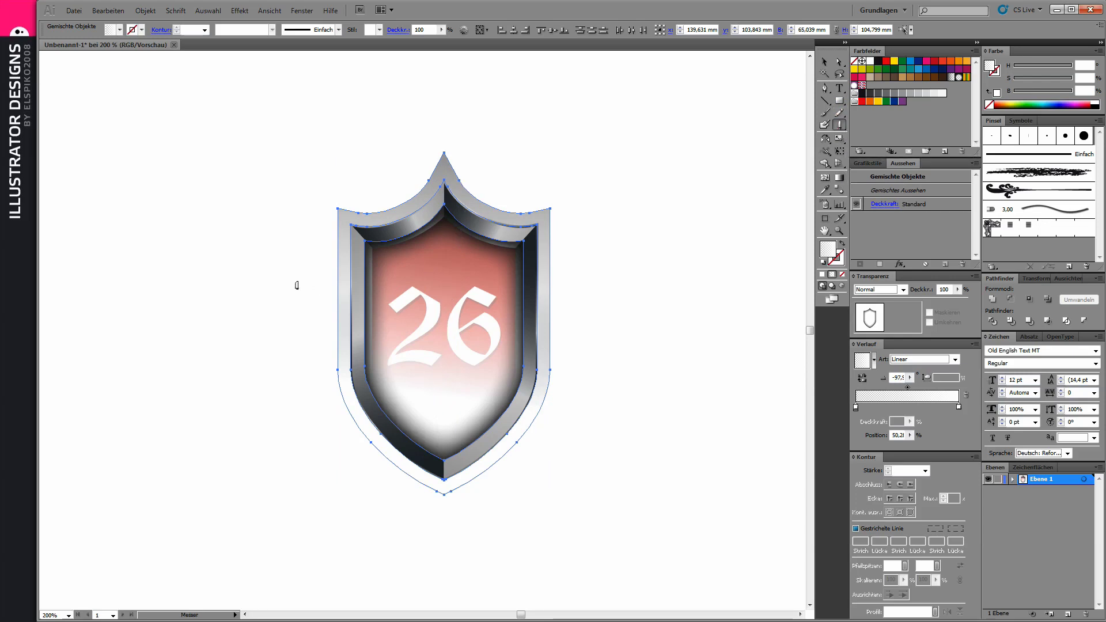
left_click_drag(311, 286, 608, 337)
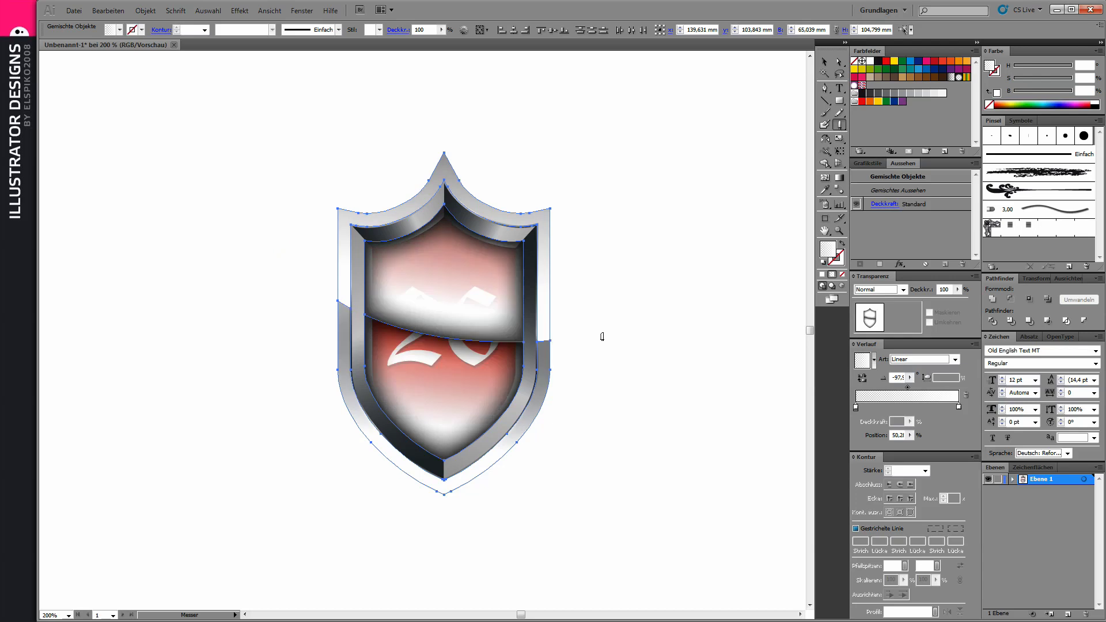
key("v")
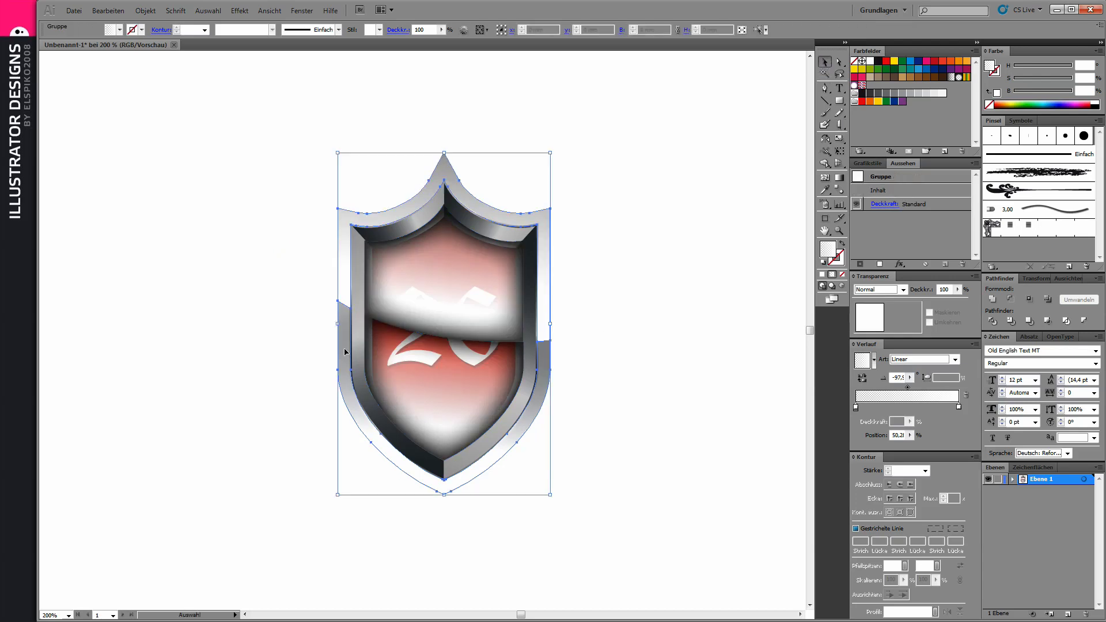
- Remove the Inner Glow effect from the upper white gloss path
left_click(840, 61)
left_click(626, 276)
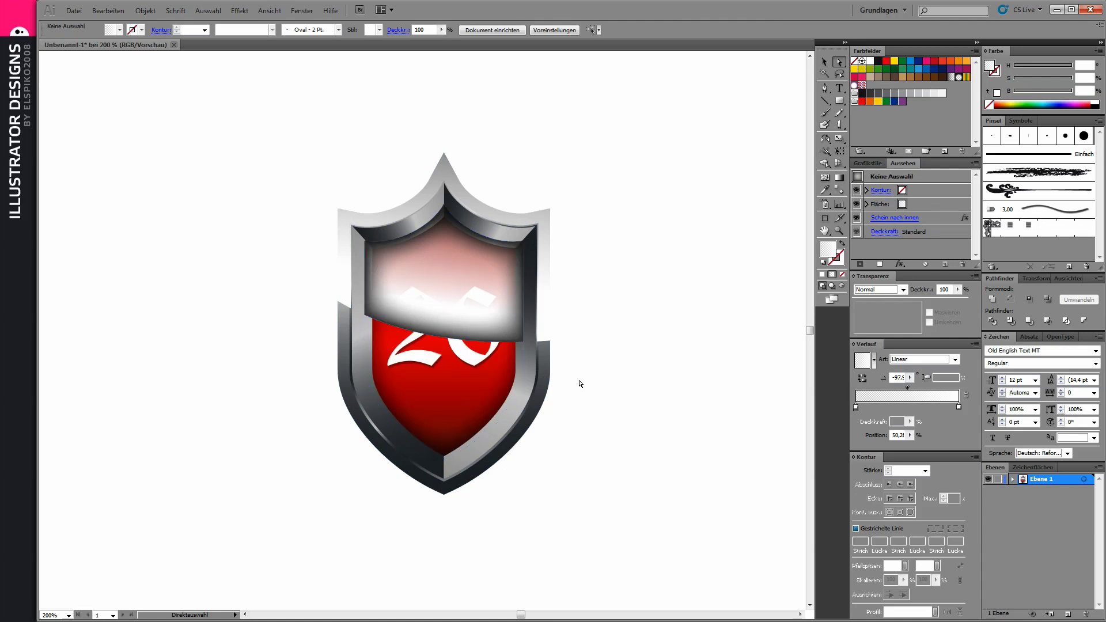
left_click(394, 263)
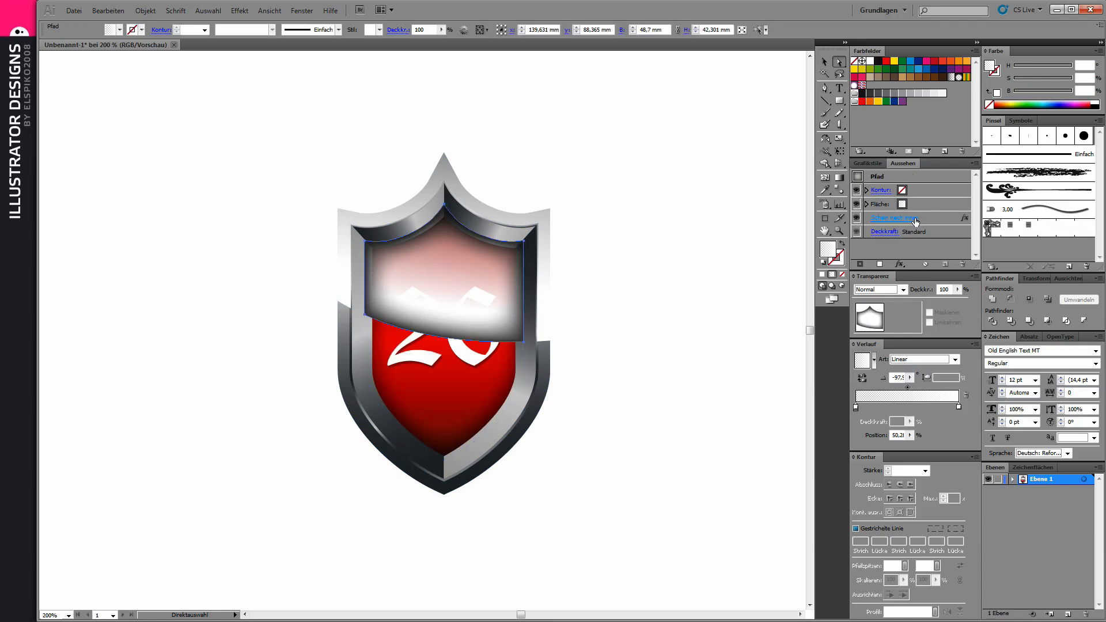
left_click(943, 222)
left_click(963, 264)
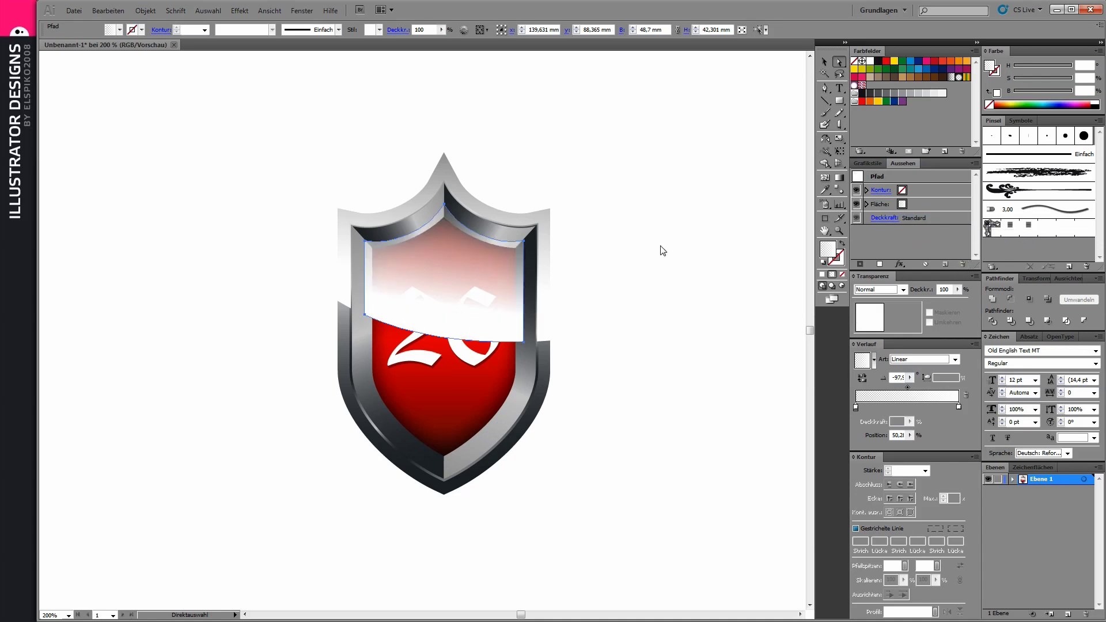
left_click(587, 398)
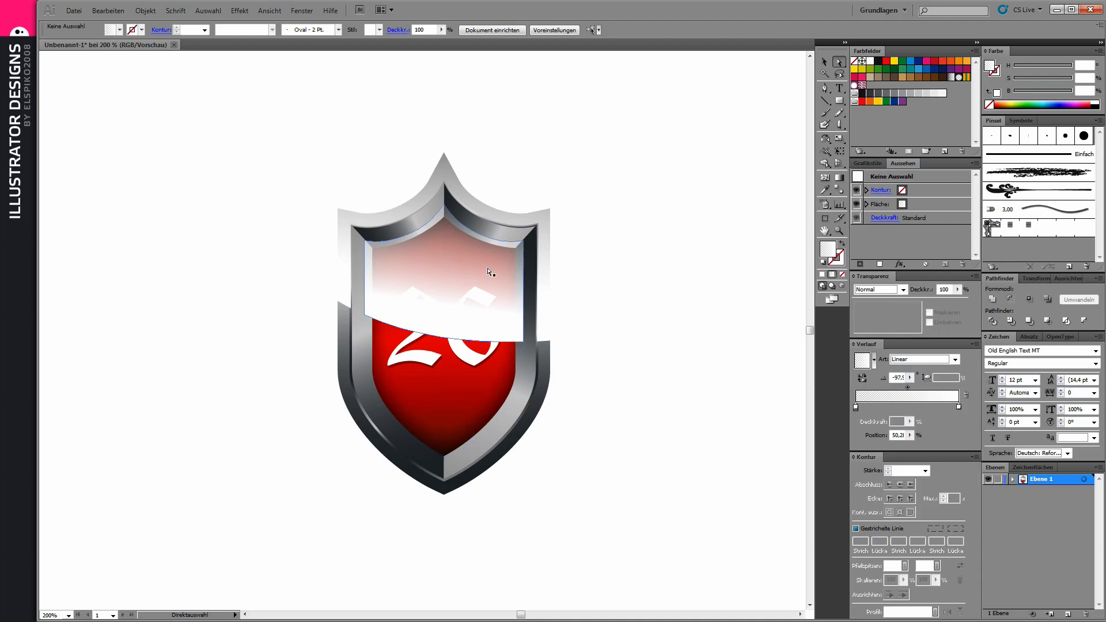
- Try shrinking and lowering the white band, then undo the resize
left_click(500, 283)
key("v")
left_click_drag(523, 204, 512, 218)
left_click_drag(440, 271, 440, 275)
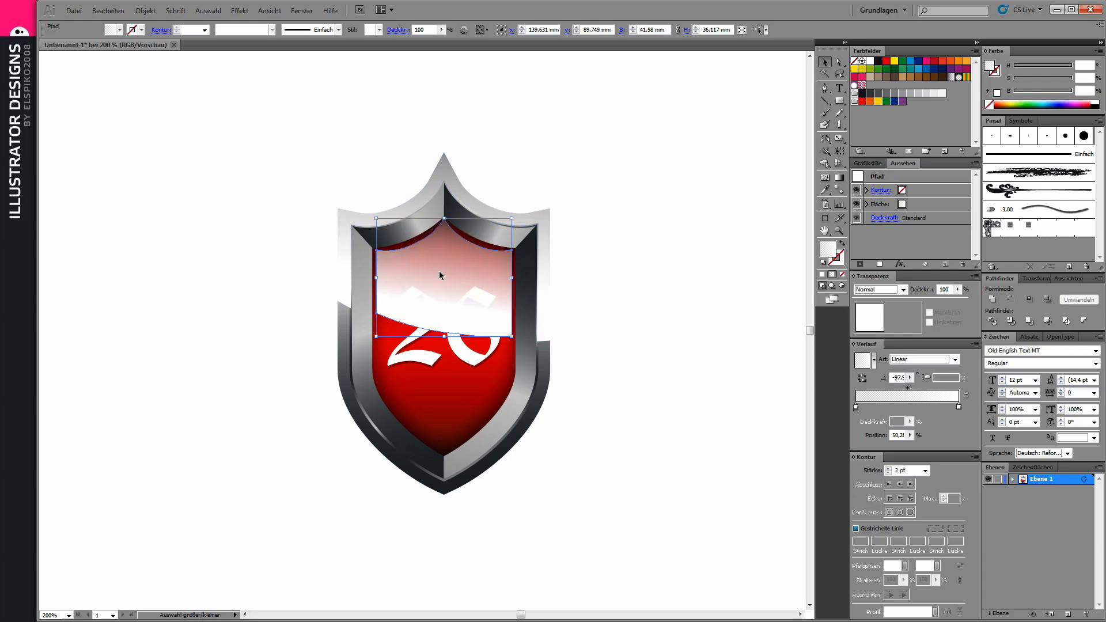
key("ctrl+z")
key("ctrl+z")
left_click(588, 279)
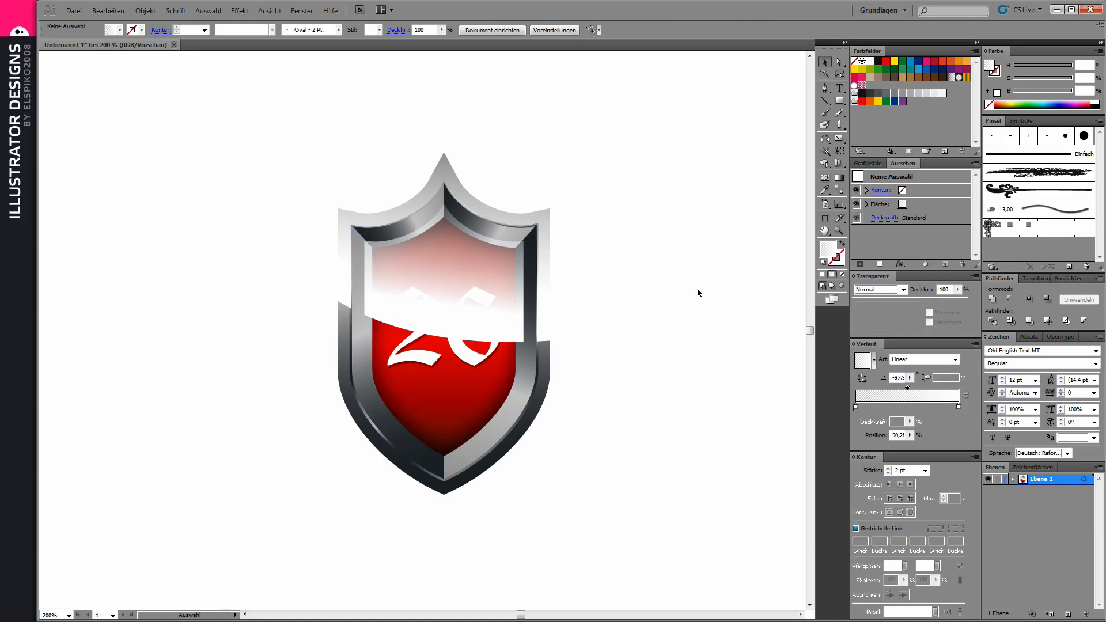
- Move the metal frame bevel in front of everything using Cut and Paste in Front
left_click(366, 349)
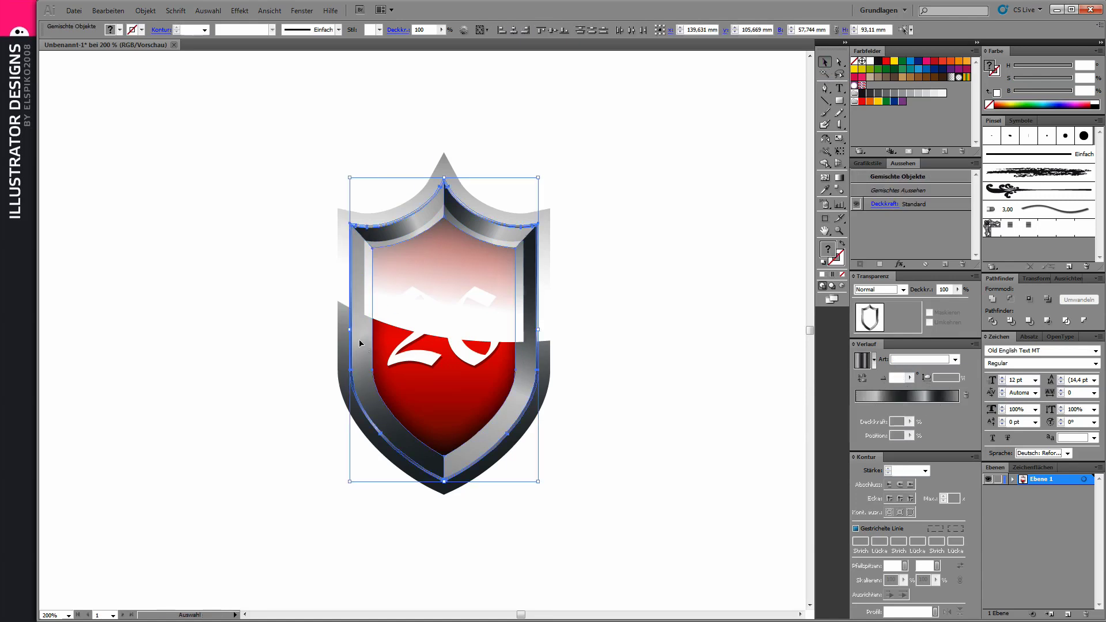
left_click(107, 10)
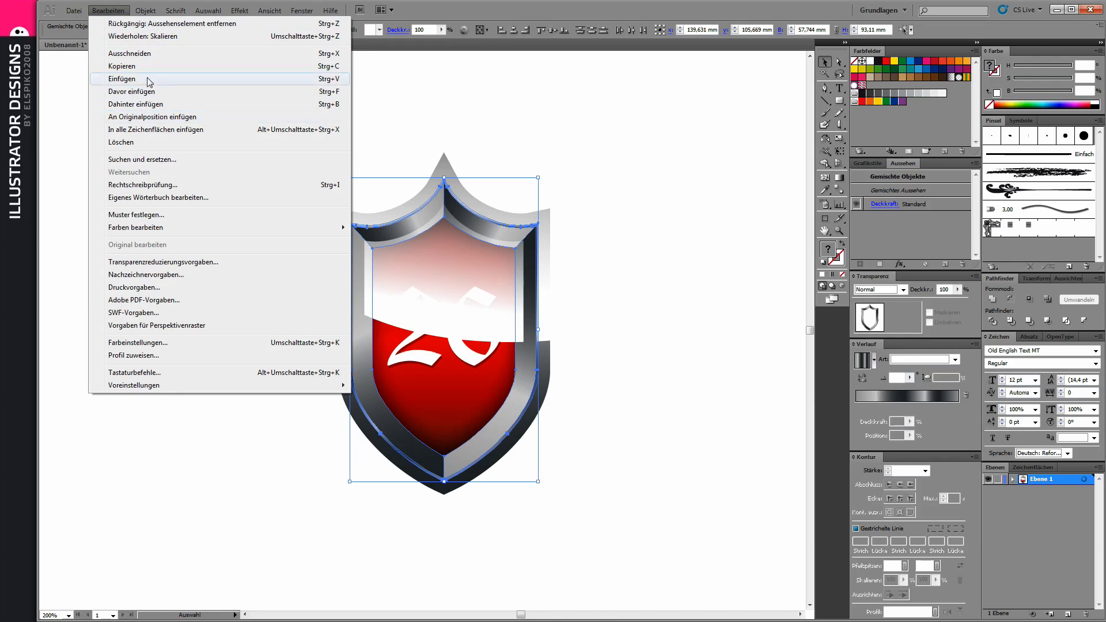
left_click(153, 53)
left_click(107, 10)
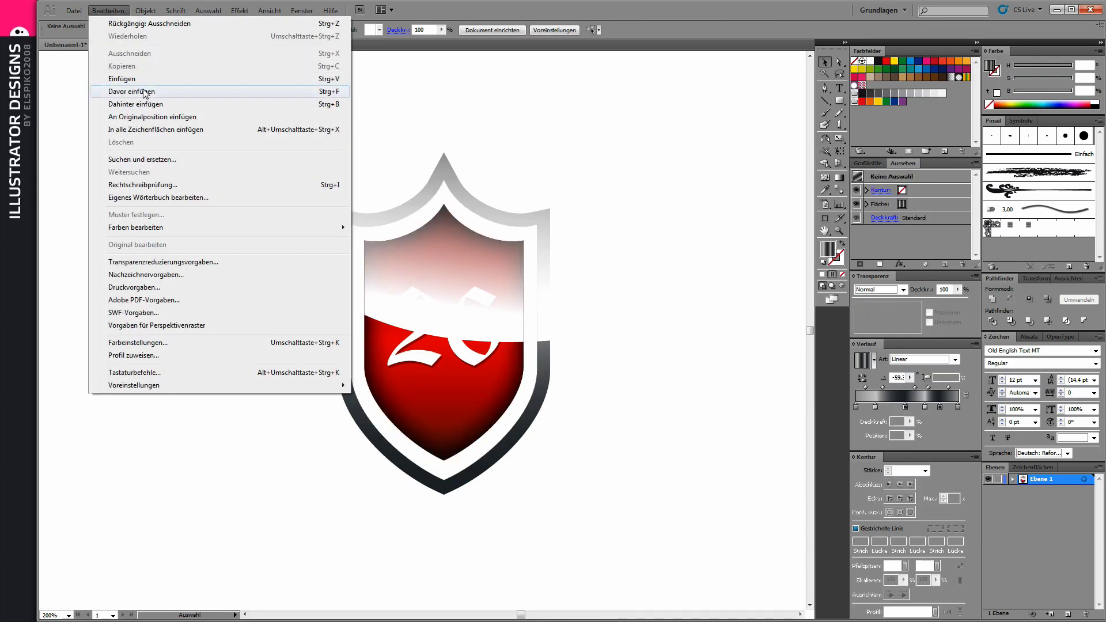
left_click(175, 91)
- Redraw the white gloss gradient so it fades vertically downward
left_click(227, 232)
left_click(346, 268)
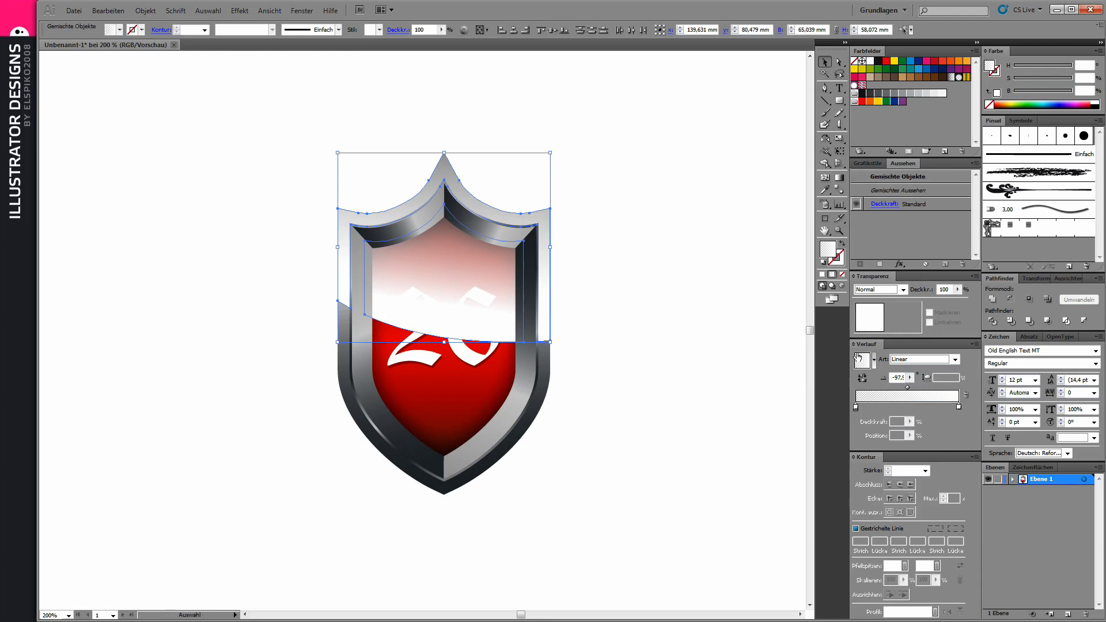
left_click(839, 177)
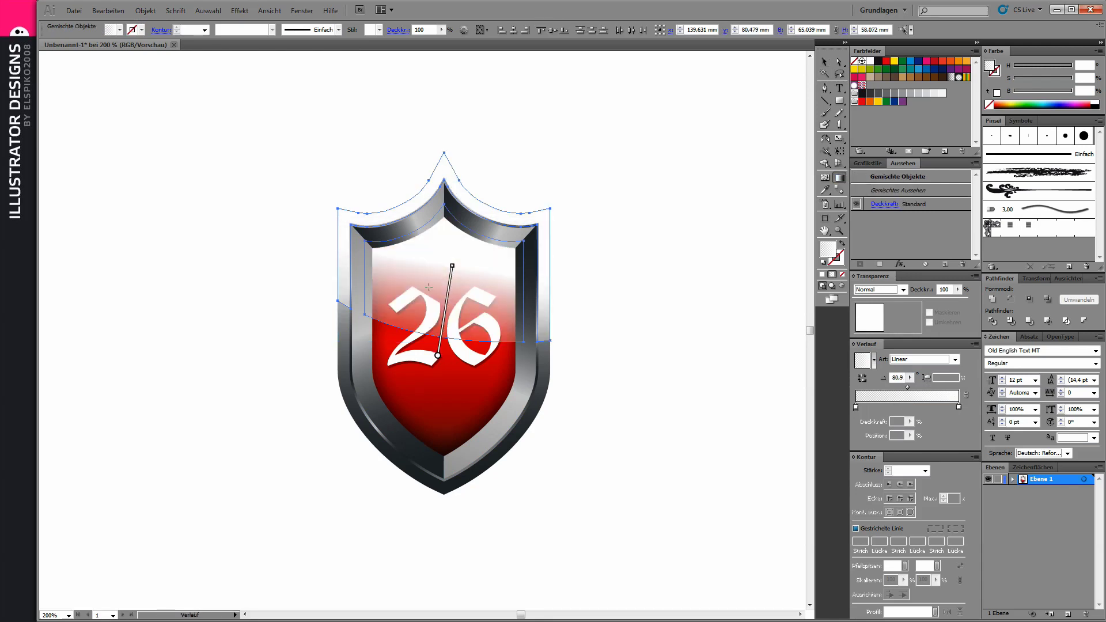
left_click_drag(429, 286, 417, 349)
left_click_drag(452, 277, 442, 348)
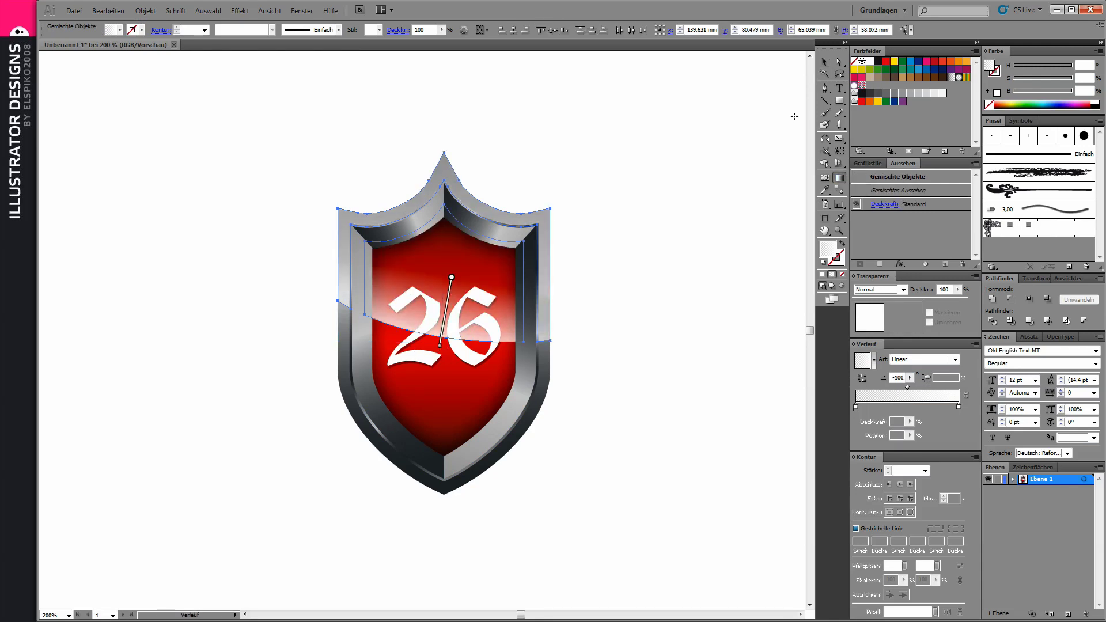
left_click(704, 198)
- Zoom to 150% and duplicate the shield into three identical copies side by side
key("z")
left_click(386, 308, "alt")
mouse_move(383, 244)
left_mouse_down()
mouse_move(510, 415)
mouse_move(282, 426)
left_mouse_up()
key("ctrl+minus")
key("v")
key("ctrl+a")
left_click_drag(232, 393, 427, 393)
left_click_drag(402, 401, 597, 400)
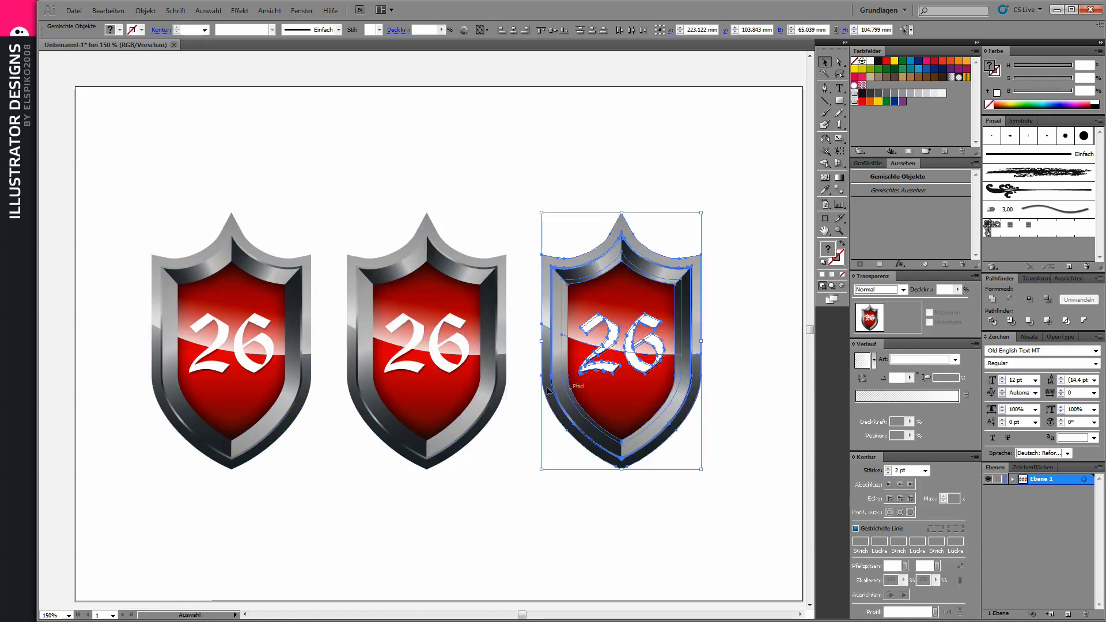
key("ctrl+shift+a")
- Recolor the middle shield's red centre to blue, leaving the right shield's centre red
left_click(429, 392)
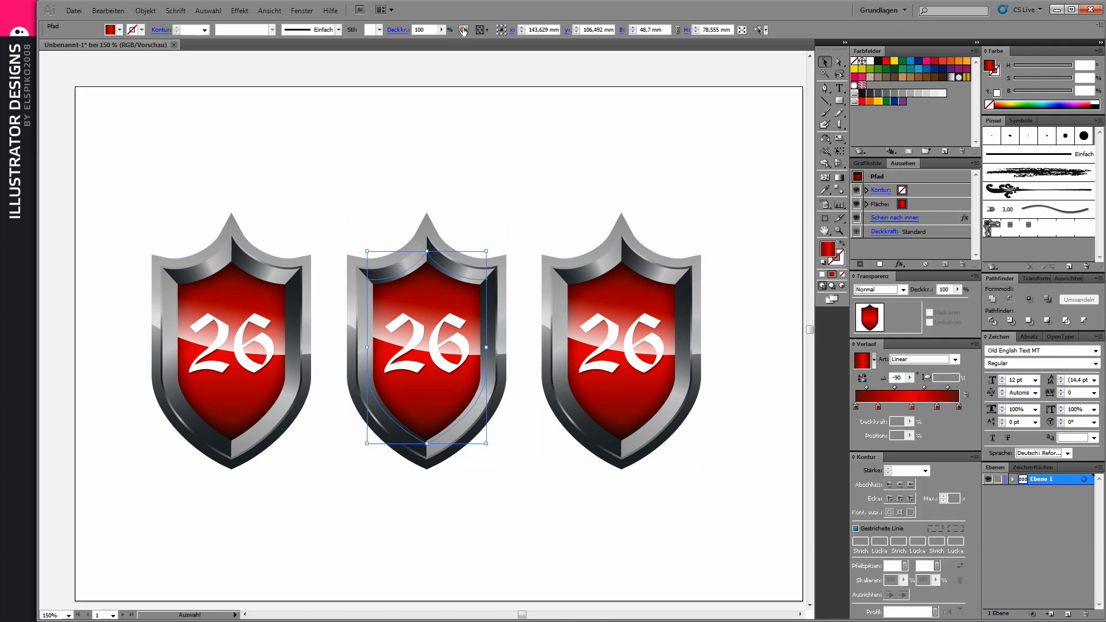
left_click(464, 30)
left_click(822, 110)
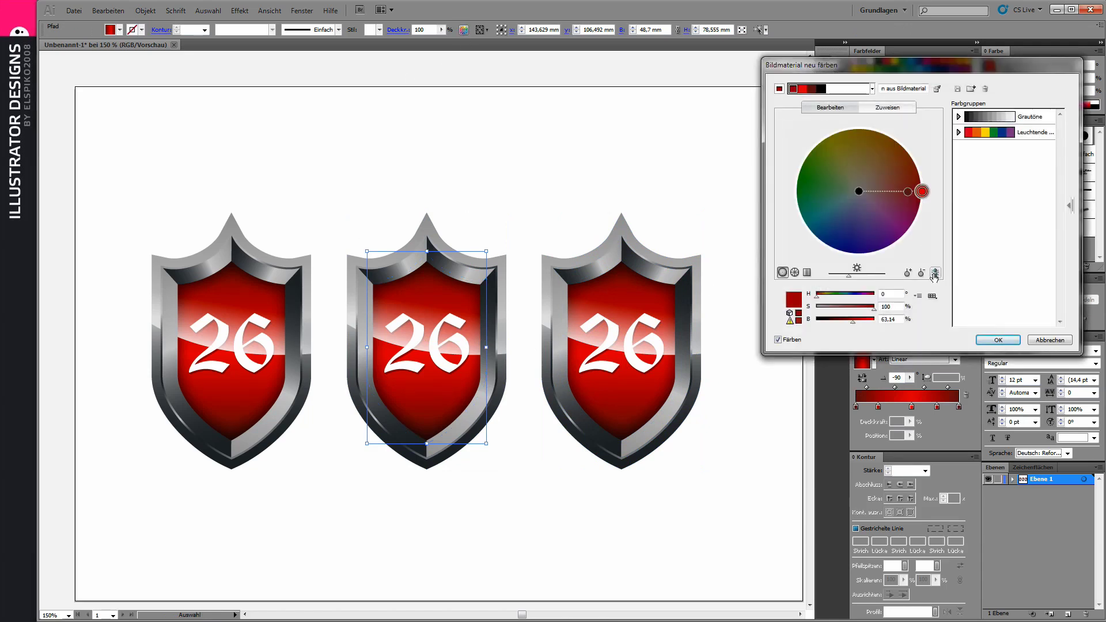
mouse_move(923, 191)
left_mouse_down()
mouse_move(822, 141)
mouse_move(807, 217)
mouse_move(822, 246)
left_mouse_up()
left_click(998, 340)
left_click(763, 234)
left_click(630, 396)
left_click(465, 31)
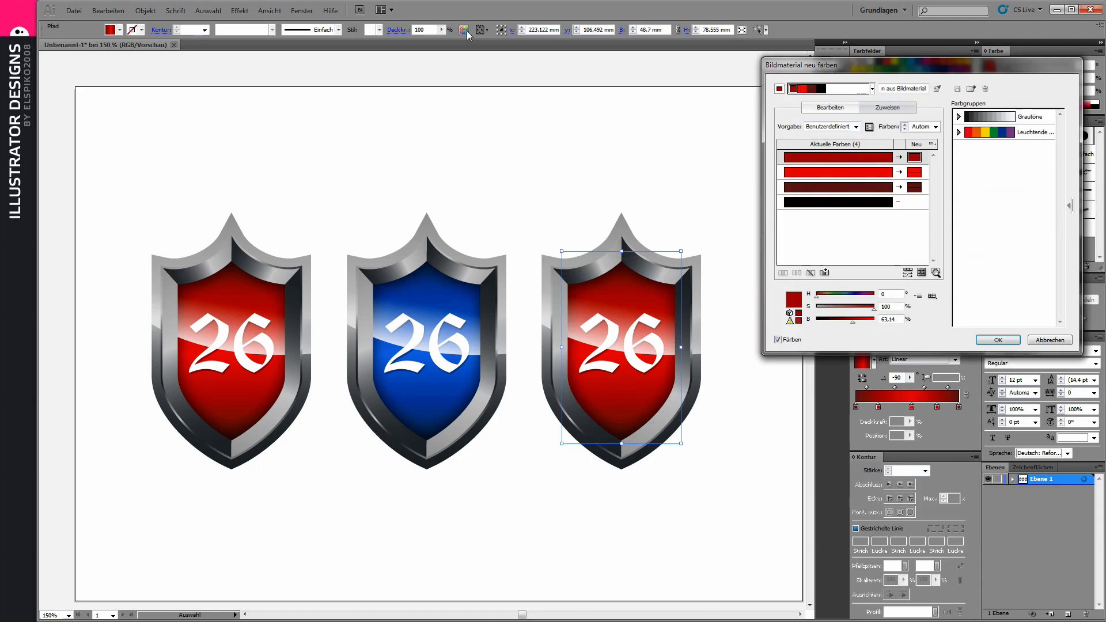
left_click(1048, 341)
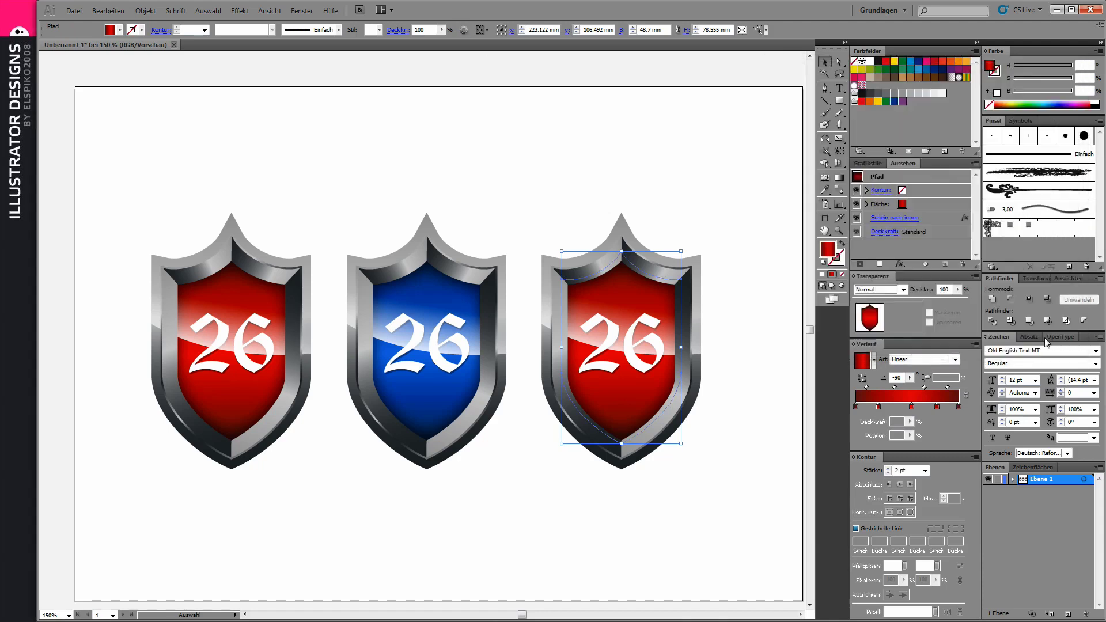
- Fill the right shield's centre with a bronze gradient from the Metals swatch library
left_click(863, 153)
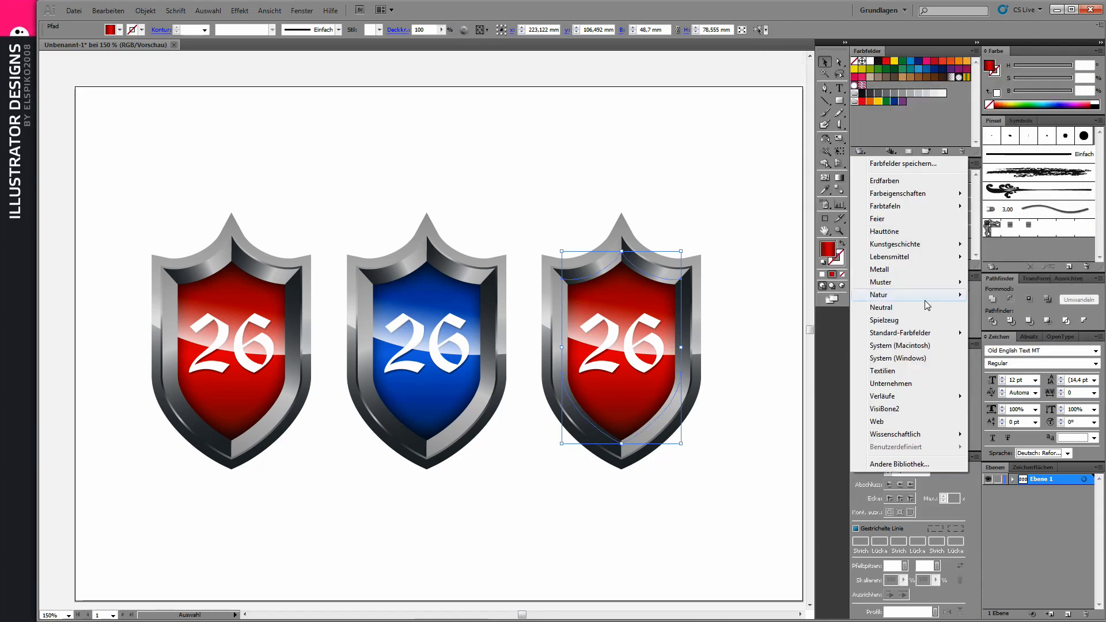
mouse_move(883, 396)
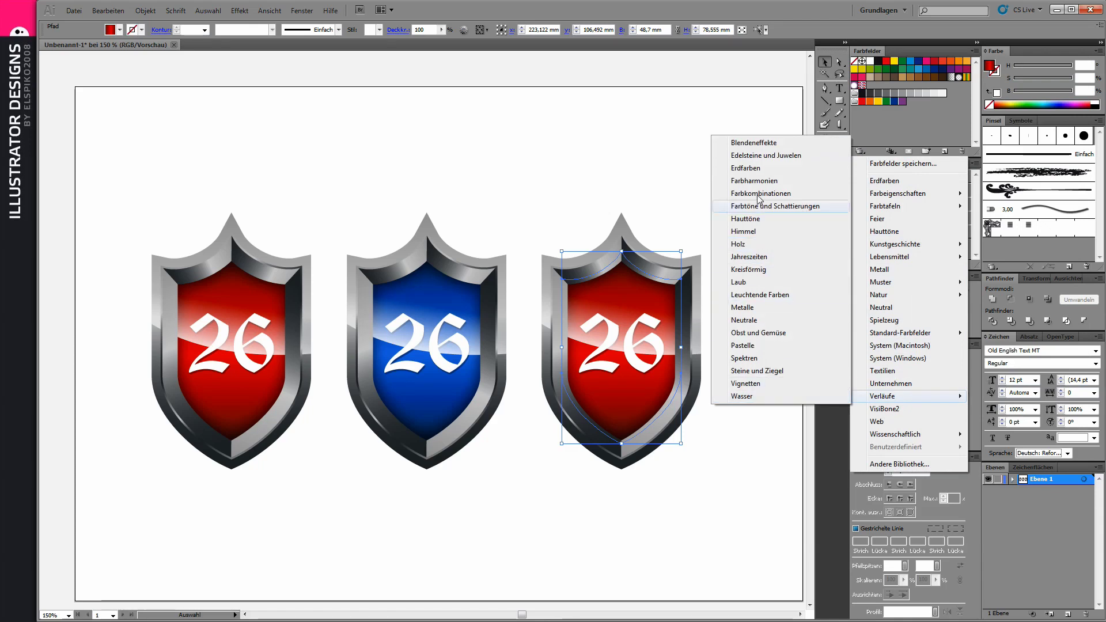
left_click(760, 308)
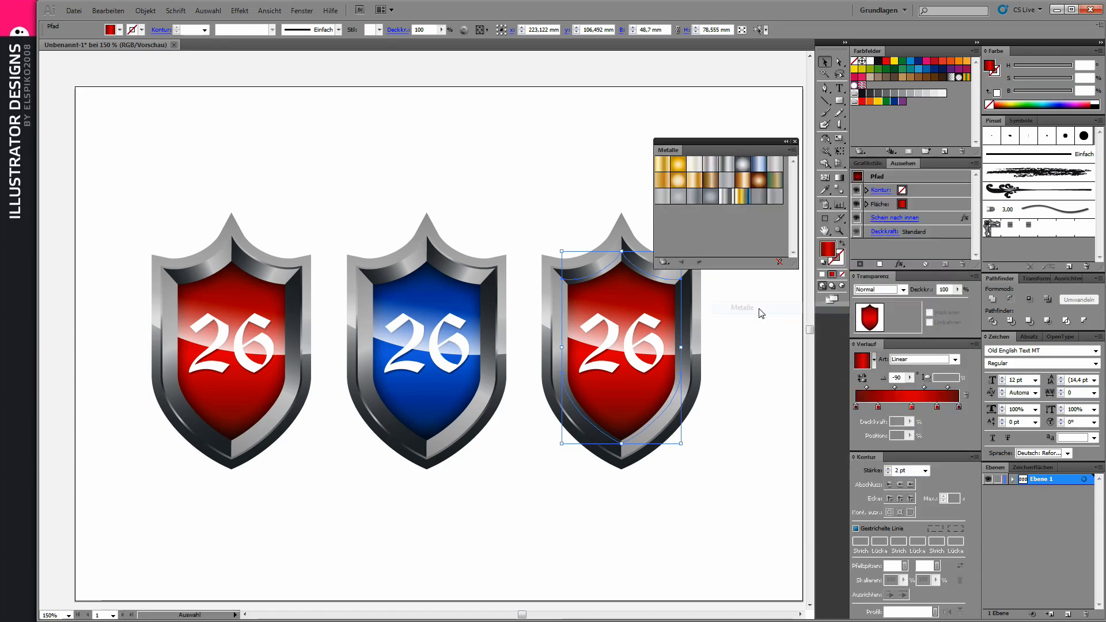
left_click(677, 181)
left_click(677, 180)
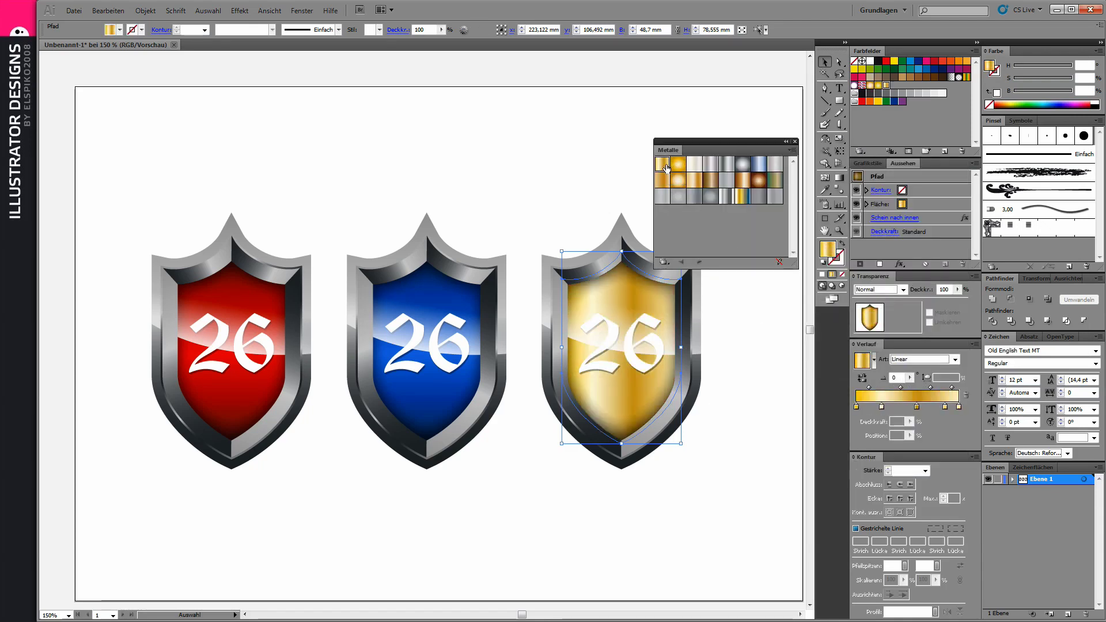
left_click(709, 183)
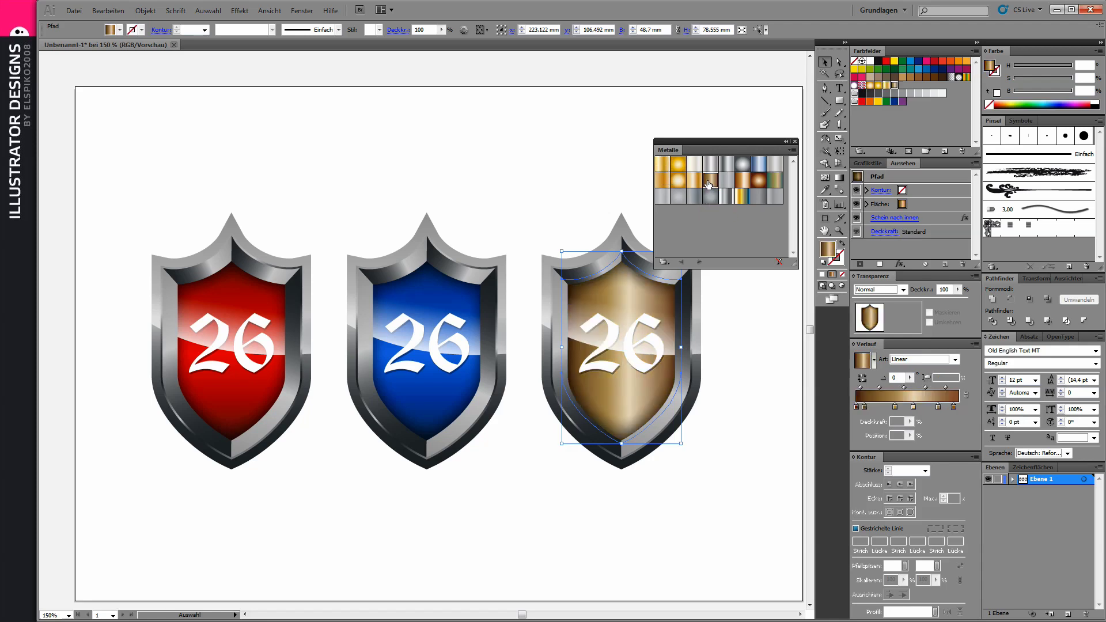
left_click(795, 141)
- Angle the bronze gradient diagonally across the shield, then zoom in on the three shields
left_click(840, 177)
left_click_drag(581, 267, 682, 429)
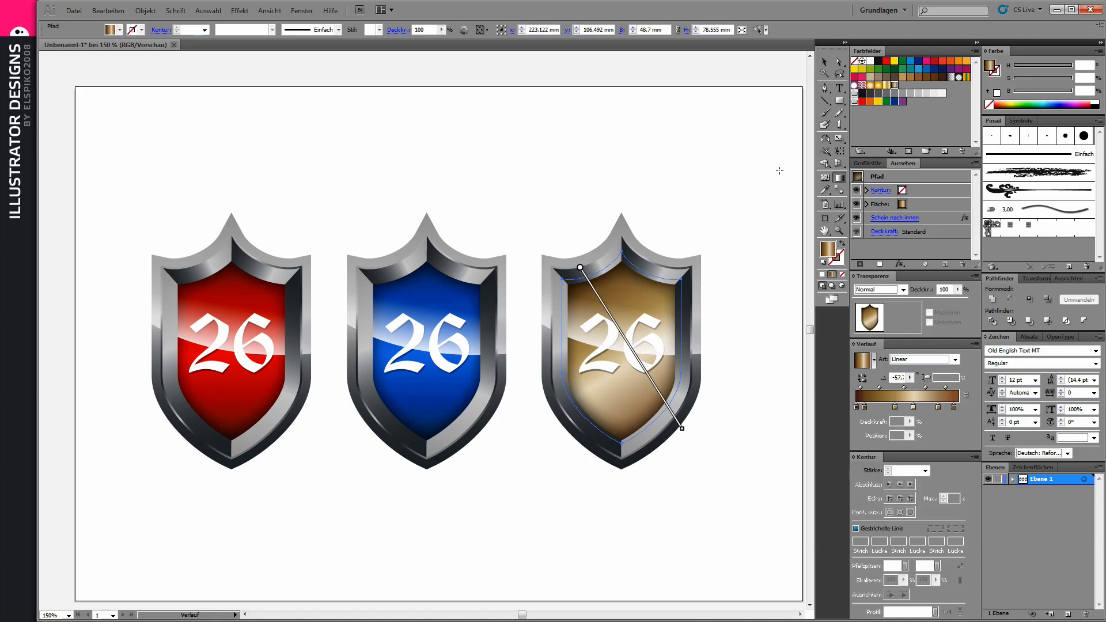
left_click(825, 62)
left_click(611, 178)
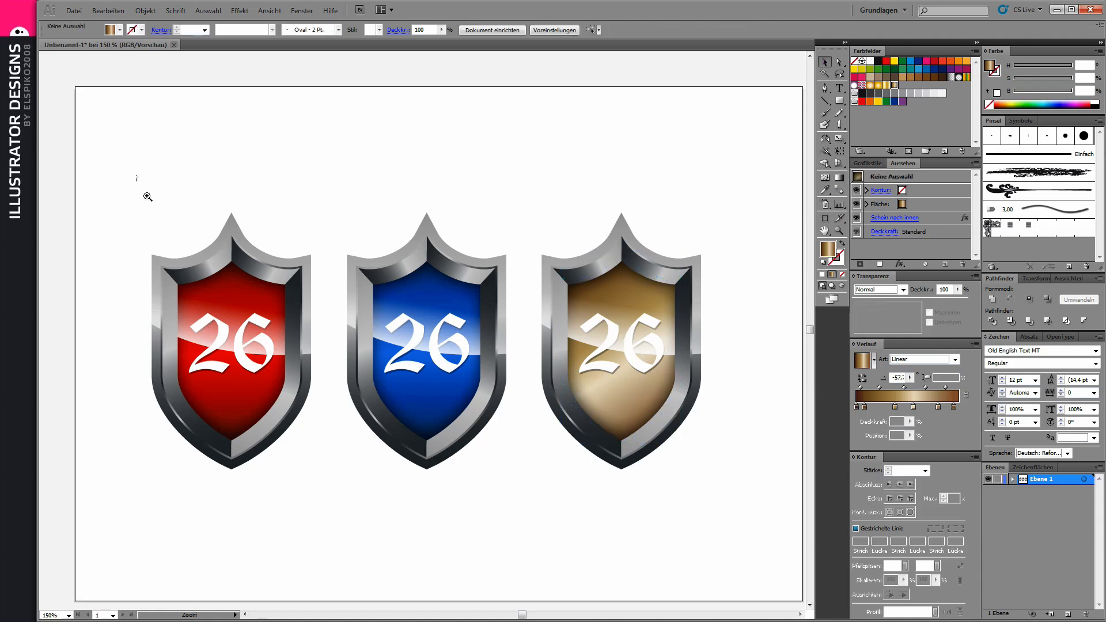
left_click_drag(136, 176, 718, 500)
left_click_drag(500, 508, 504, 501)
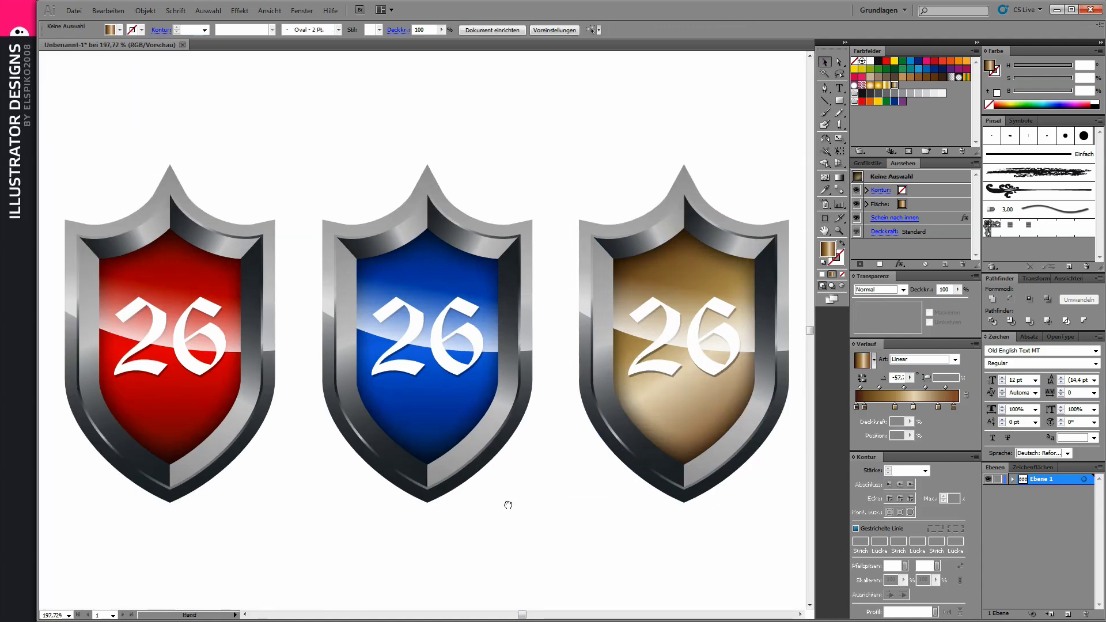